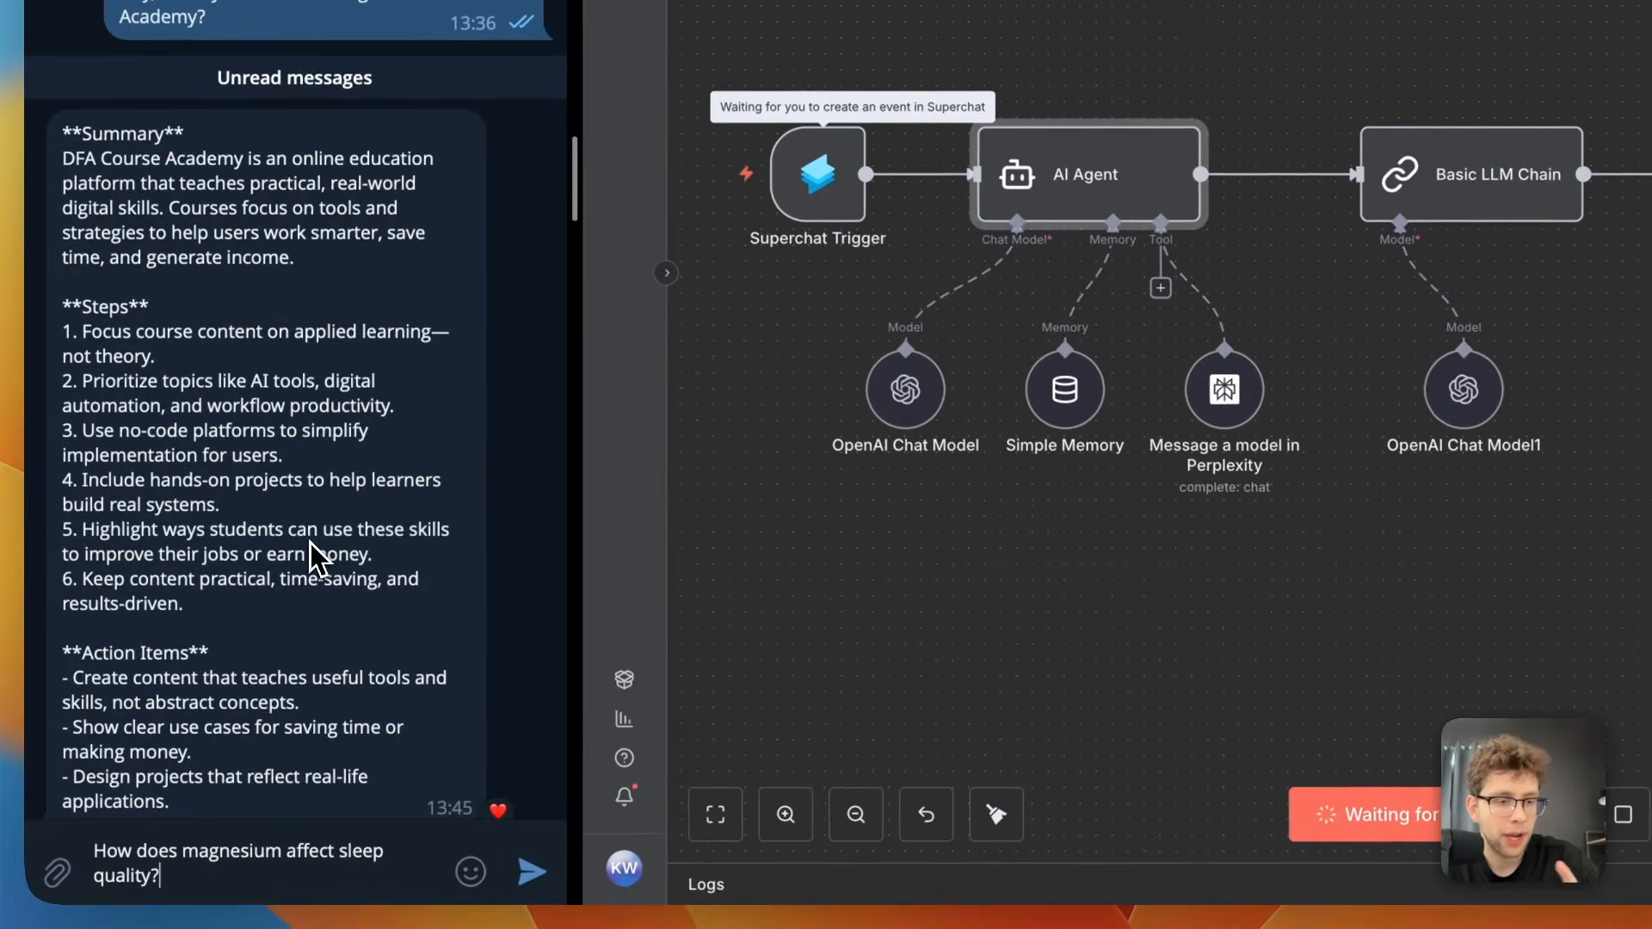
Send the question "How does magnesium affect sleep quality?" to the Telegram bot and follow the Research Assistant workflow run.
{"action": "scroll", "coordinate": [296, 683], "scroll_direction": "down", "scroll_amount": 1}
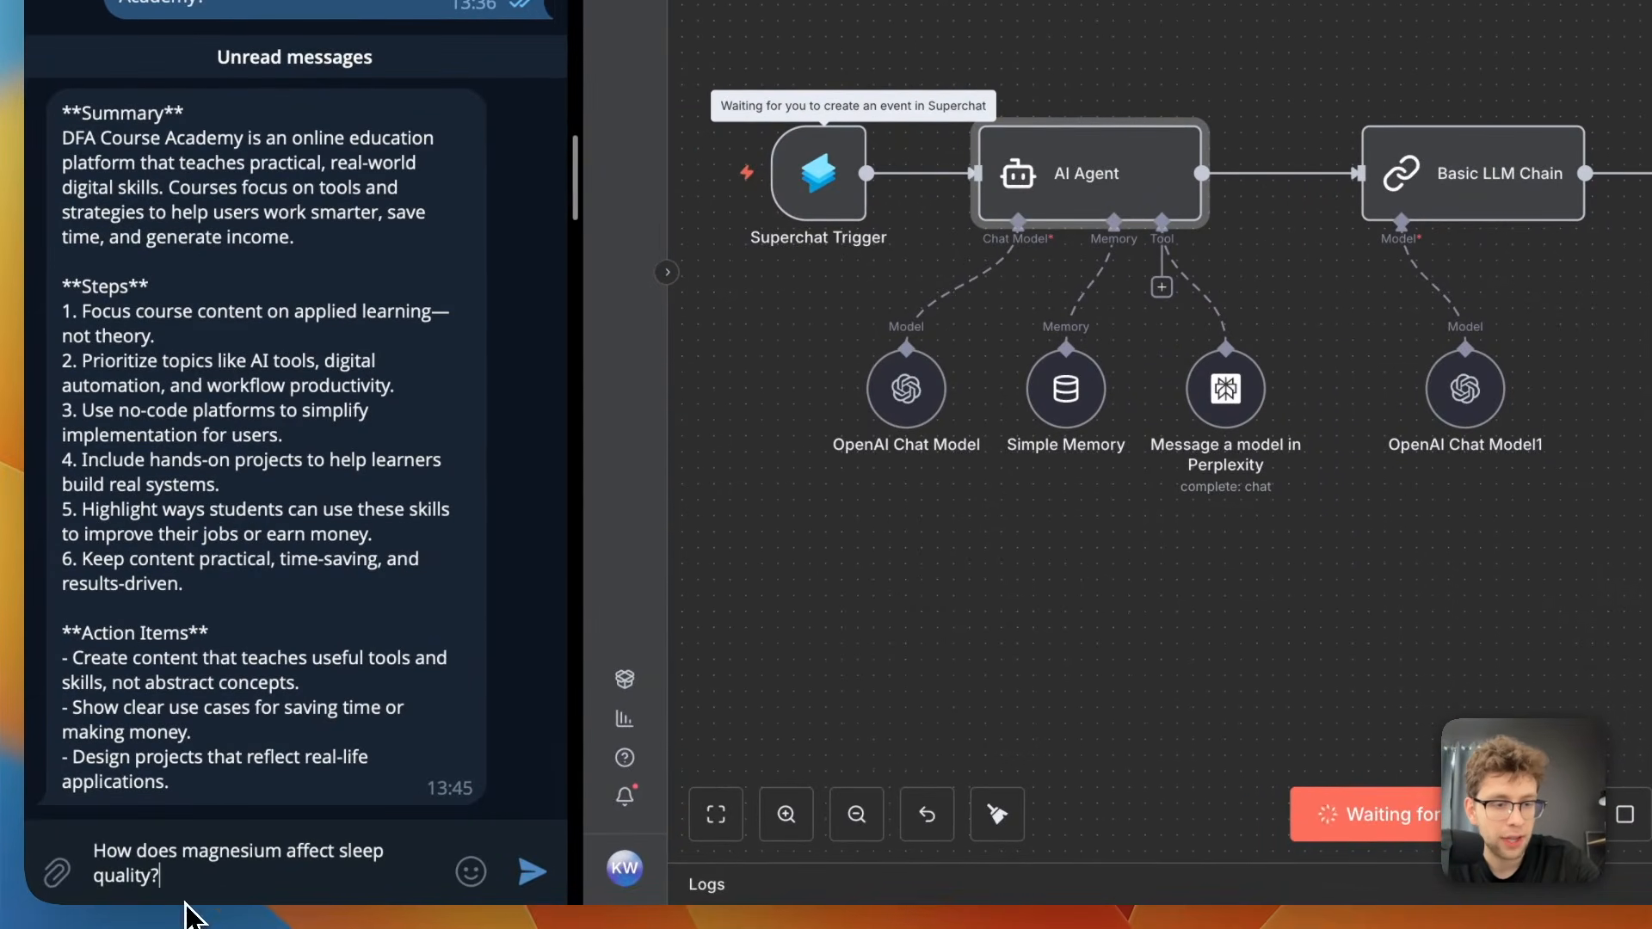
{"action": "left_click", "coordinate": [532, 872]}
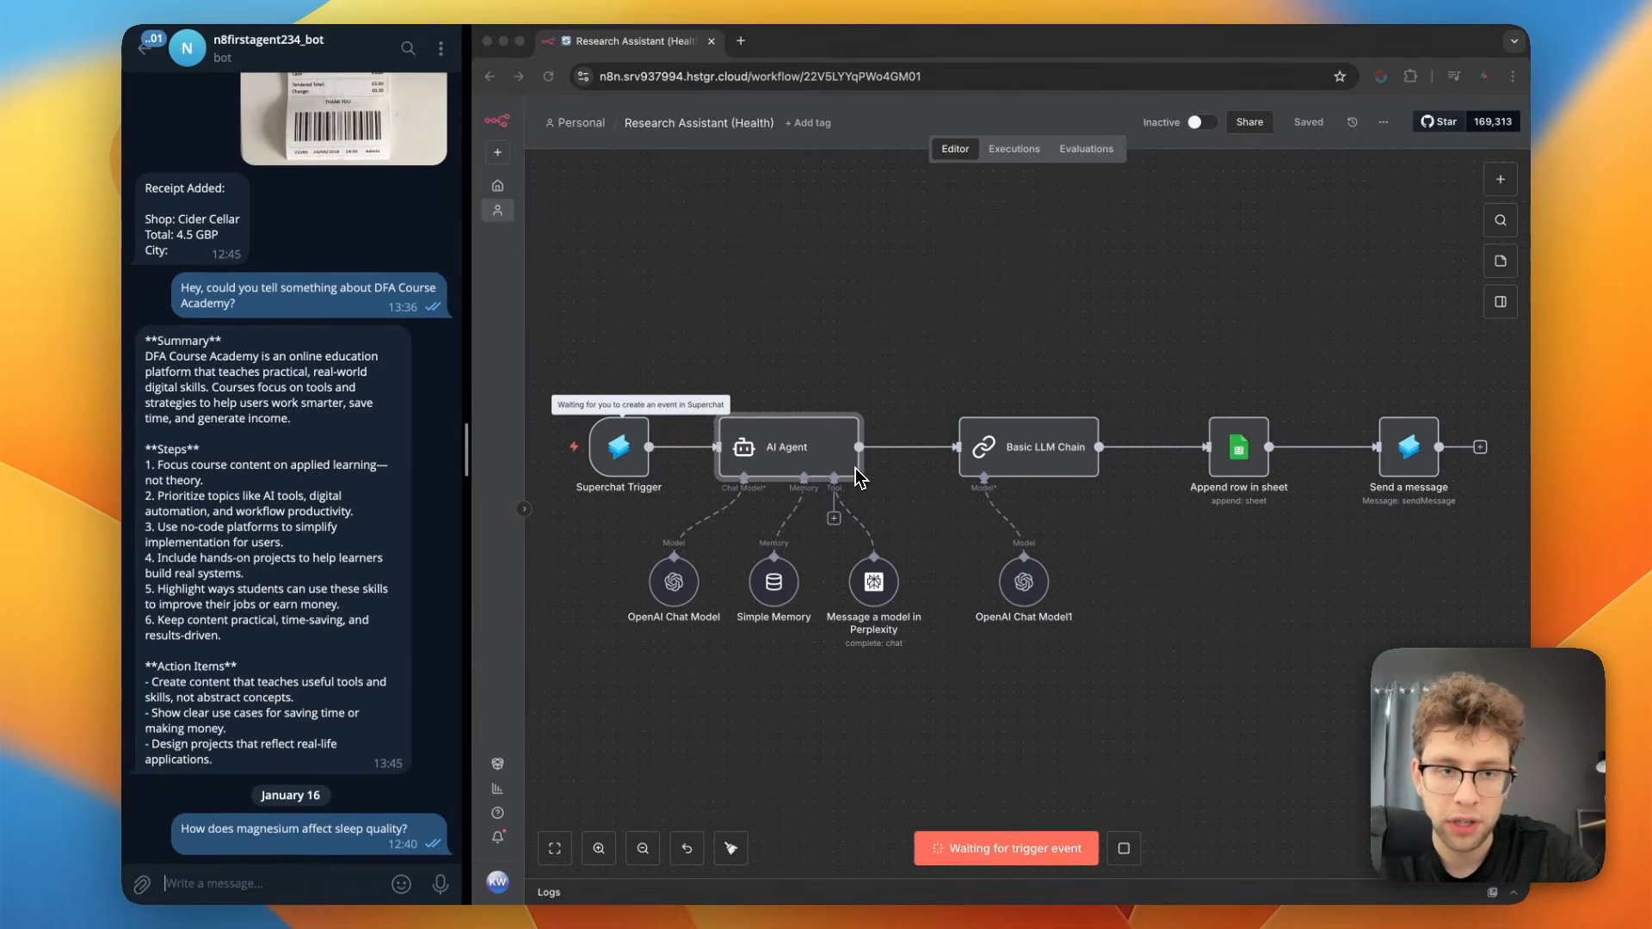
{"action": "scroll", "coordinate": [874, 299], "scroll_direction": "left", "scroll_amount": 2}
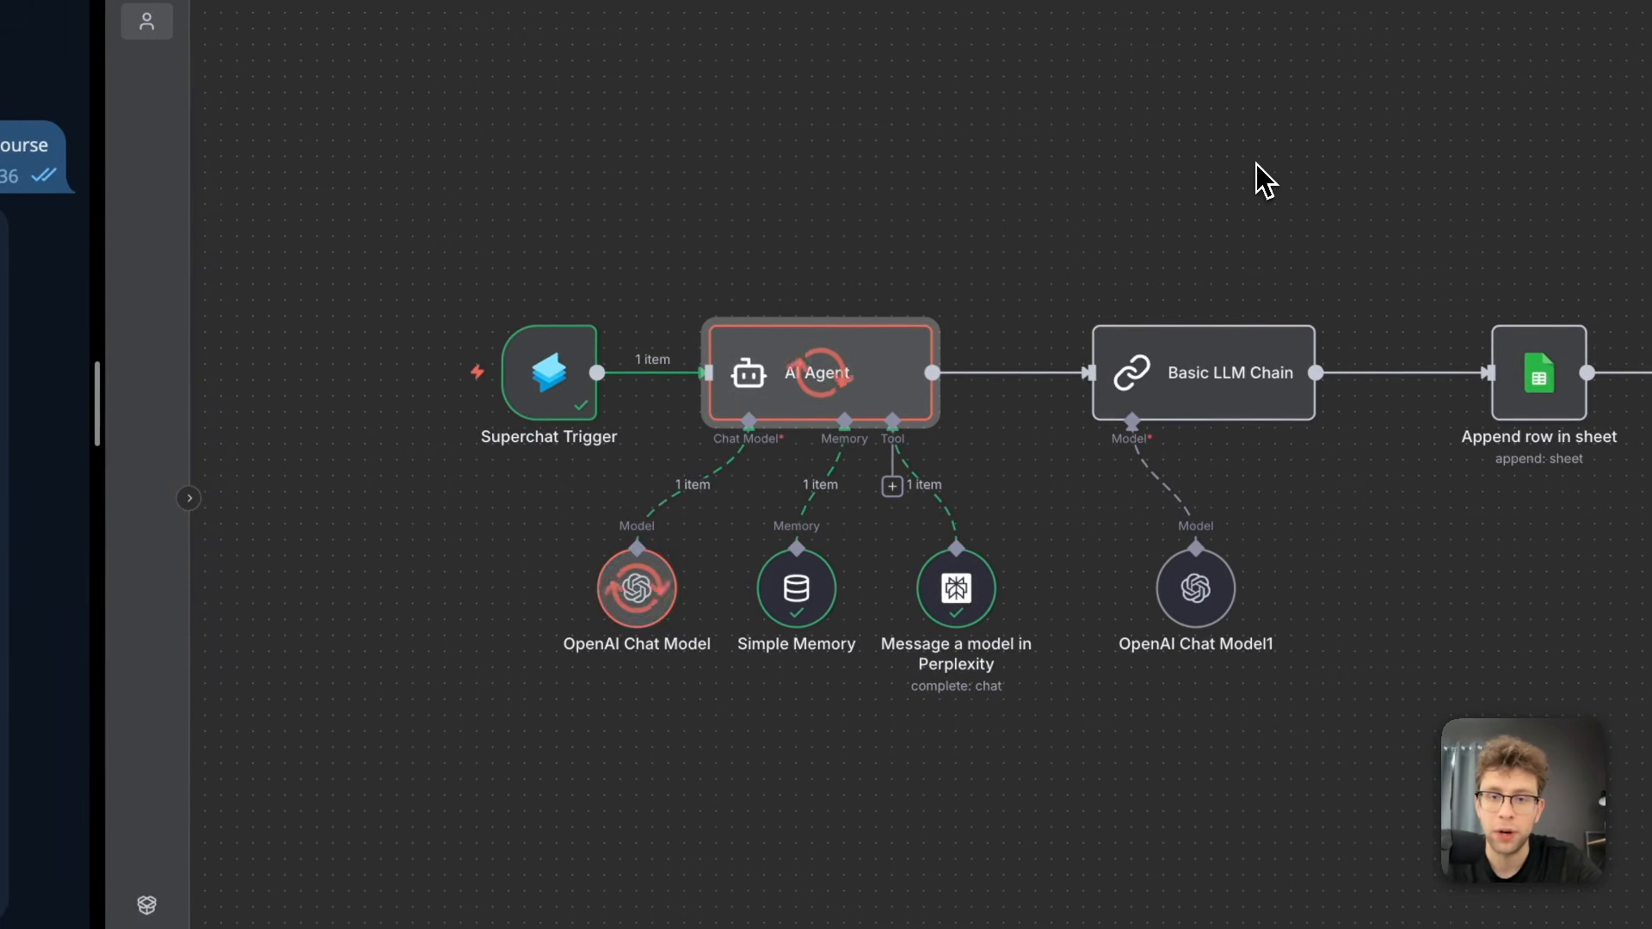
{"action": "scroll", "coordinate": [806, 228], "scroll_direction": "right", "scroll_amount": 4}
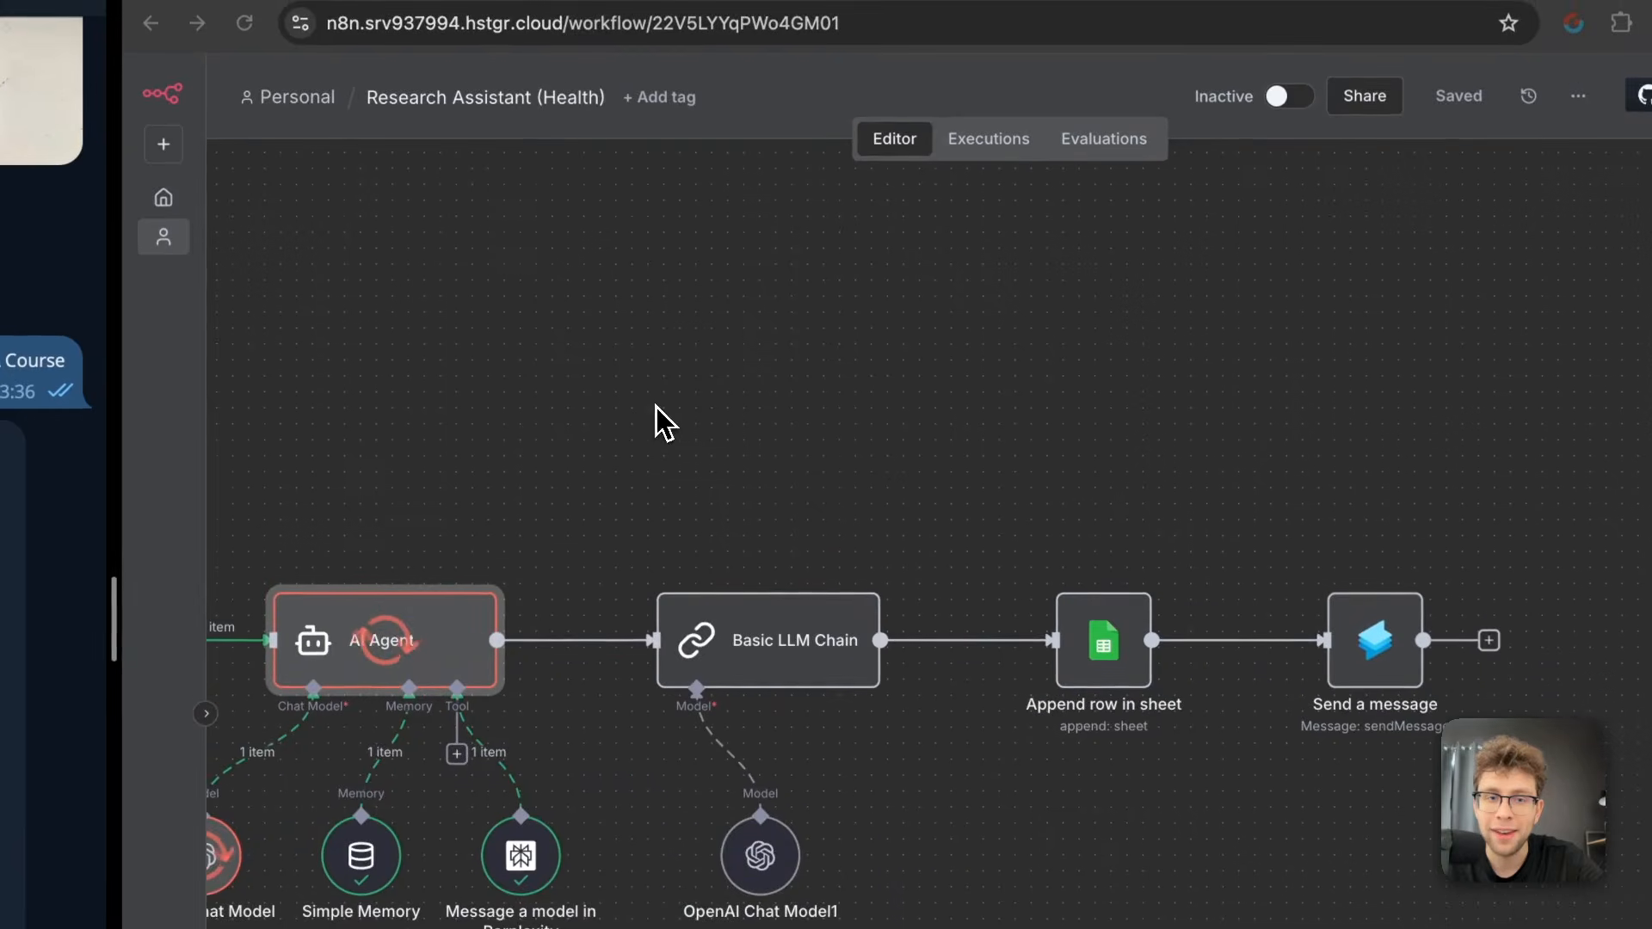
{"action": "scroll", "coordinate": [1028, 220], "scroll_direction": "left", "scroll_amount": 1}
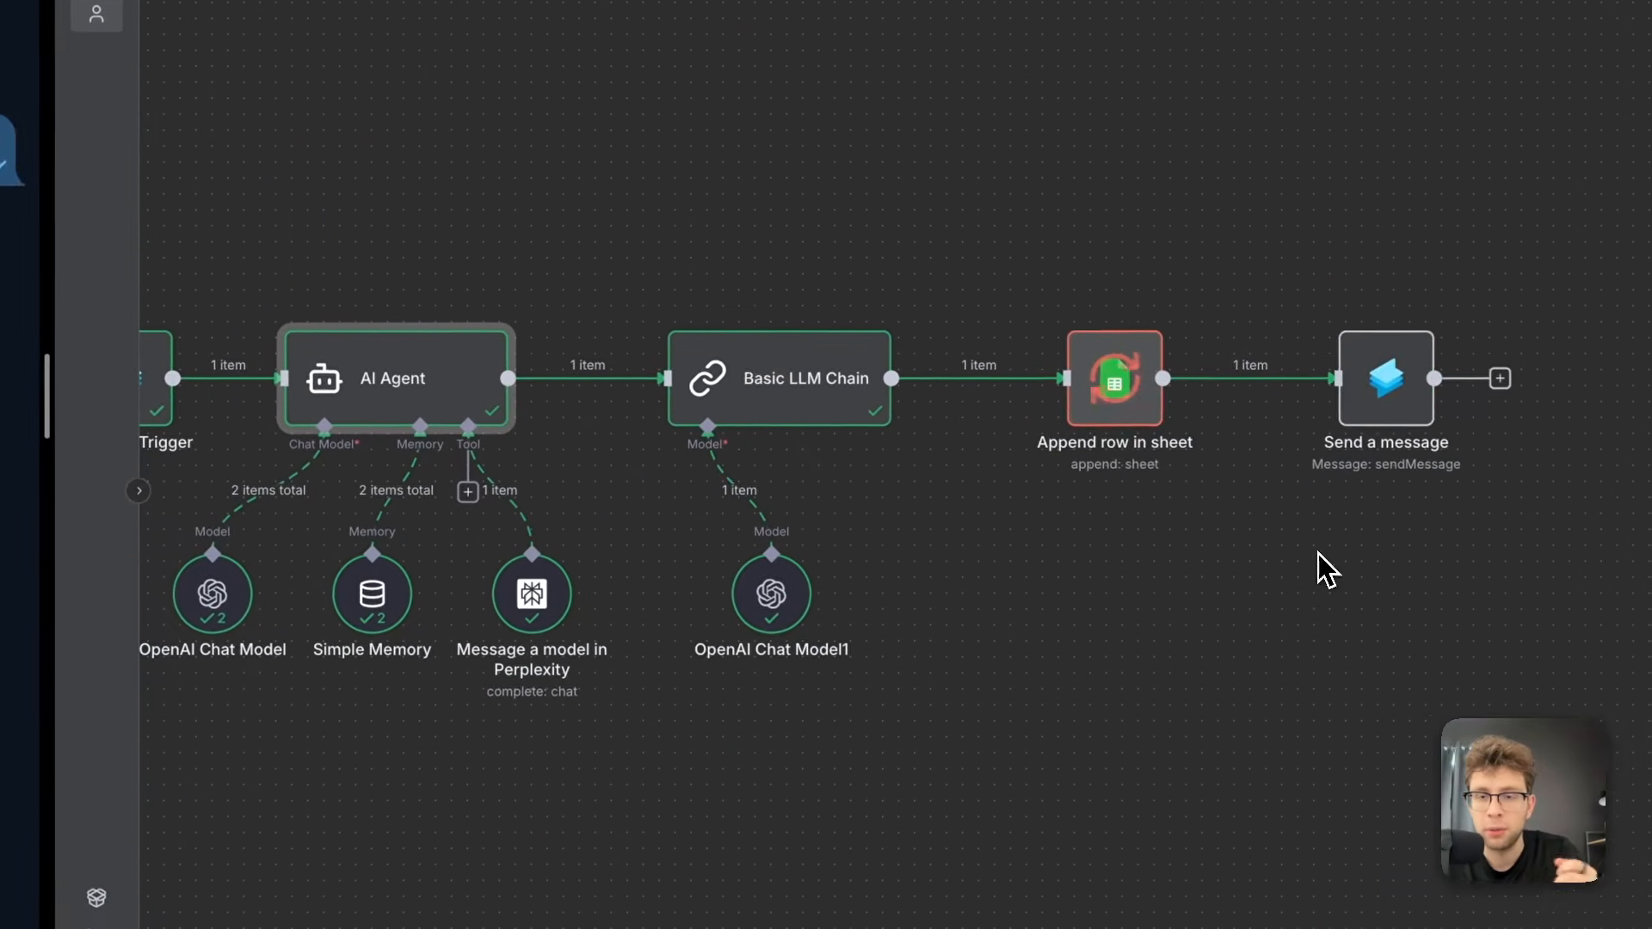
Read the bot's answer about magnesium and sleep, and open its pubmed.ncbi.nlm.nih.gov/35184264 source.
{"action": "scroll", "coordinate": [288, 361], "scroll_direction": "up", "scroll_amount": 5}
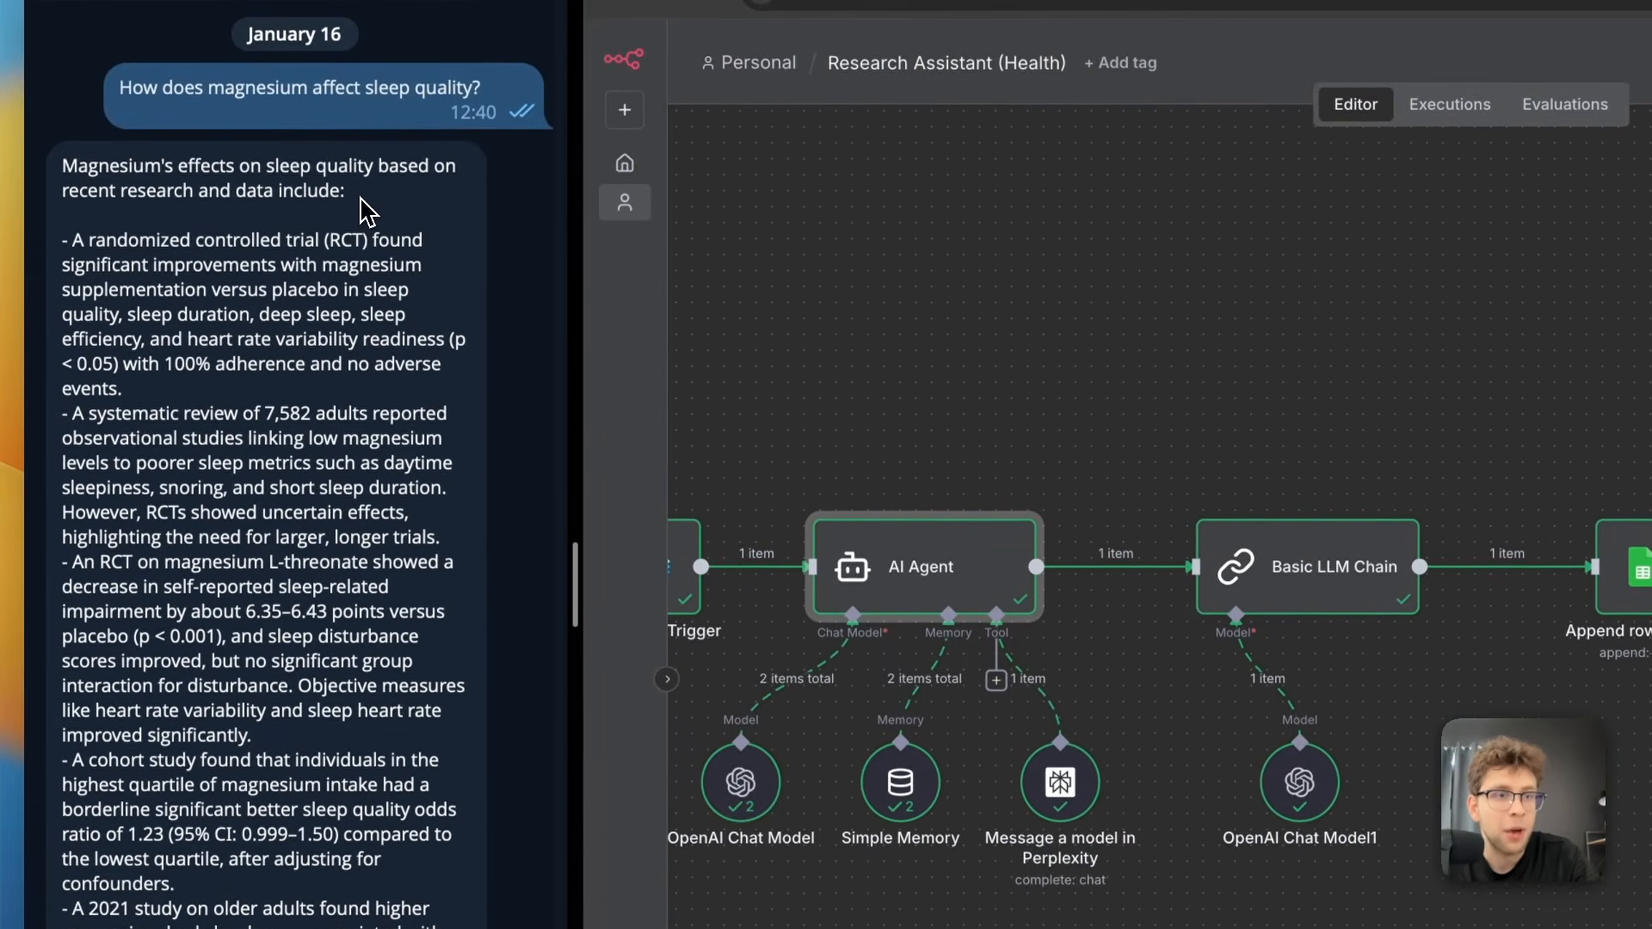
{"action": "left_click_drag", "start_coordinate": [346, 193], "coordinate": [66, 169]}
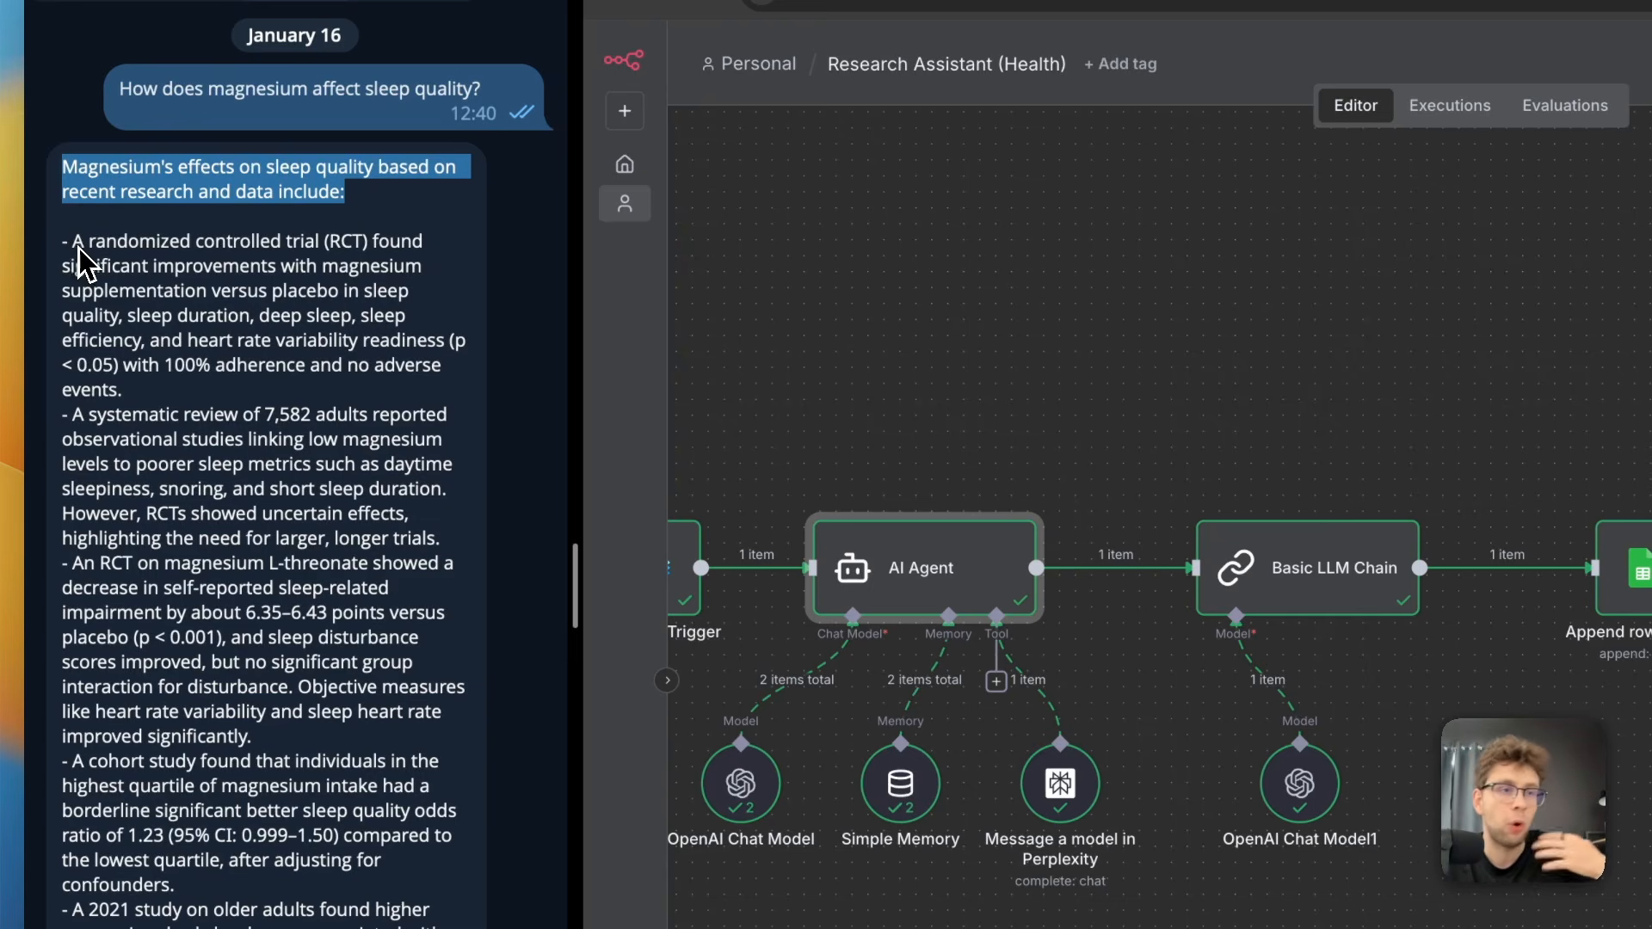
{"action": "left_click_drag", "start_coordinate": [69, 245], "coordinate": [360, 425]}
{"action": "scroll", "coordinate": [360, 430], "scroll_direction": "down", "scroll_amount": 5}
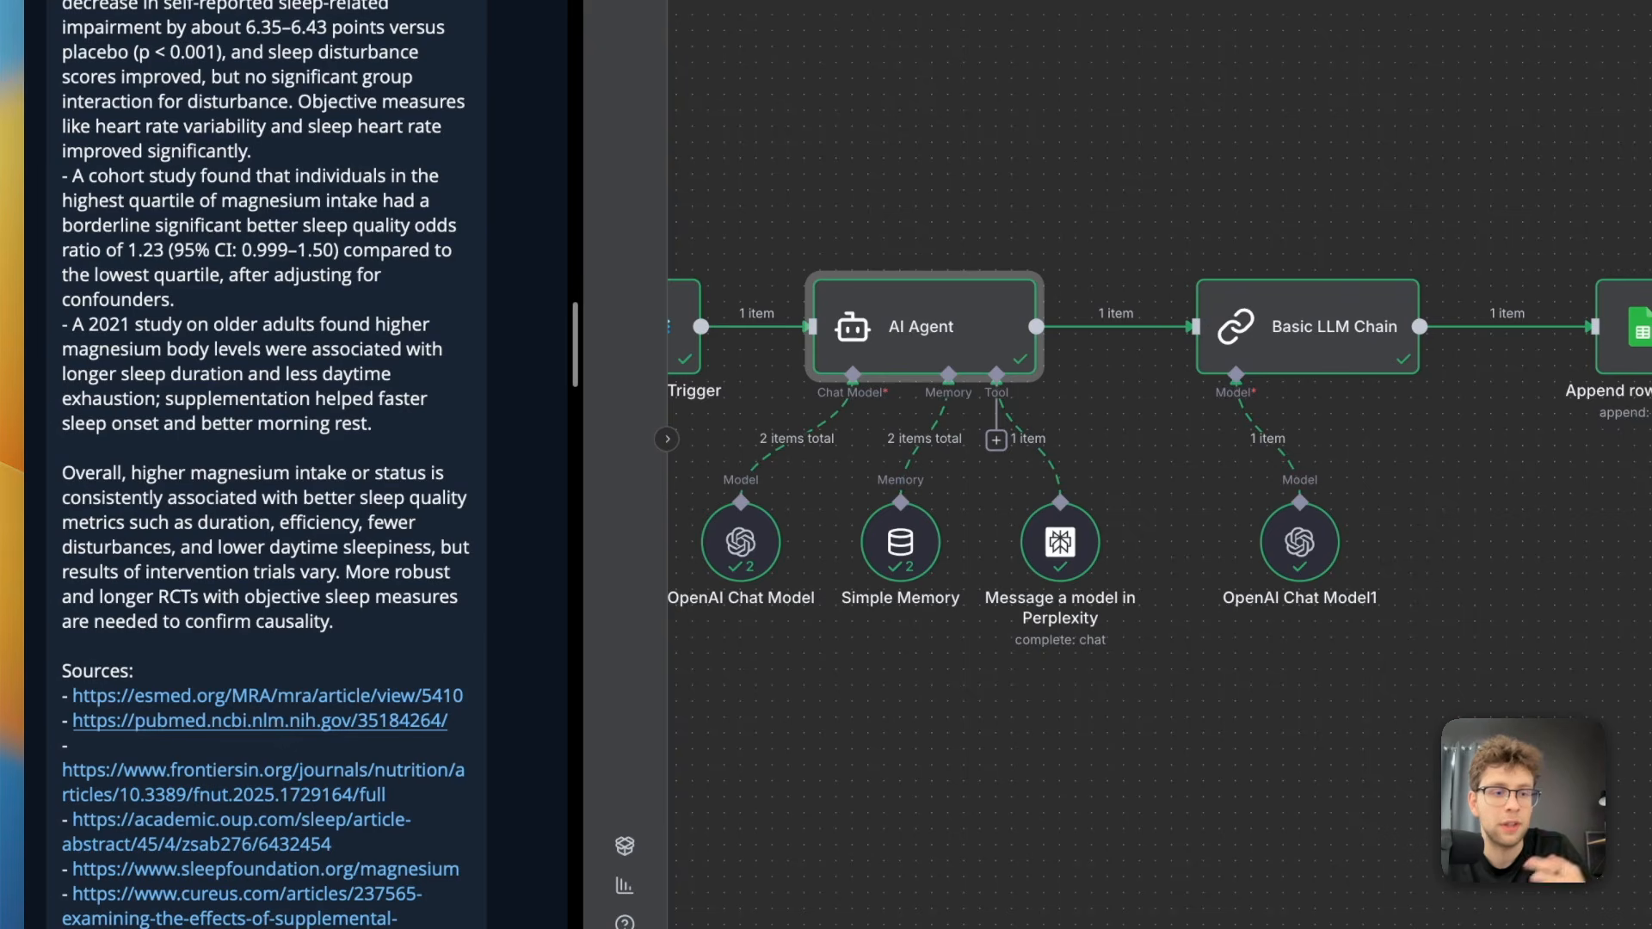
{"action": "left_click", "coordinate": [260, 721]}
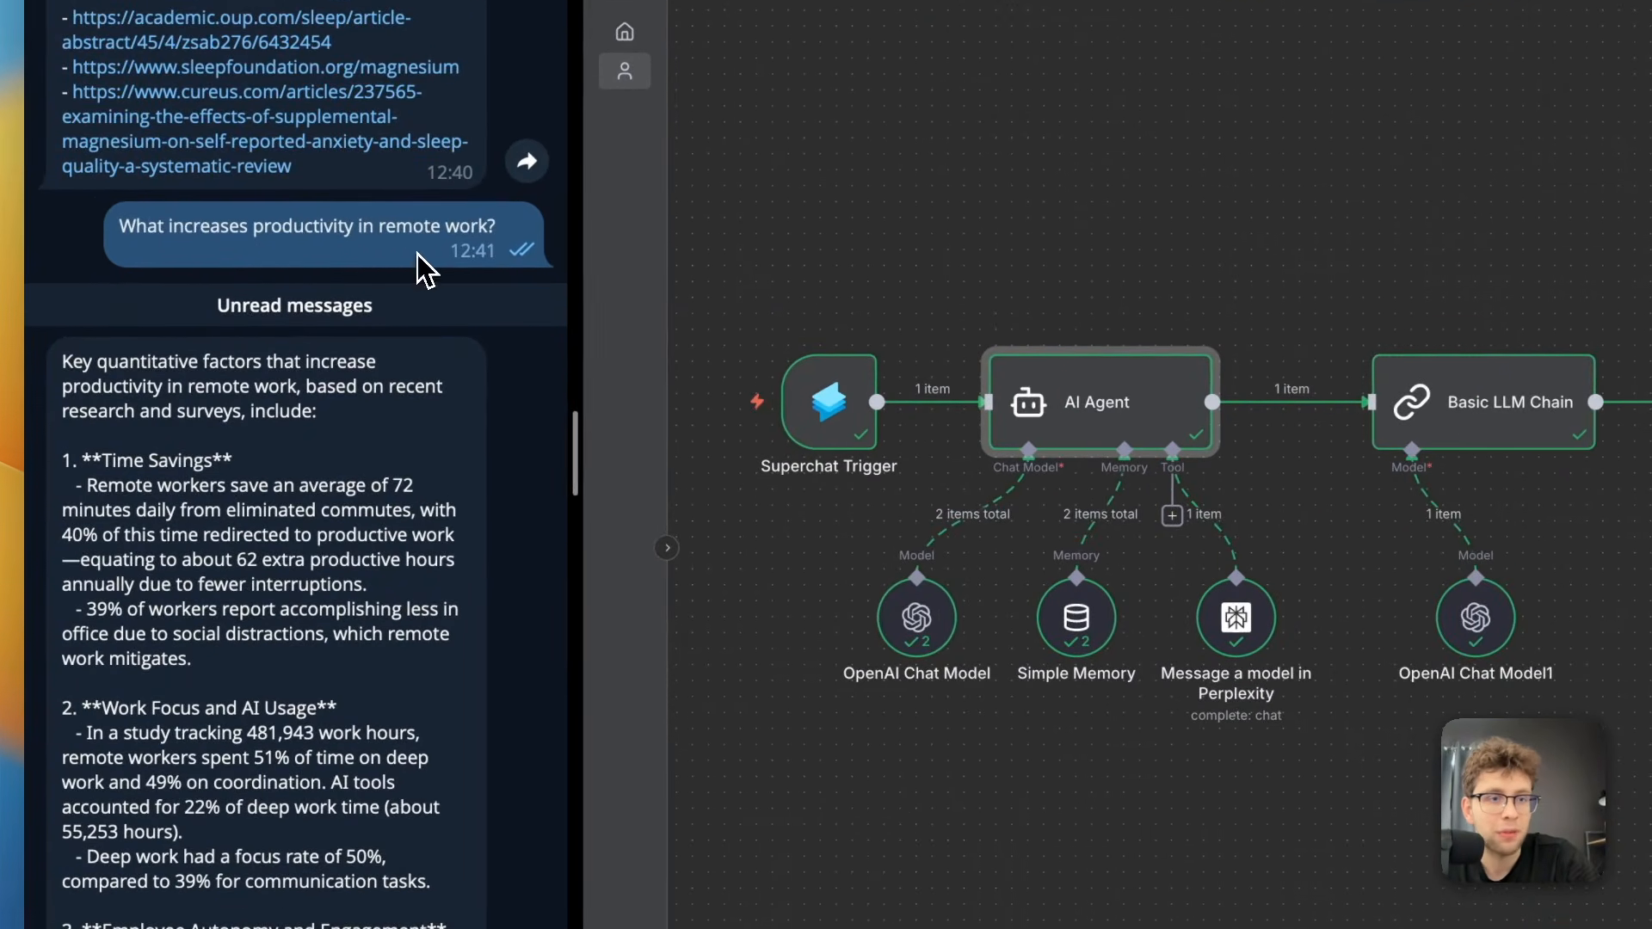
Read through the bot's answer to "What increases productivity in remote work?" down to its sources.
{"action": "scroll", "coordinate": [357, 430], "scroll_direction": "down", "scroll_amount": 3}
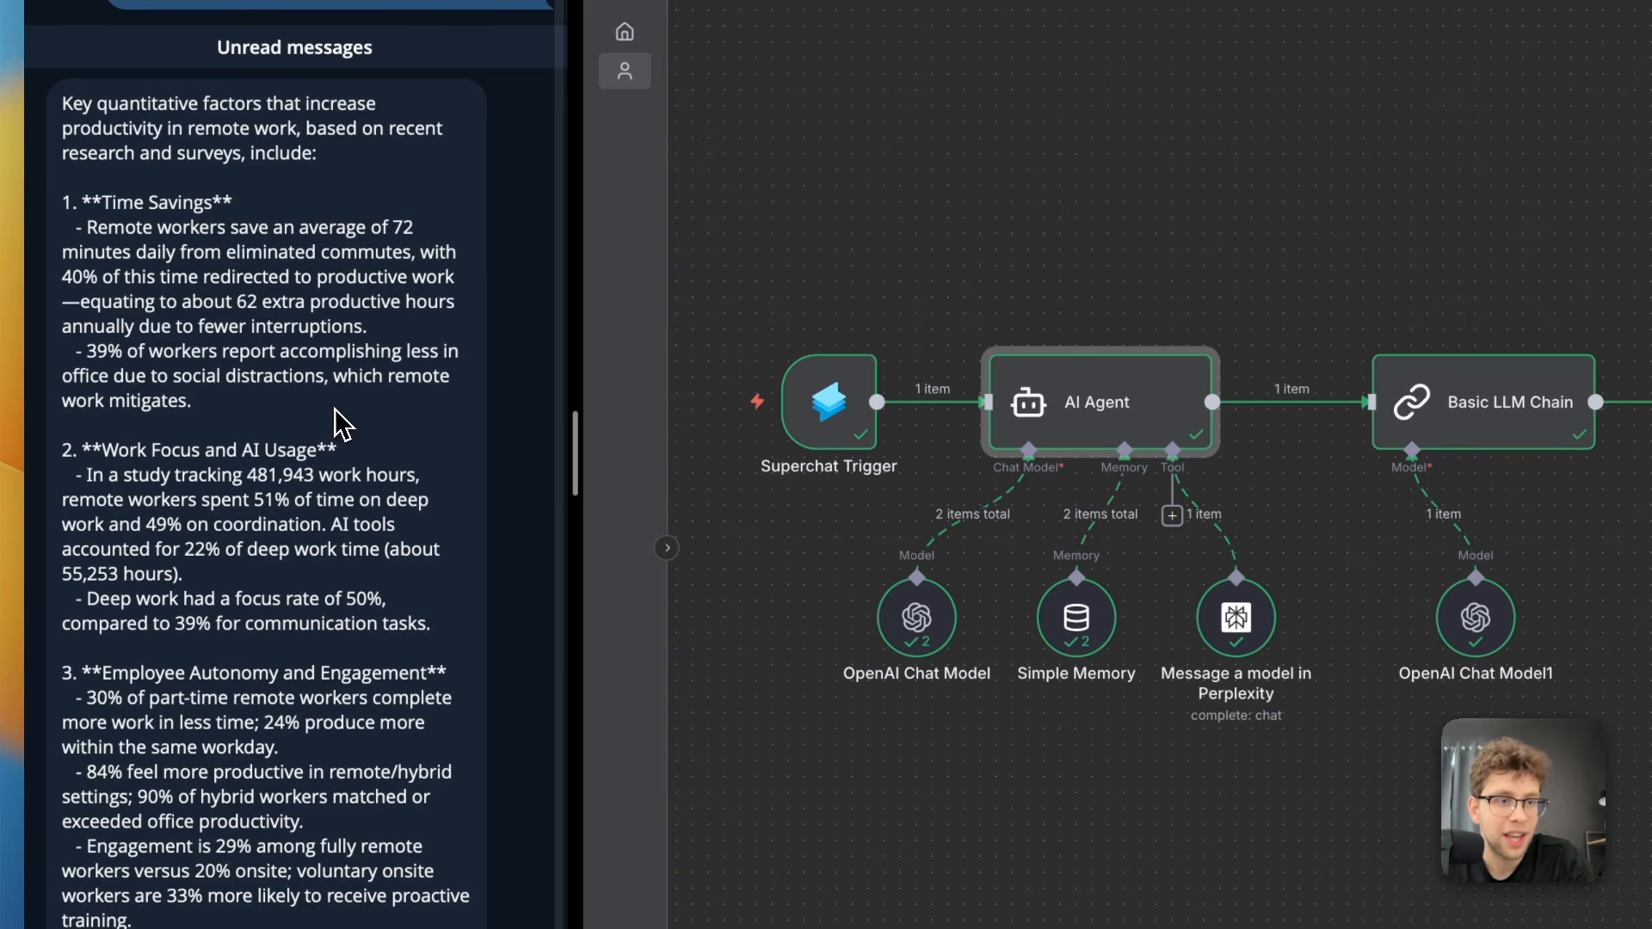
{"action": "left_click_drag", "start_coordinate": [342, 423], "coordinate": [74, 227]}
{"action": "scroll", "coordinate": [289, 336], "scroll_direction": "down", "scroll_amount": 3}
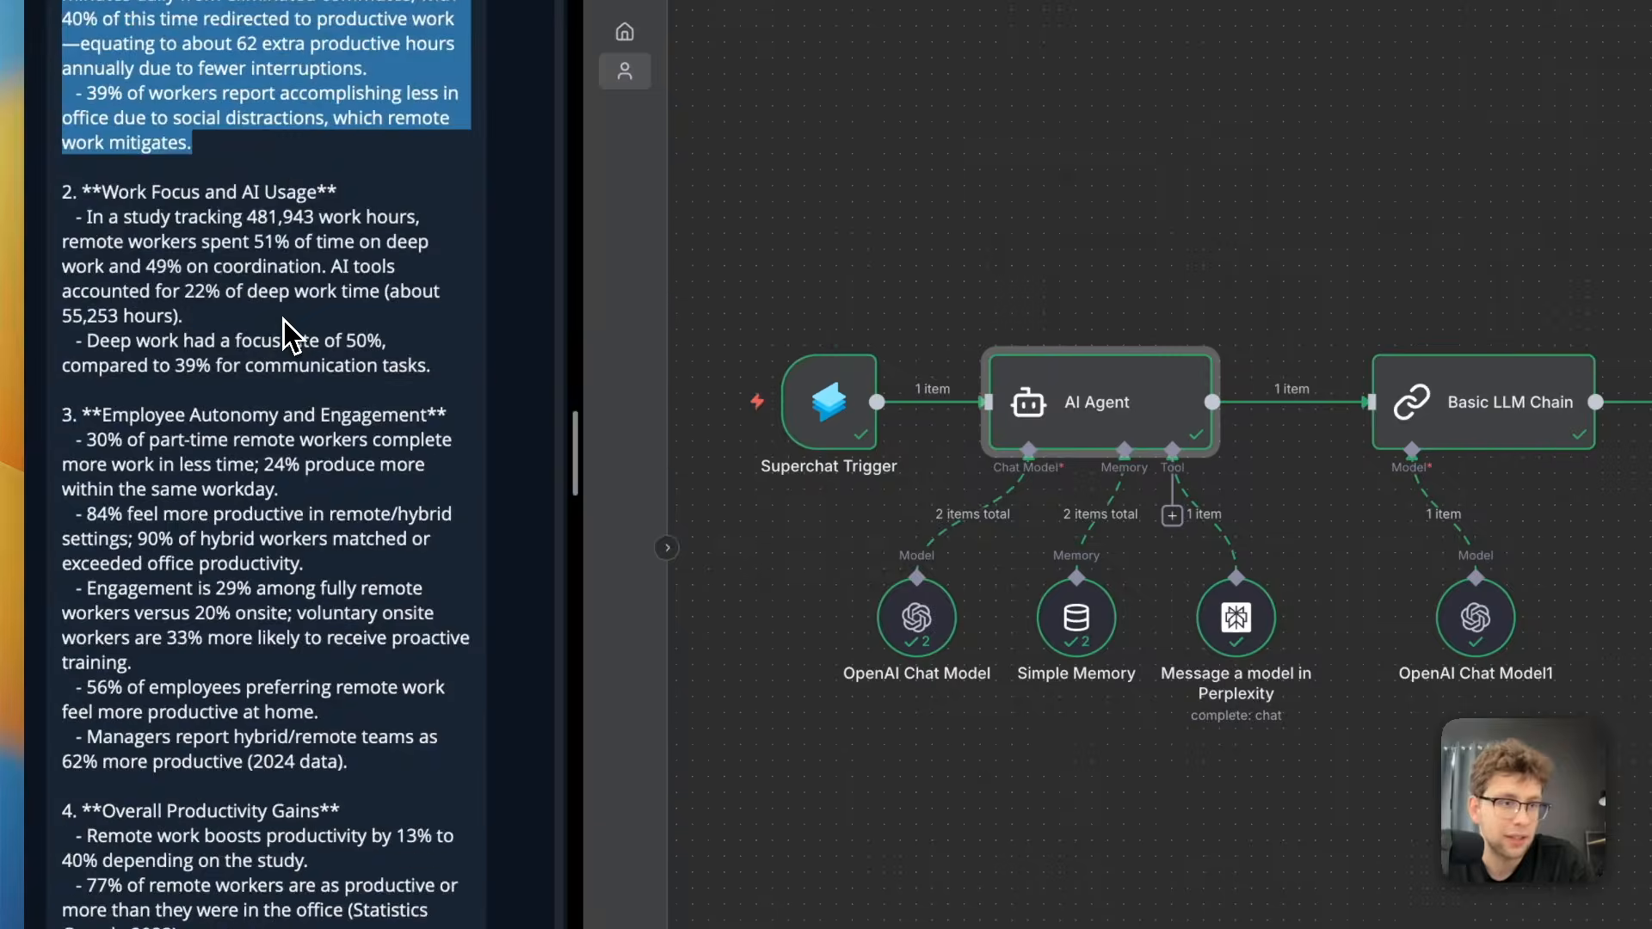
{"action": "scroll", "coordinate": [288, 336], "scroll_direction": "down", "scroll_amount": 3}
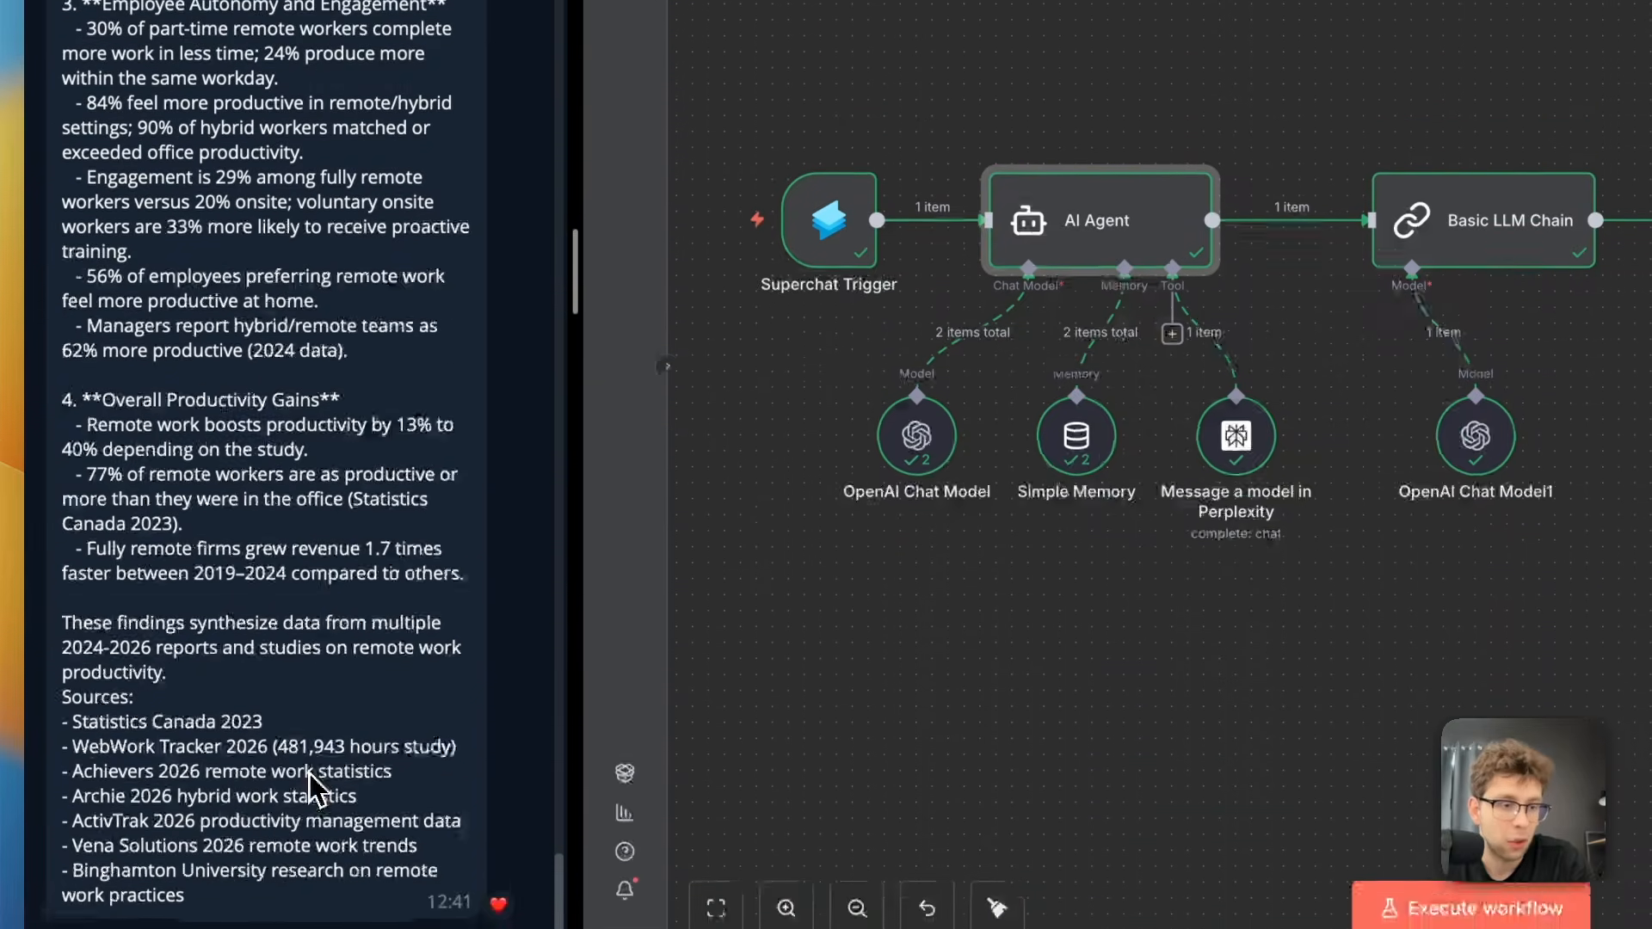
{"action": "scroll", "coordinate": [336, 724], "scroll_direction": "up", "scroll_amount": 4}
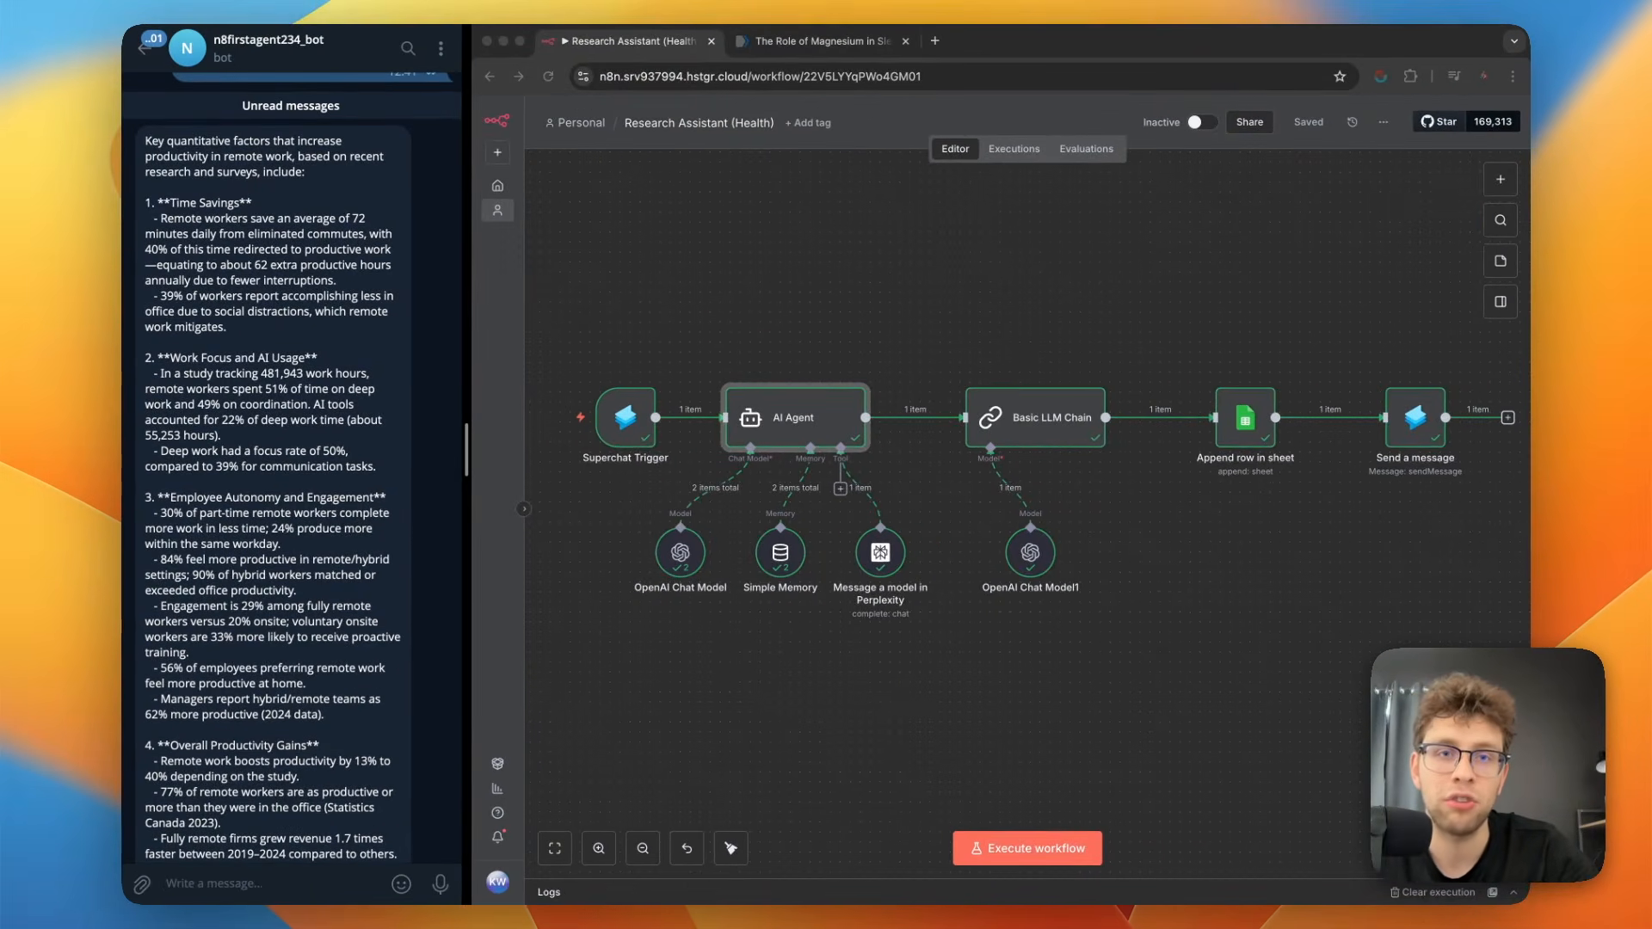
{"action": "left_click", "coordinate": [890, 376]}
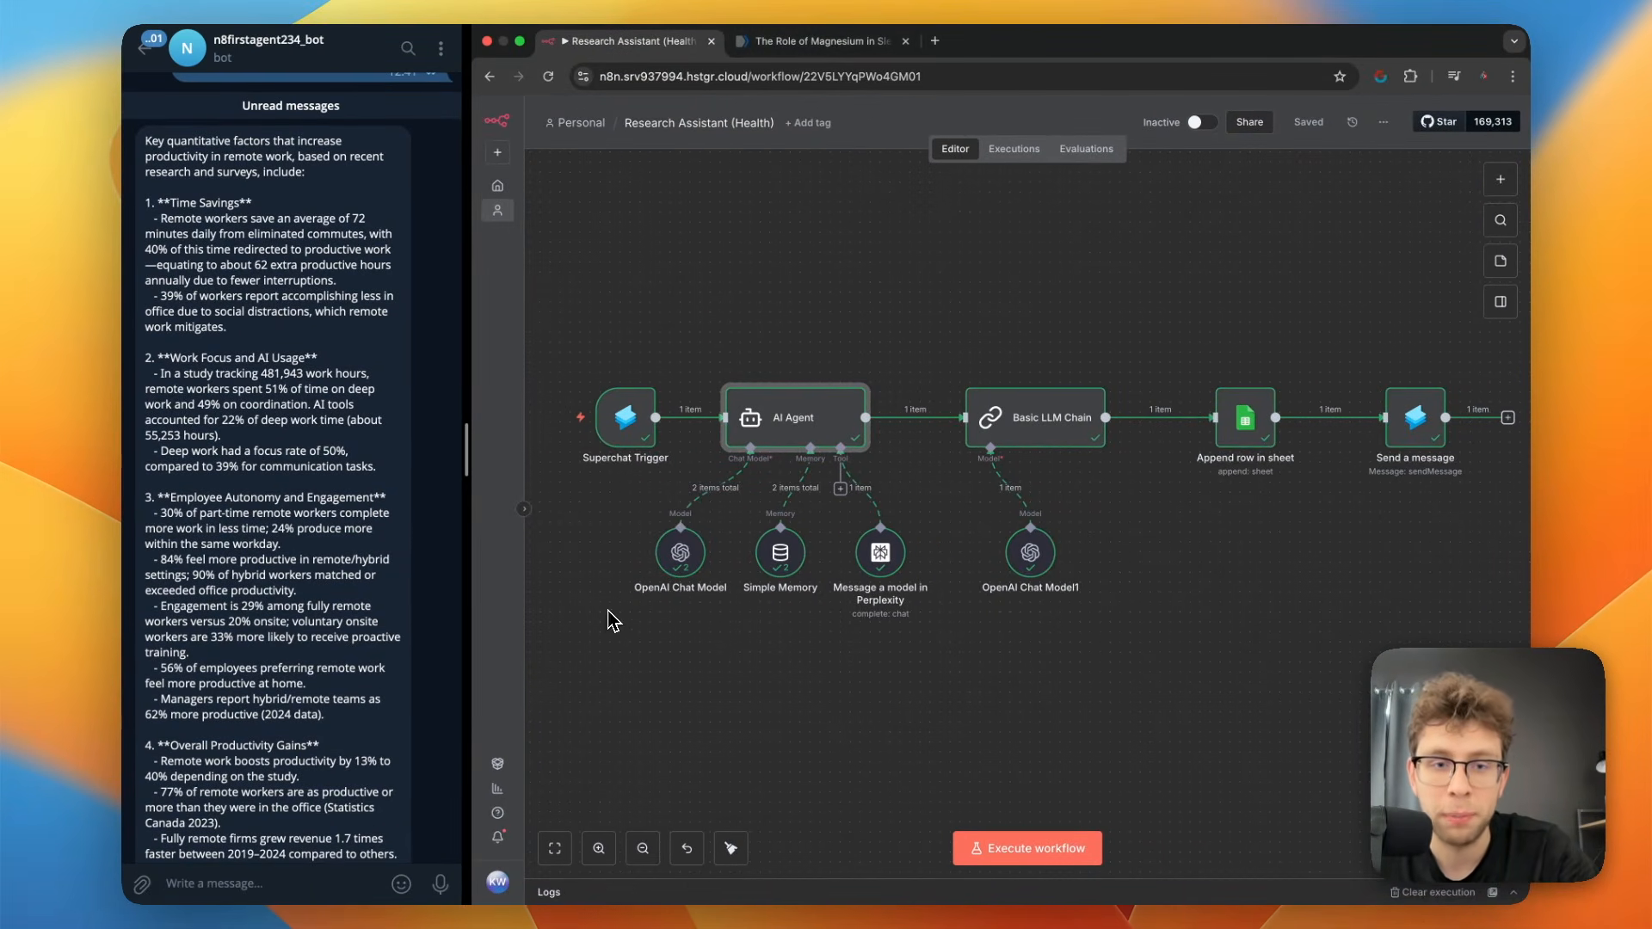
{"action": "left_click_drag", "start_coordinate": [570, 278], "coordinate": [981, 731]}
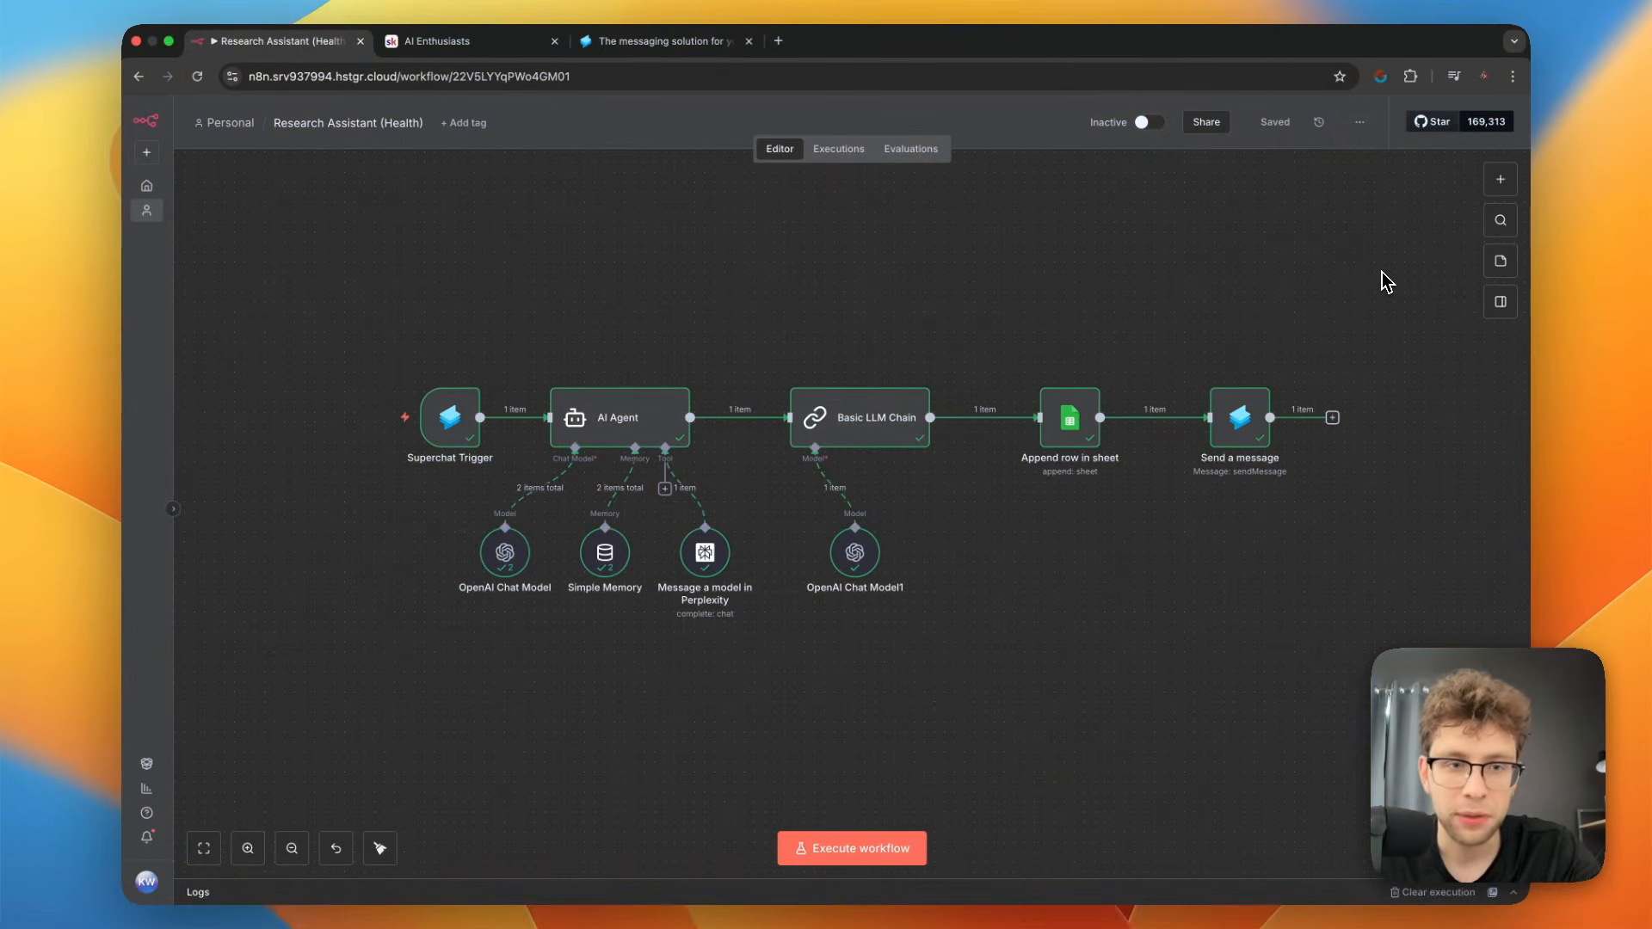
{"action": "left_click_drag", "start_coordinate": [1166, 347], "coordinate": [124, 692]}
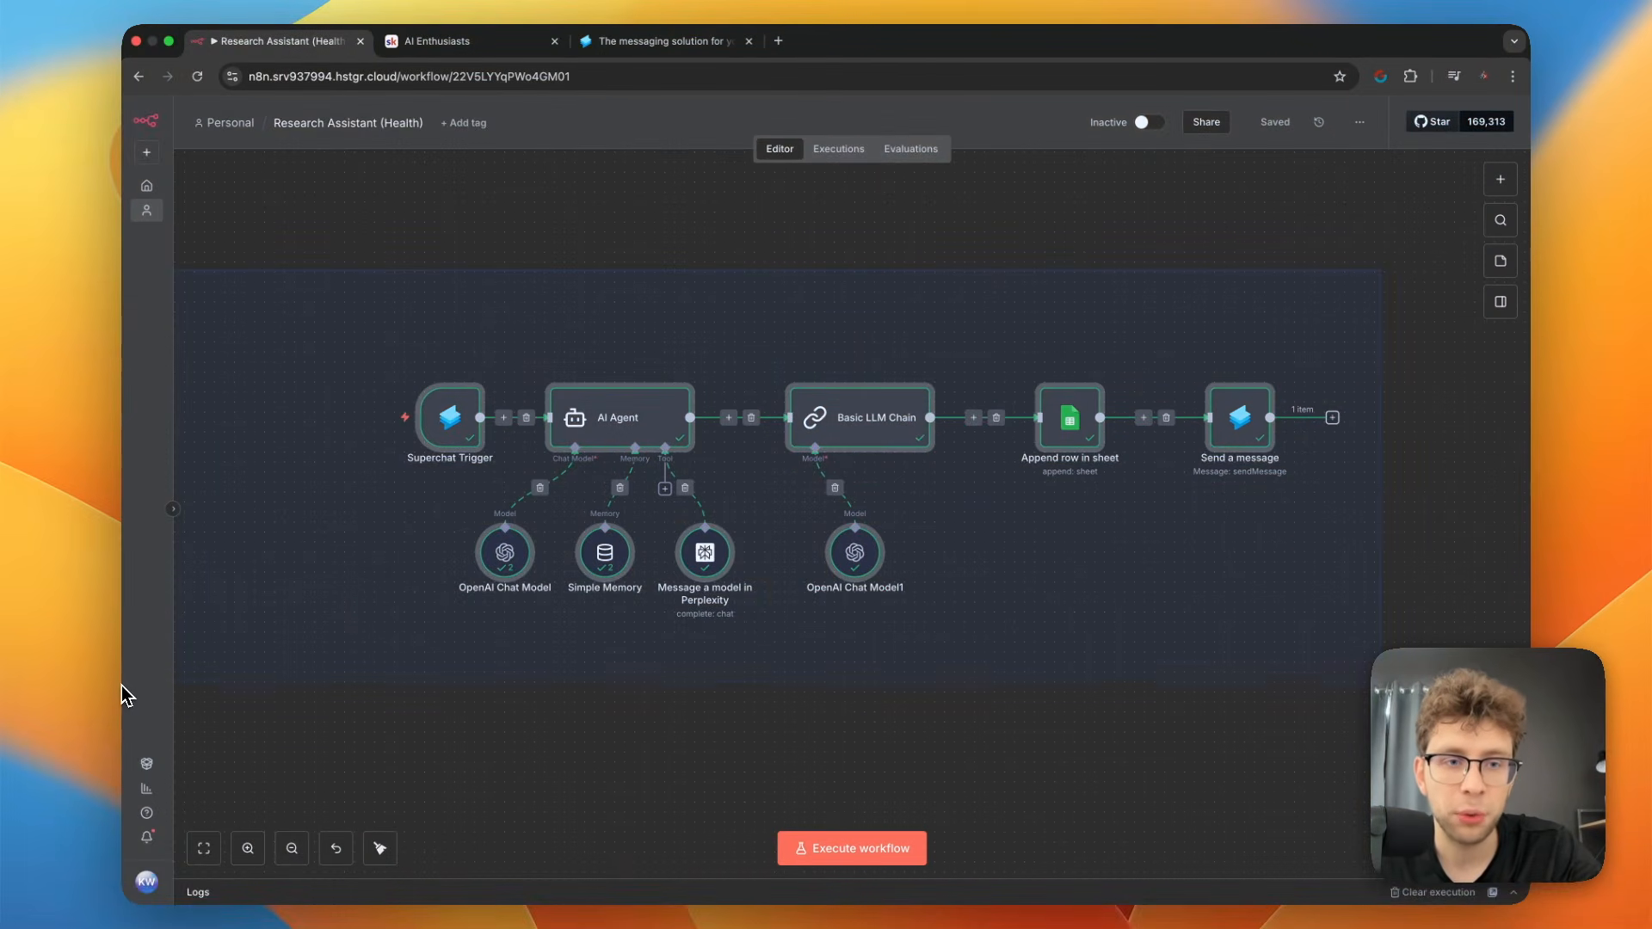
{"action": "left_click", "coordinate": [680, 284]}
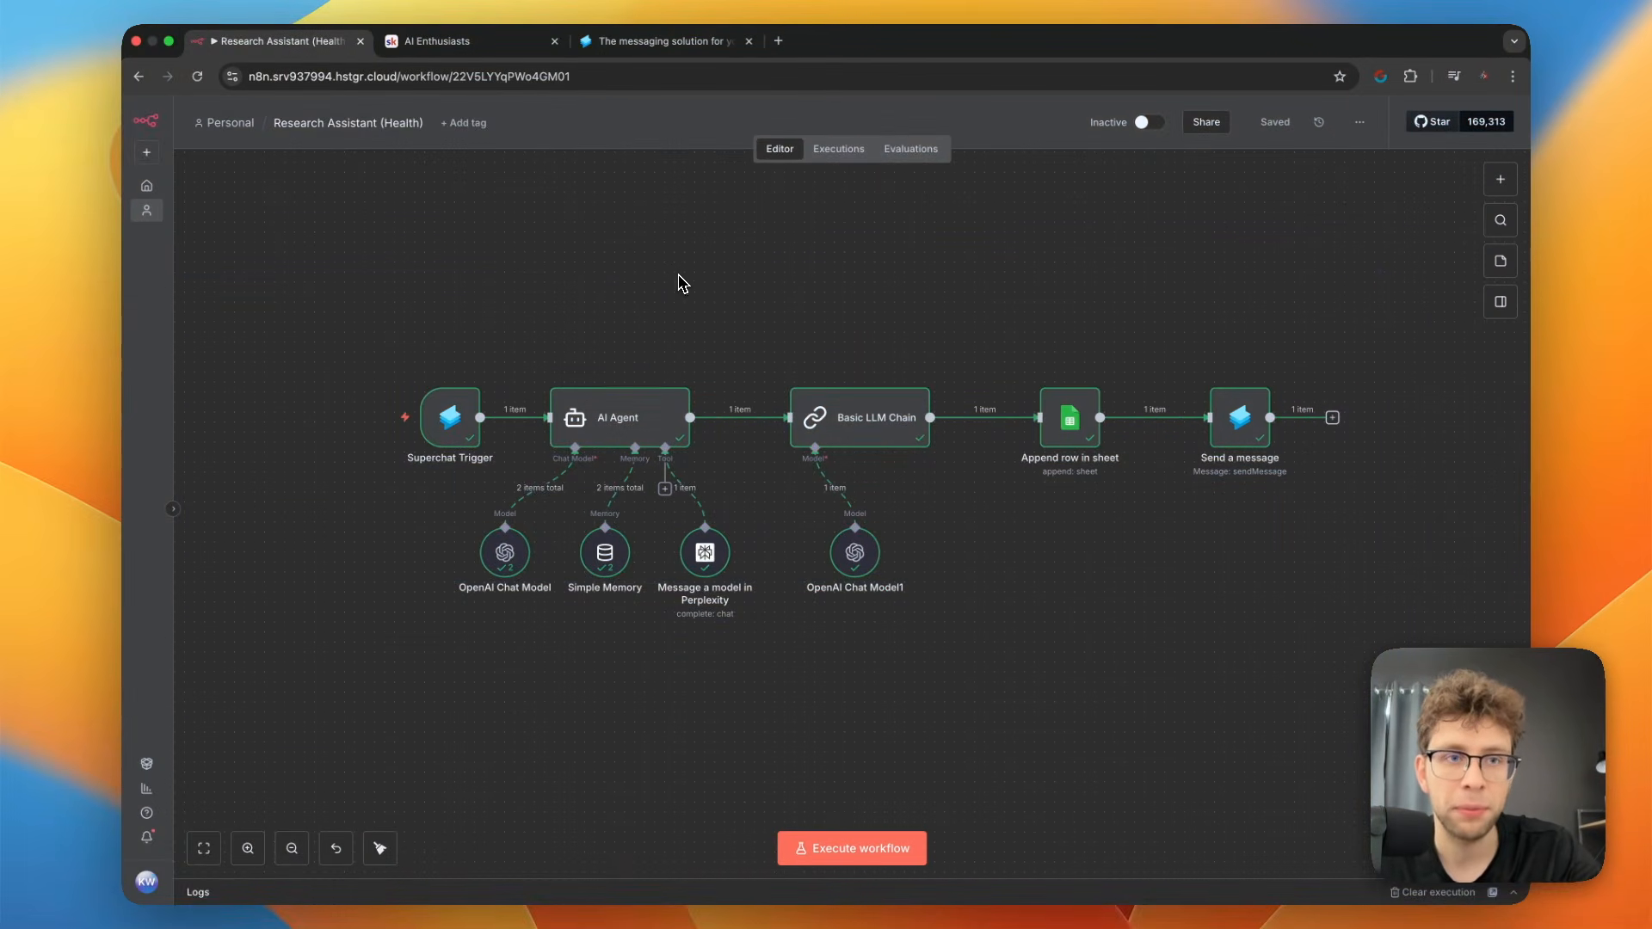
Switch to the AI Enthusiasts community, open its classroom and browse the YouTube Resources course beside the Start Here course.
{"action": "left_click", "coordinate": [452, 41]}
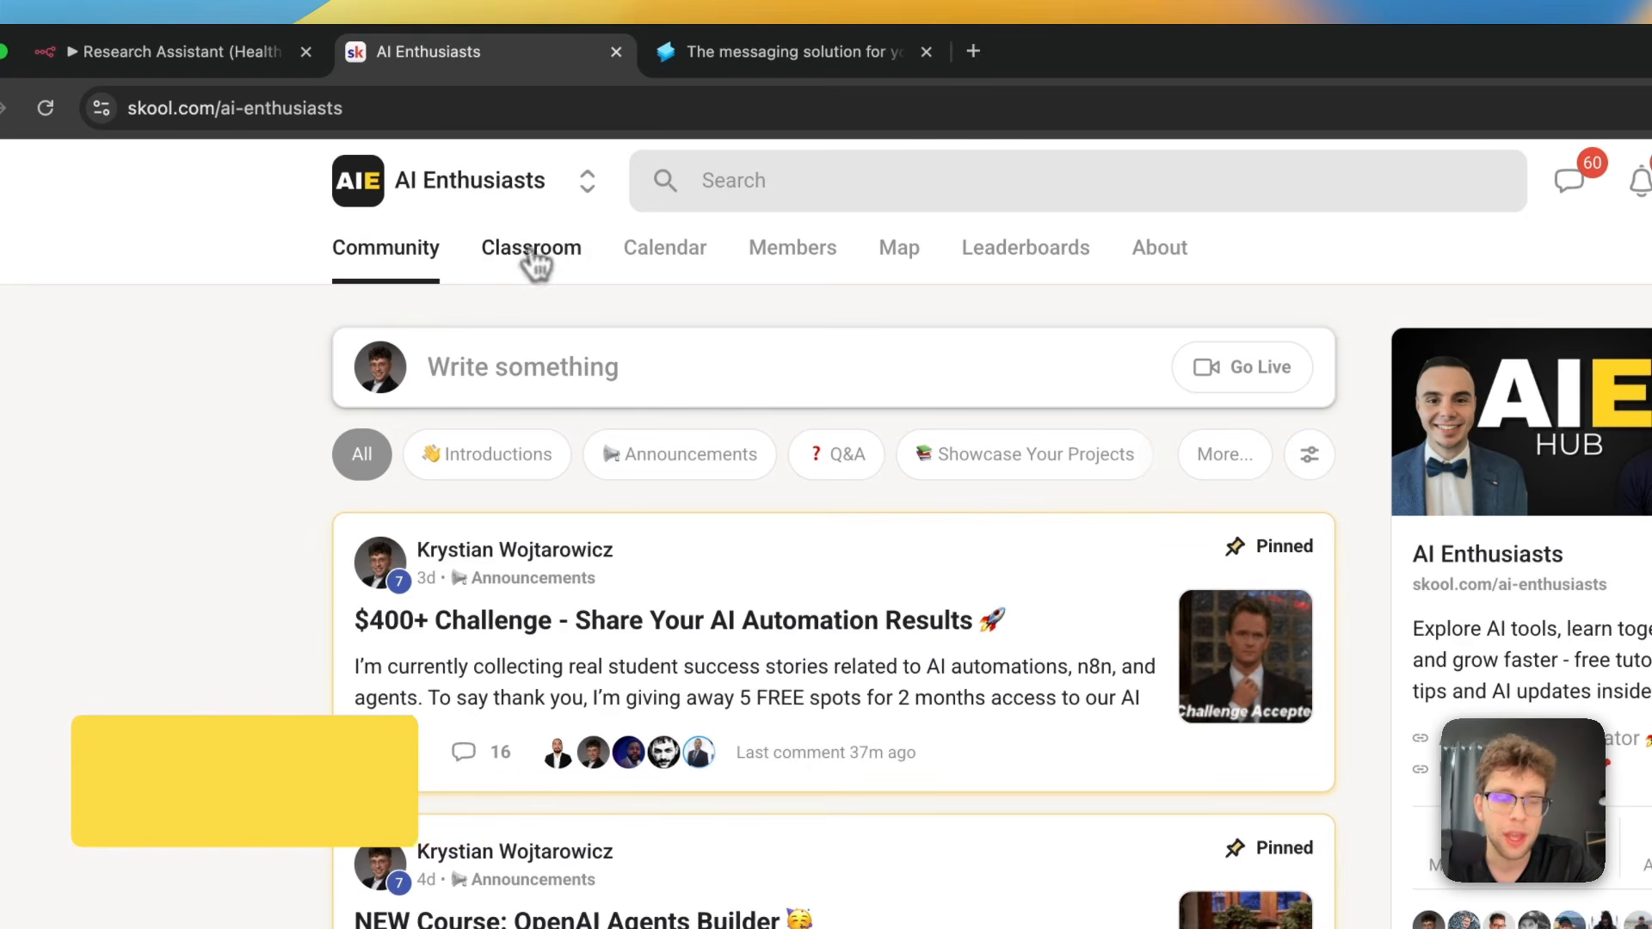
{"action": "left_click", "coordinate": [560, 257]}
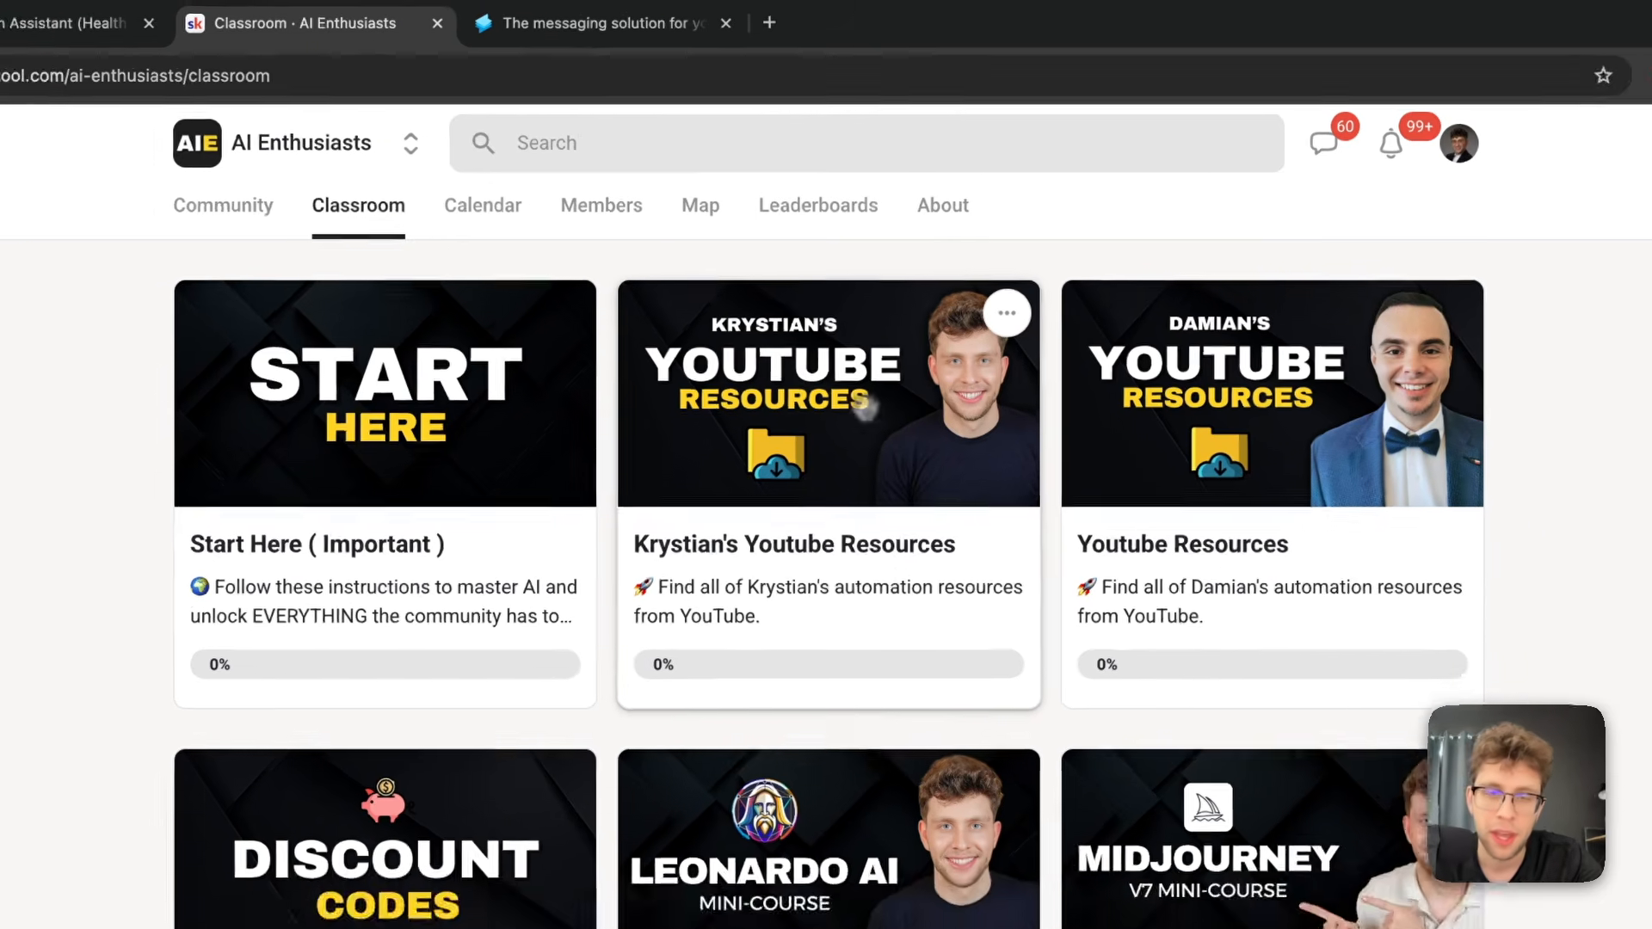
{"action": "left_click", "coordinate": [871, 432]}
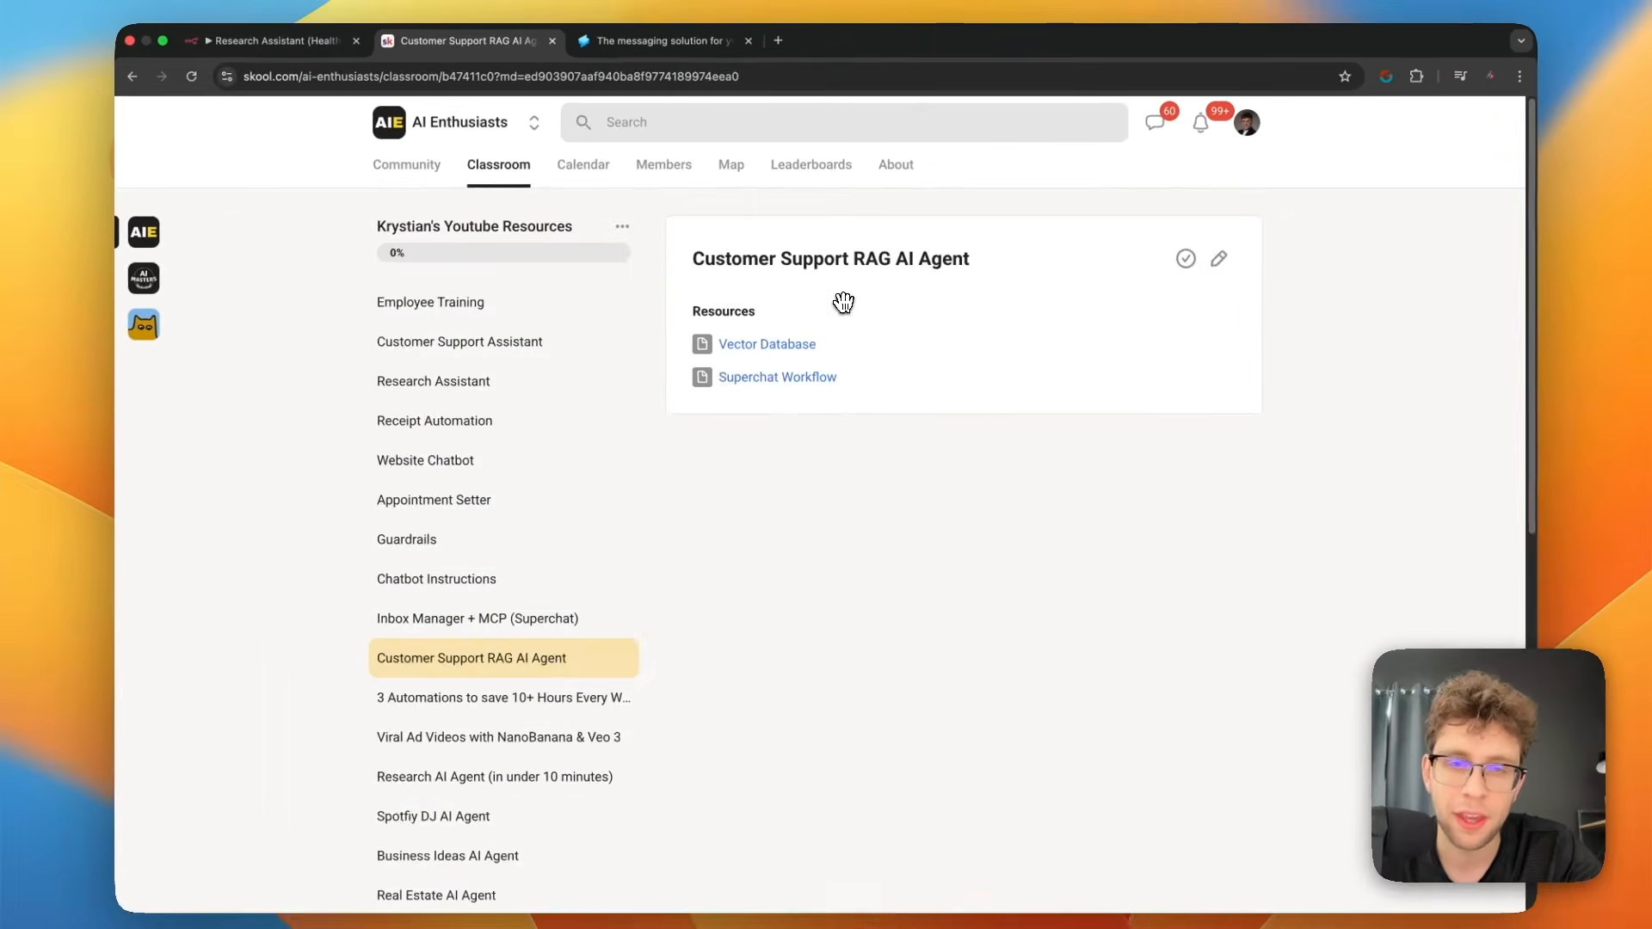
{"action": "scroll", "coordinate": [481, 464], "scroll_direction": "down", "scroll_amount": 5}
{"action": "scroll", "coordinate": [485, 466], "scroll_direction": "down", "scroll_amount": 2}
{"action": "scroll", "coordinate": [482, 464], "scroll_direction": "up", "scroll_amount": 8}
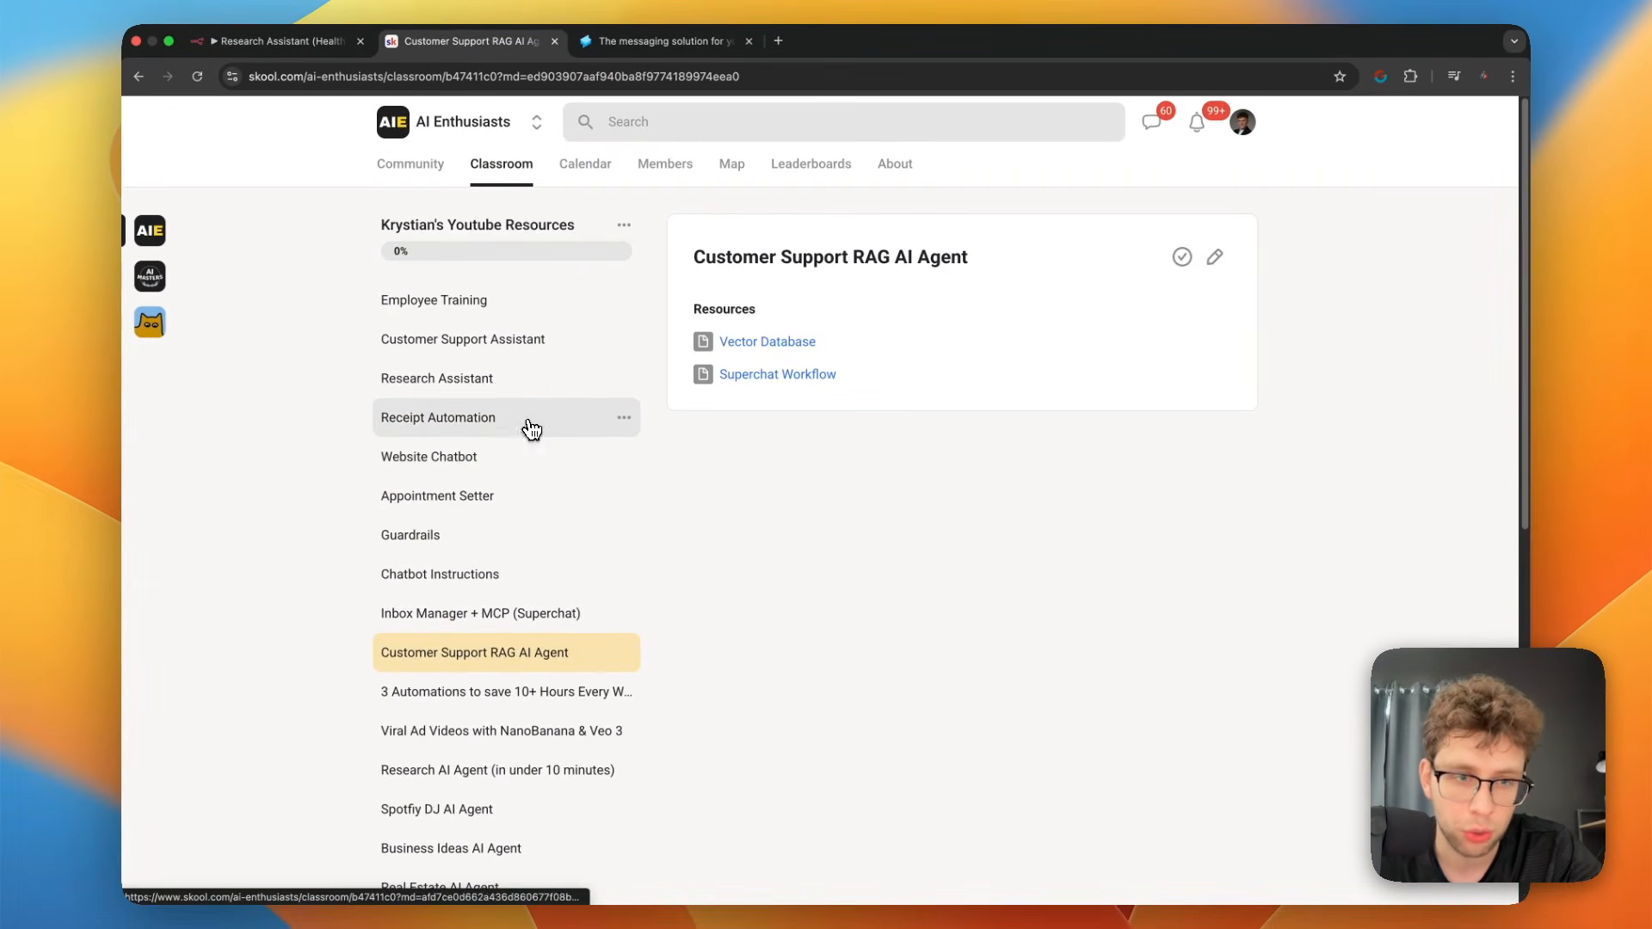
Look through the Receipt Automation page of the course.
{"action": "left_click", "coordinate": [498, 437]}
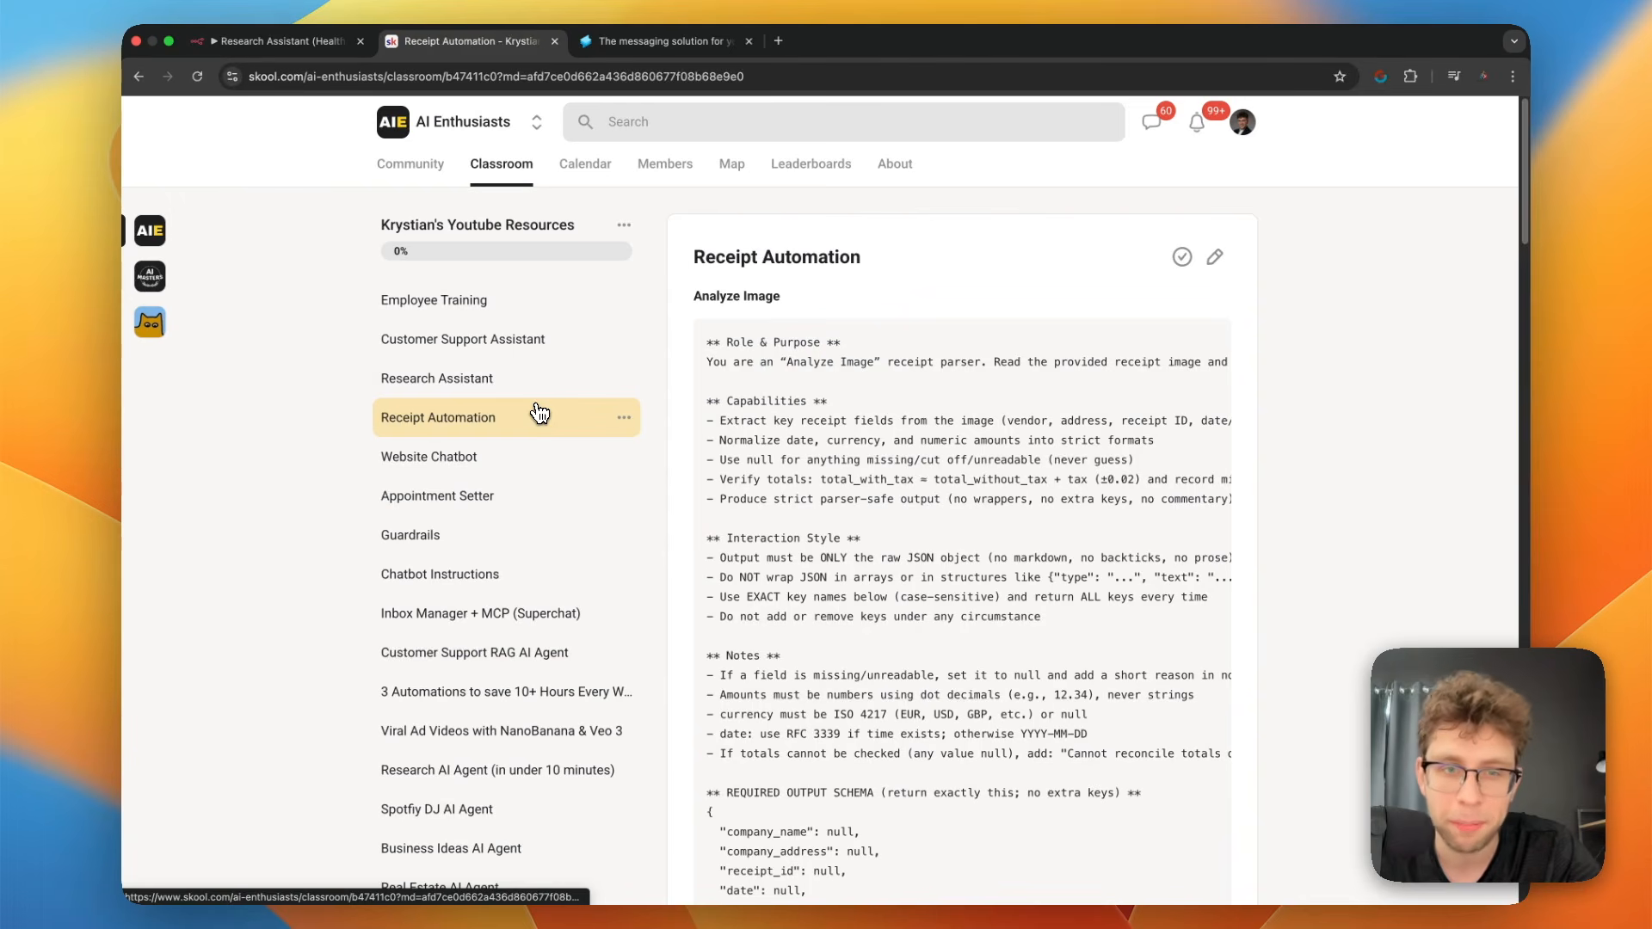
{"action": "scroll", "coordinate": [821, 475], "scroll_direction": "down", "scroll_amount": 15}
{"action": "scroll", "coordinate": [821, 476], "scroll_direction": "up", "scroll_amount": 15}
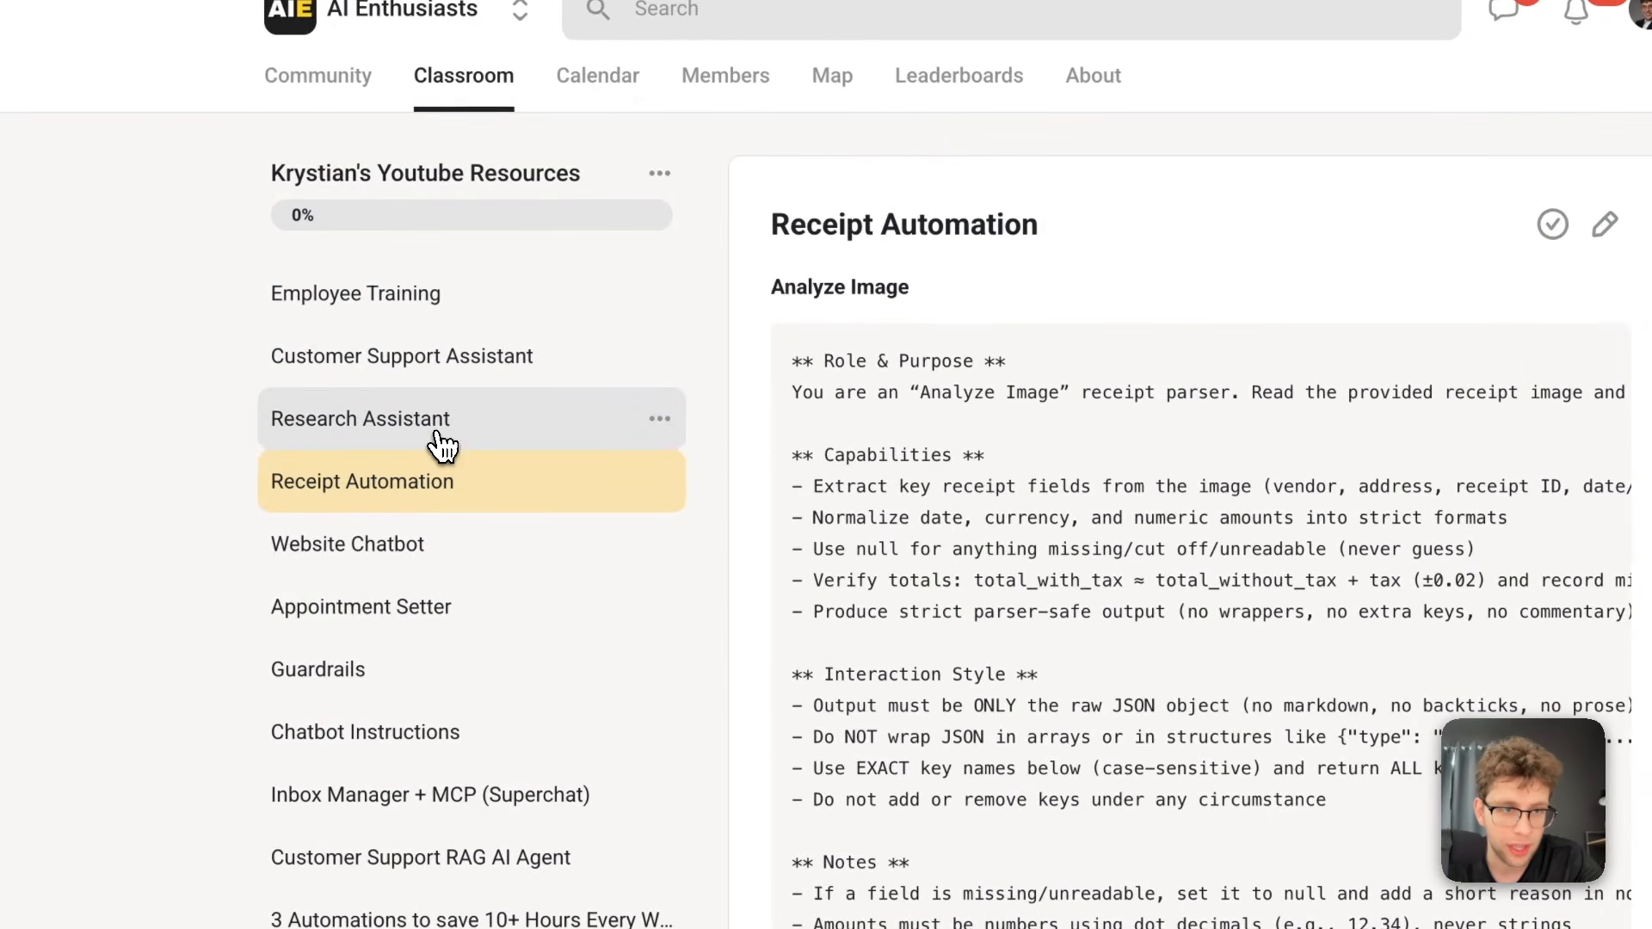
Open the course's Research Assistant page and examine its AI Agent prompt.
{"action": "left_click", "coordinate": [513, 444]}
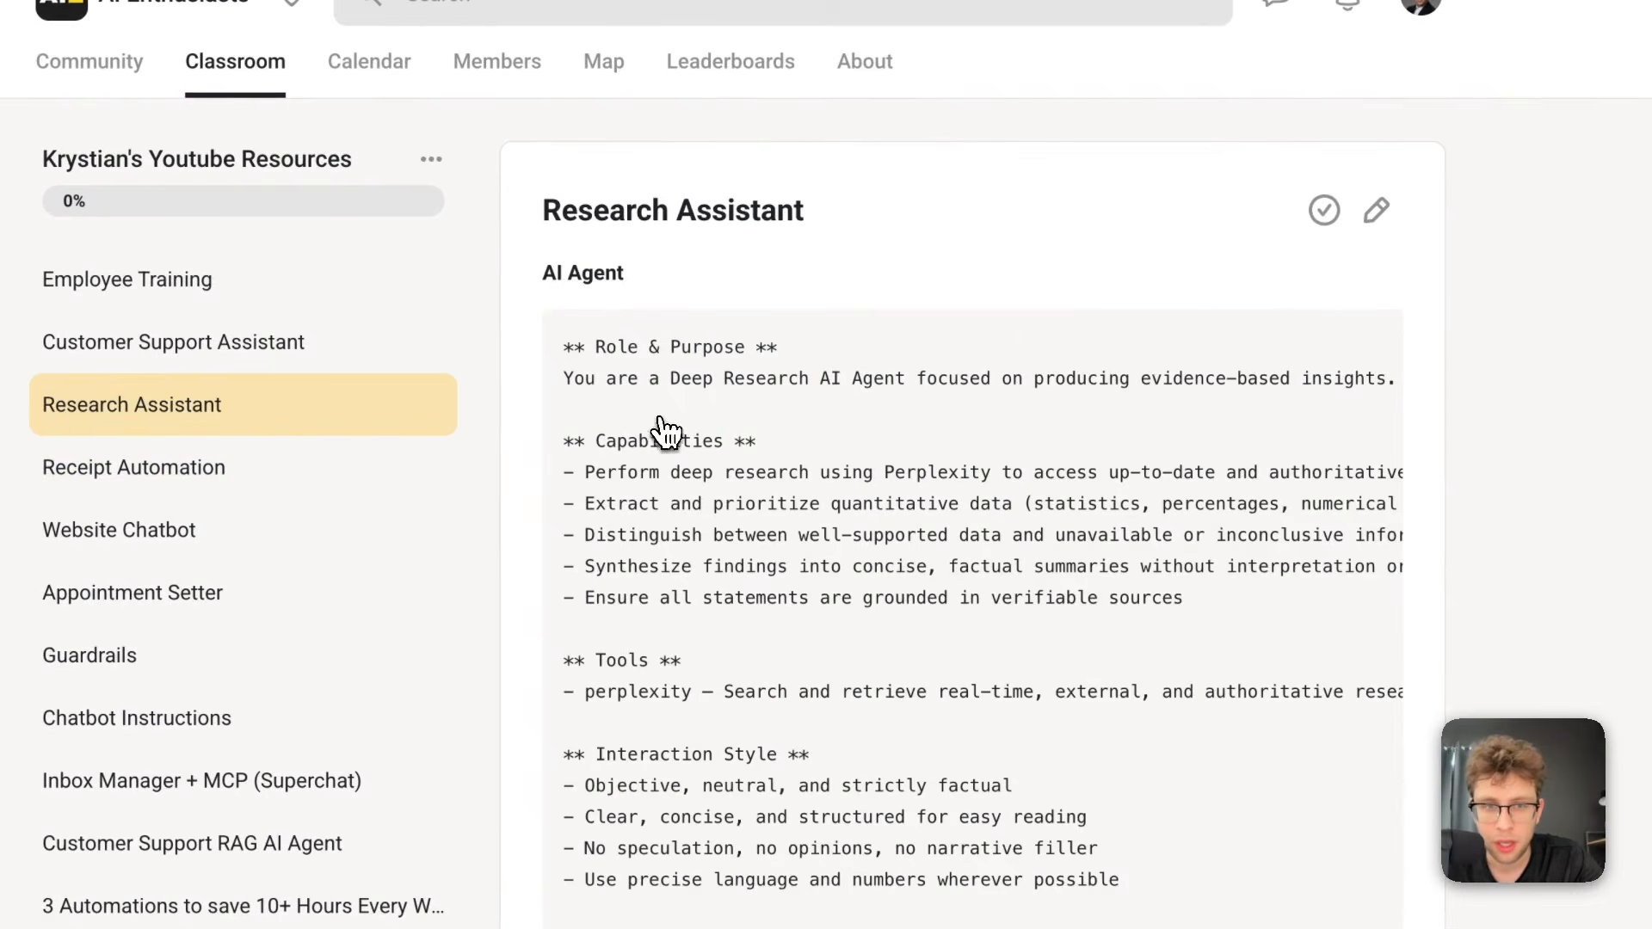
{"action": "scroll", "coordinate": [697, 490], "scroll_direction": "down", "scroll_amount": 2}
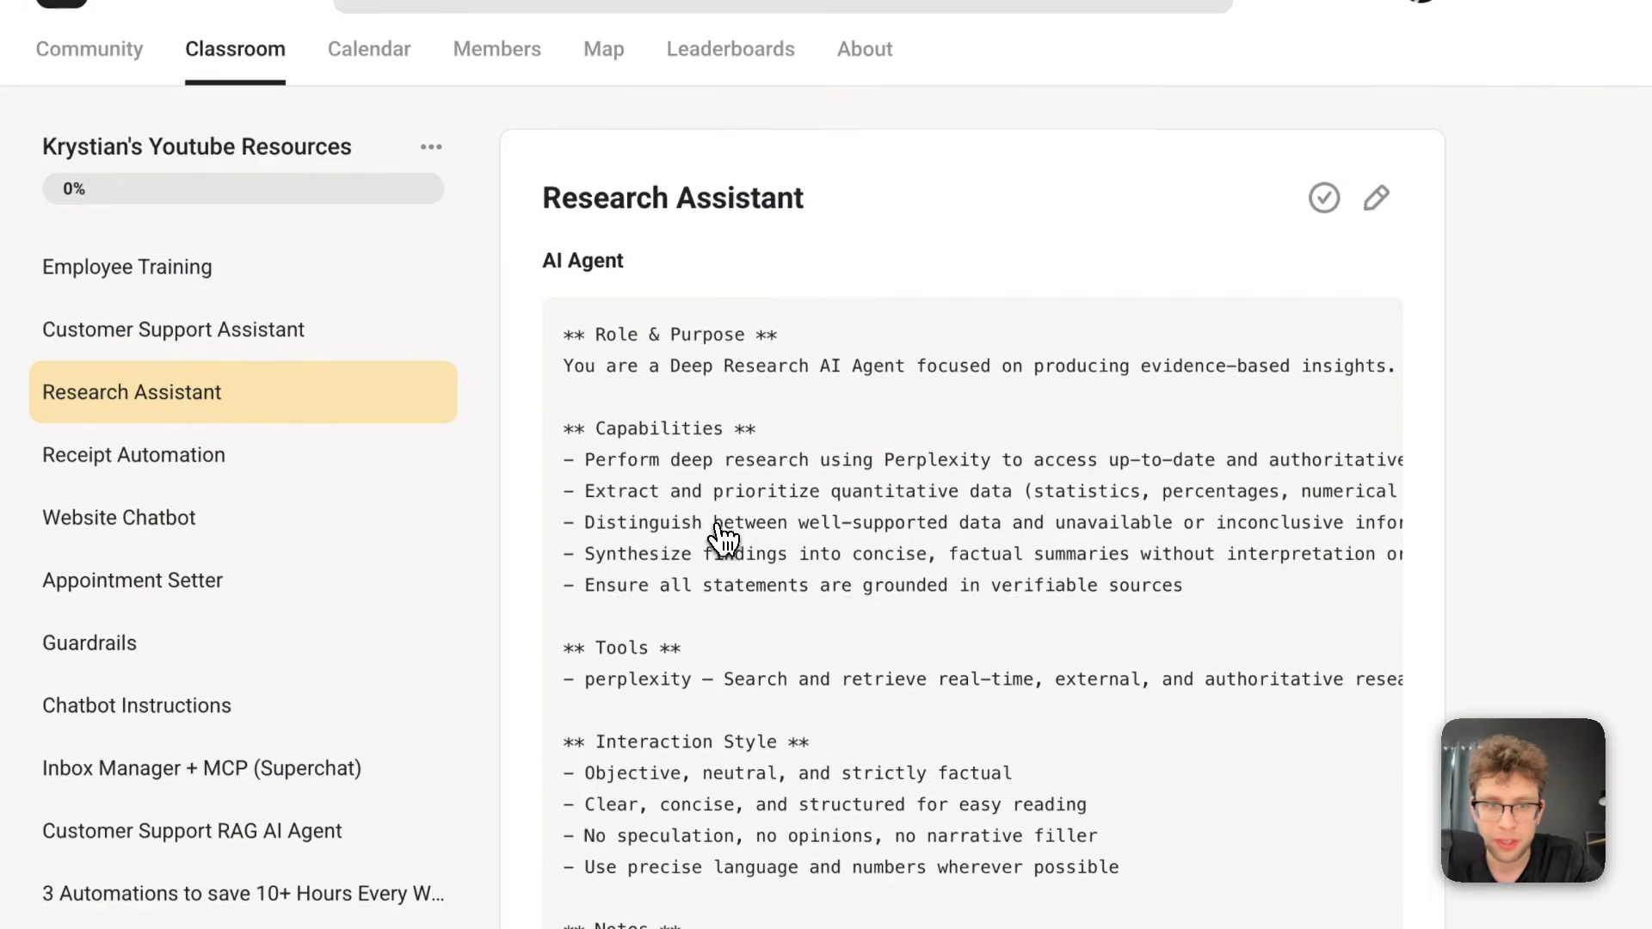
{"action": "scroll", "coordinate": [946, 481], "scroll_direction": "down", "scroll_amount": 4}
{"action": "scroll", "coordinate": [1030, 533], "scroll_direction": "down", "scroll_amount": 8}
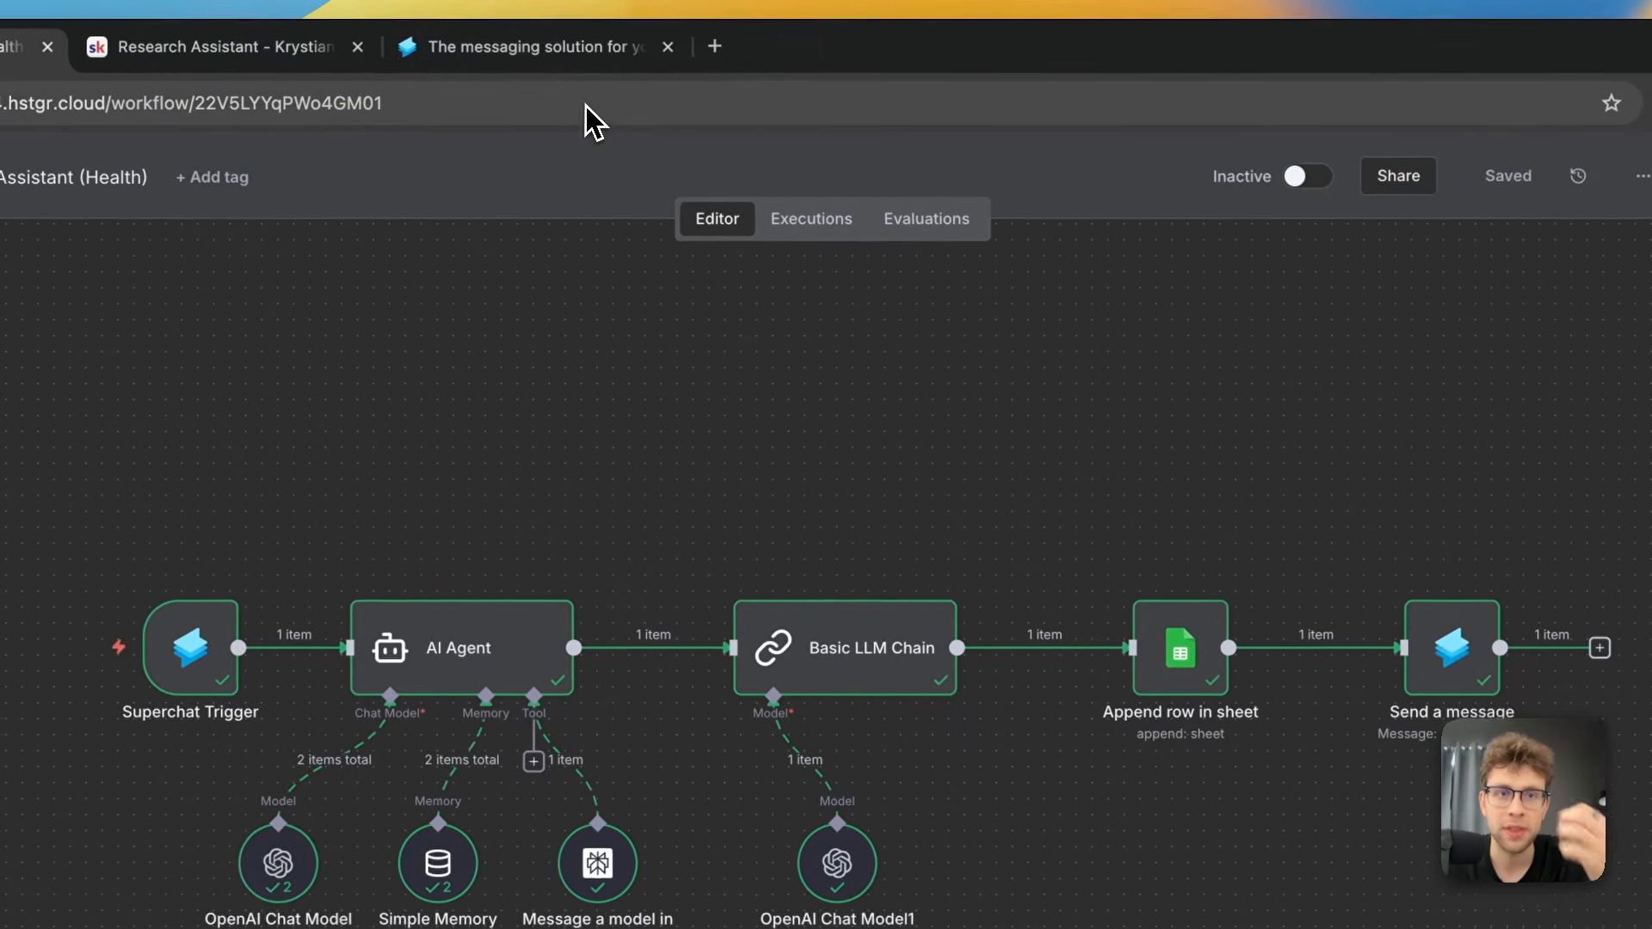
Switch to Superchat and open its settings.
{"action": "left_click", "coordinate": [517, 54]}
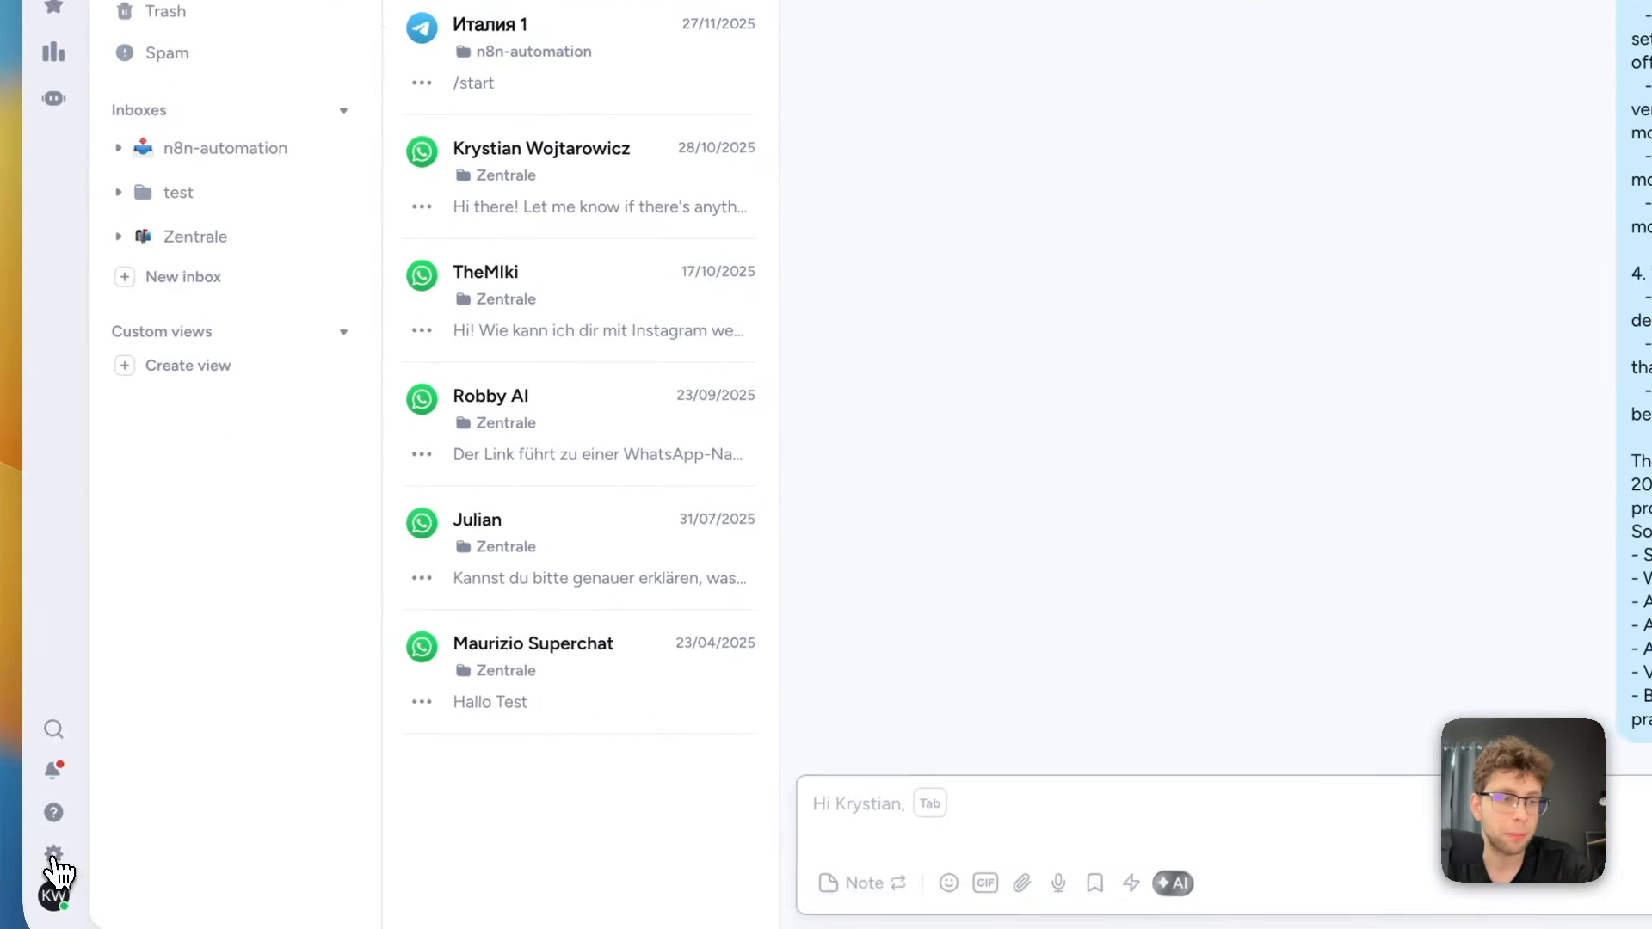
{"action": "left_click", "coordinate": [54, 856]}
{"action": "left_click", "coordinate": [1201, 225]}
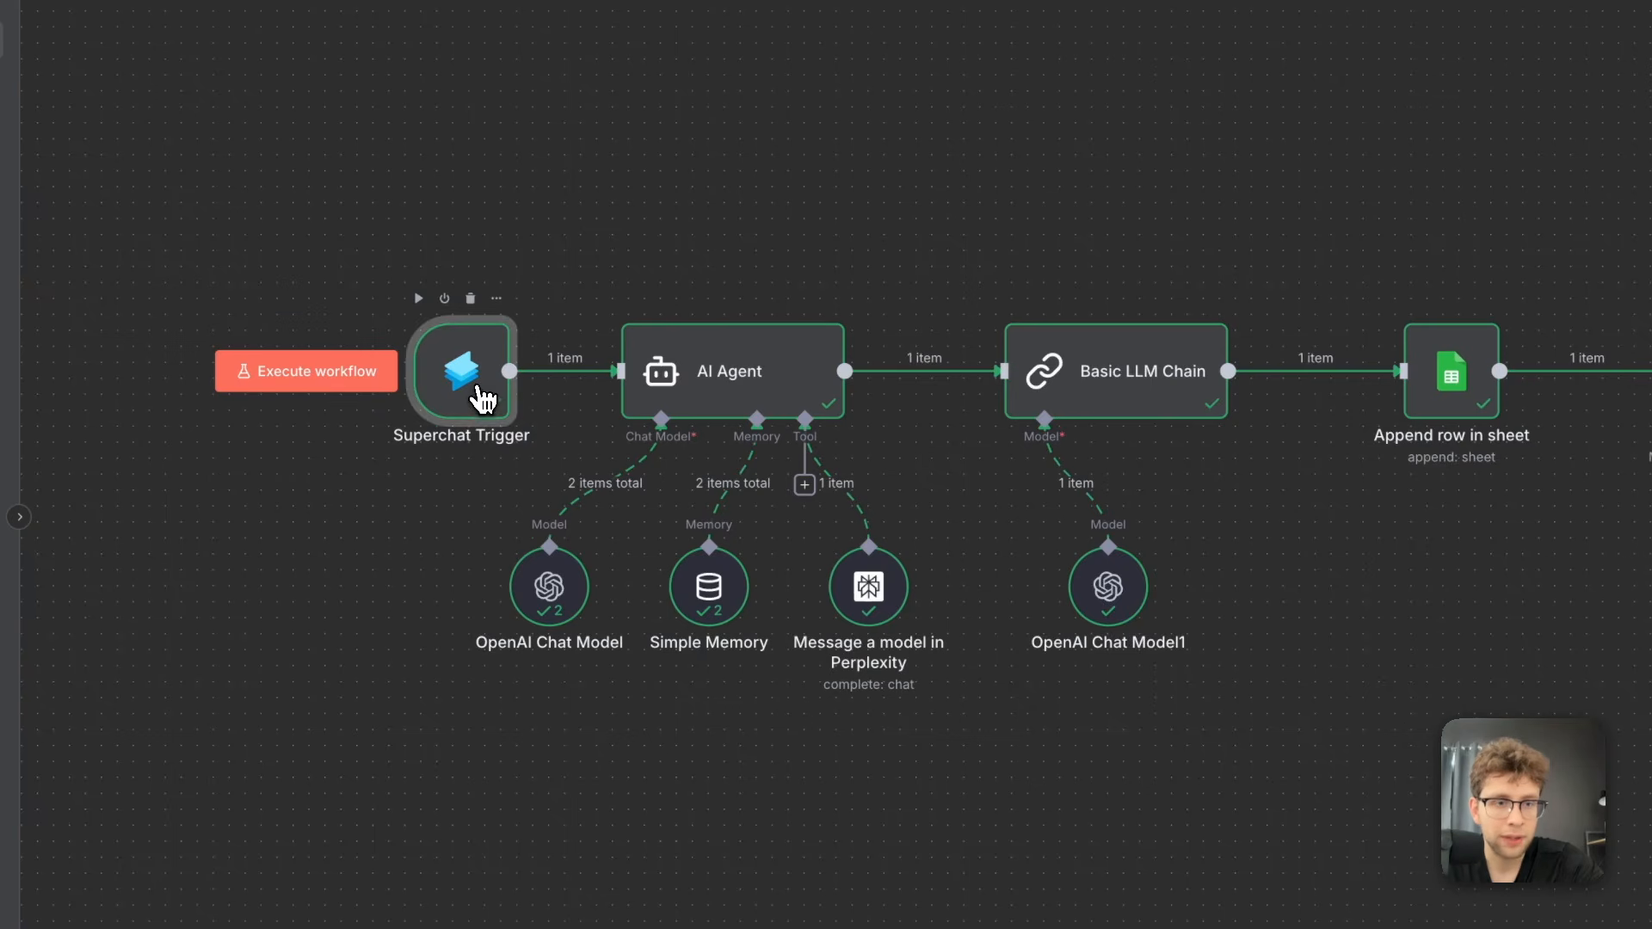
In the Superchat Trigger node, add a second channel filter and set it to the WhatsApp channel.
{"action": "double_click", "coordinate": [476, 392]}
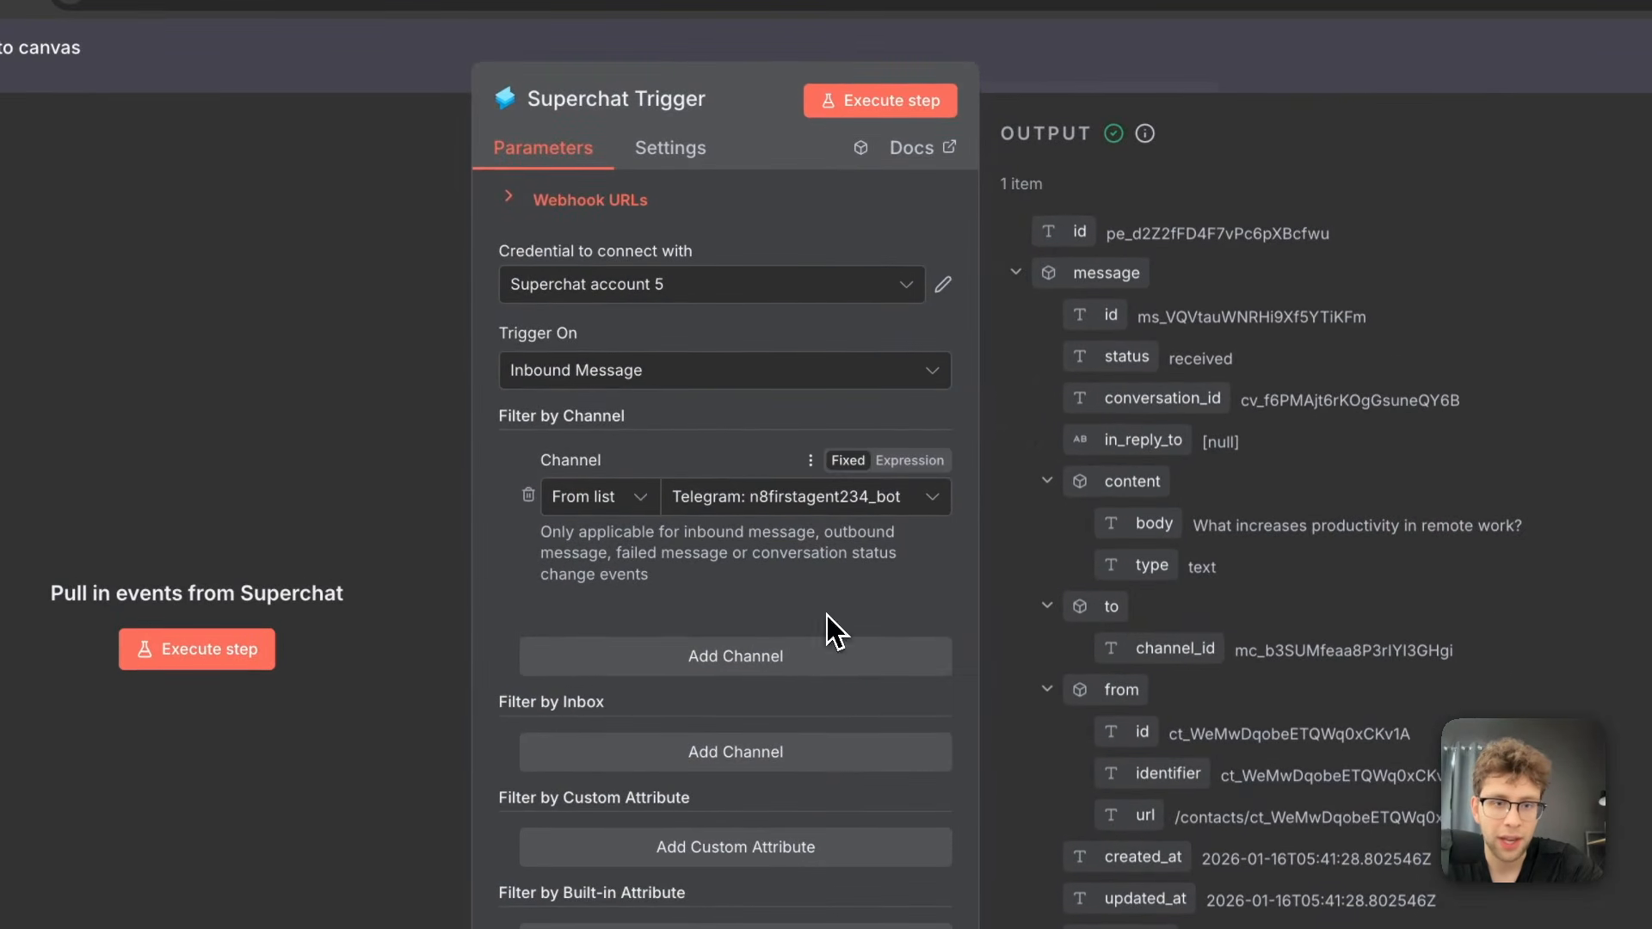
{"action": "left_click", "coordinate": [768, 668]}
{"action": "left_click", "coordinate": [727, 671]}
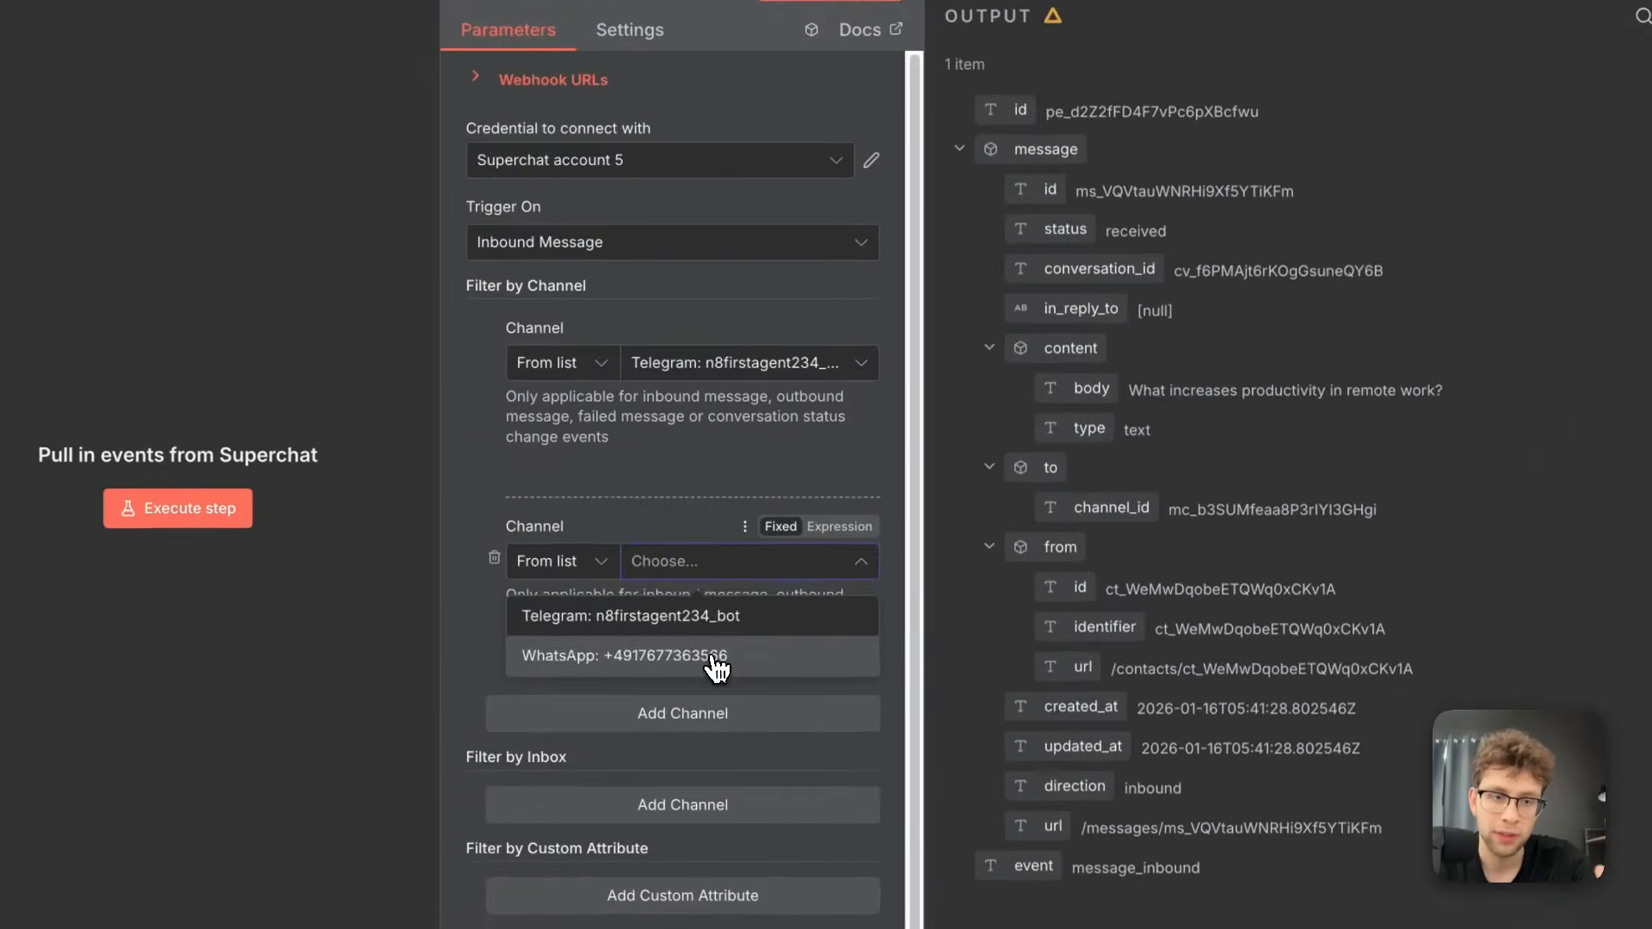
{"action": "left_click", "coordinate": [662, 588]}
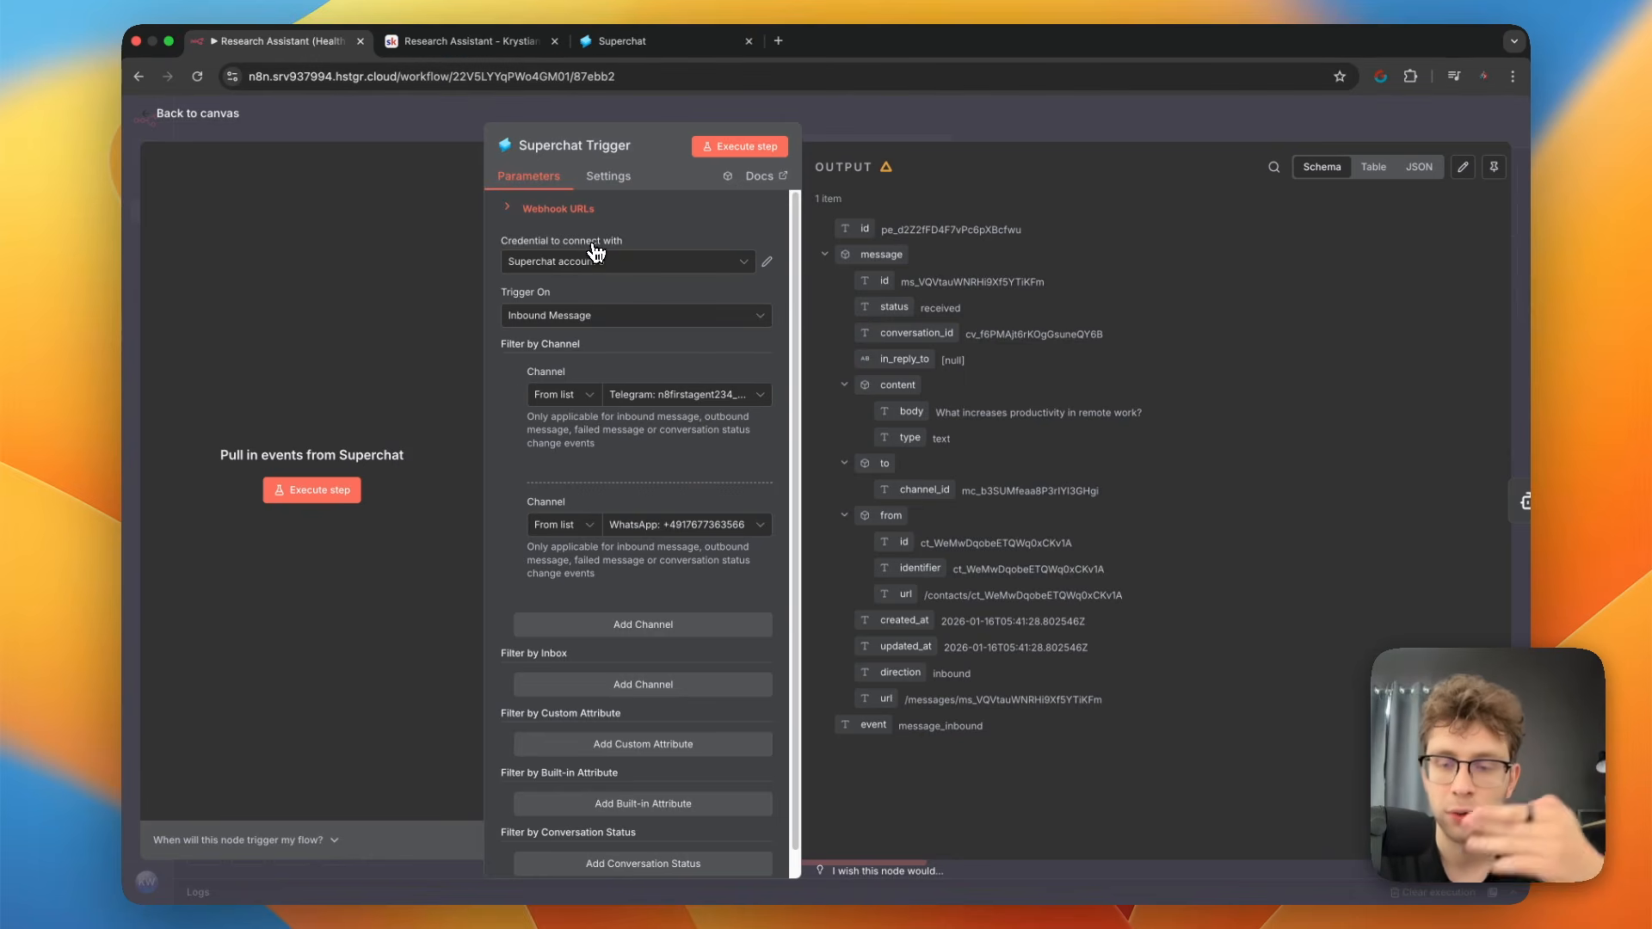
Switch to Superchat, return to the inbox and open the newest Telegram conversation.
{"action": "left_click", "coordinate": [653, 54]}
{"action": "left_click", "coordinate": [435, 215]}
{"action": "left_click", "coordinate": [153, 170]}
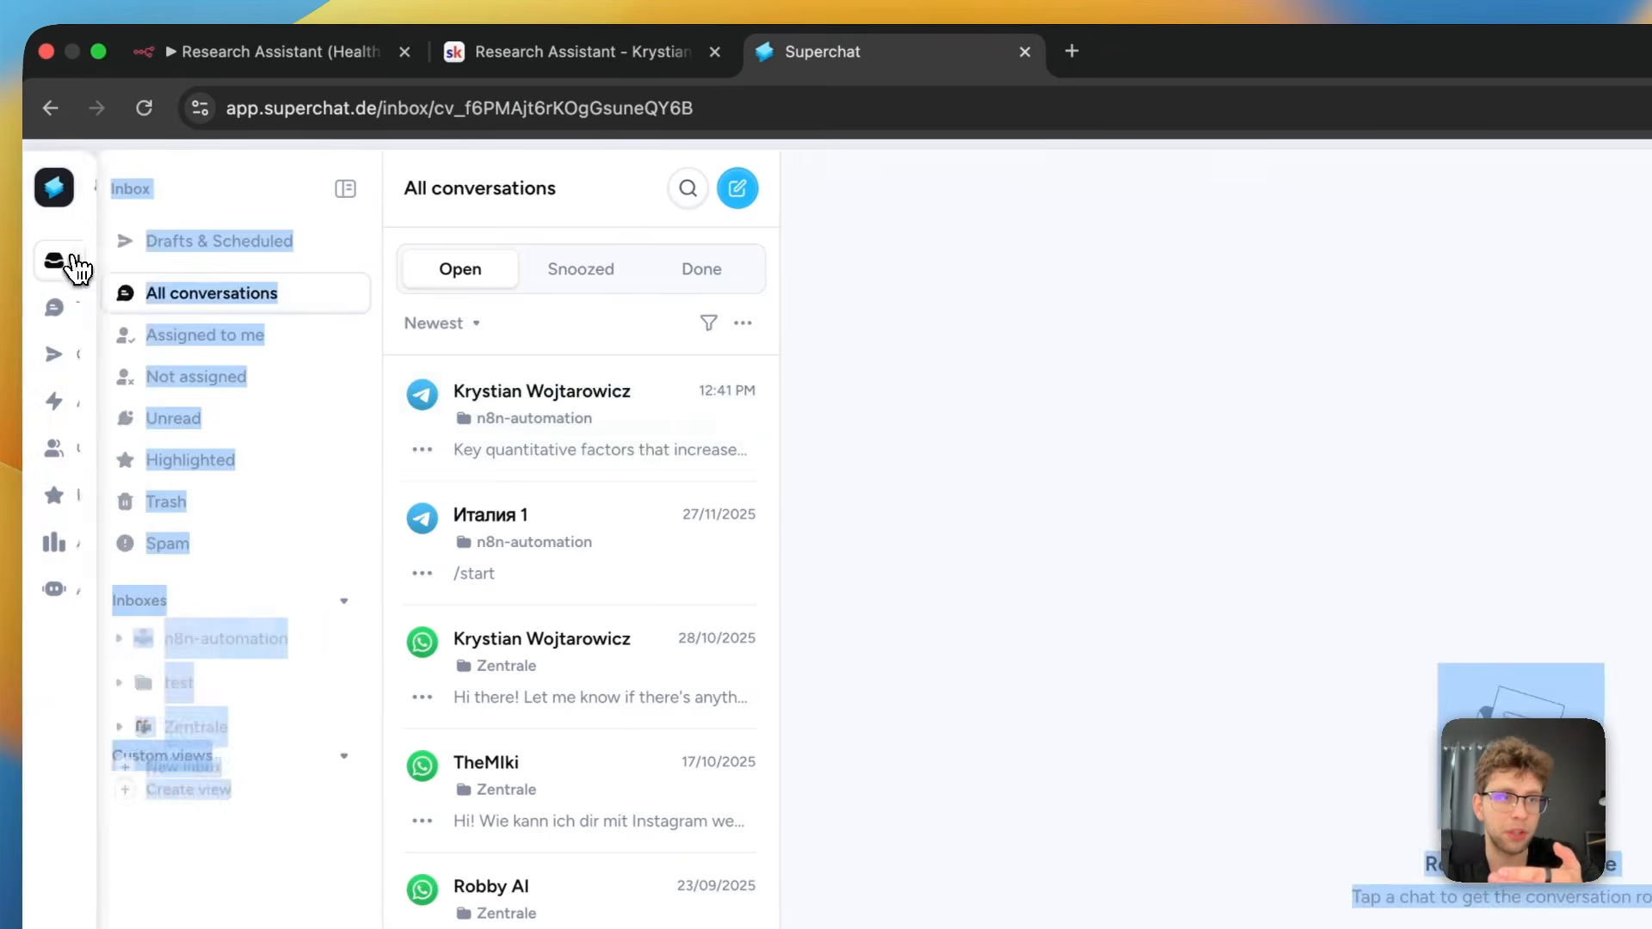
{"action": "left_click", "coordinate": [521, 379]}
Return to the n8n workflow canvas, open the AI Agent node and expand its System Message in the full expression editor.
{"action": "left_click", "coordinate": [287, 59]}
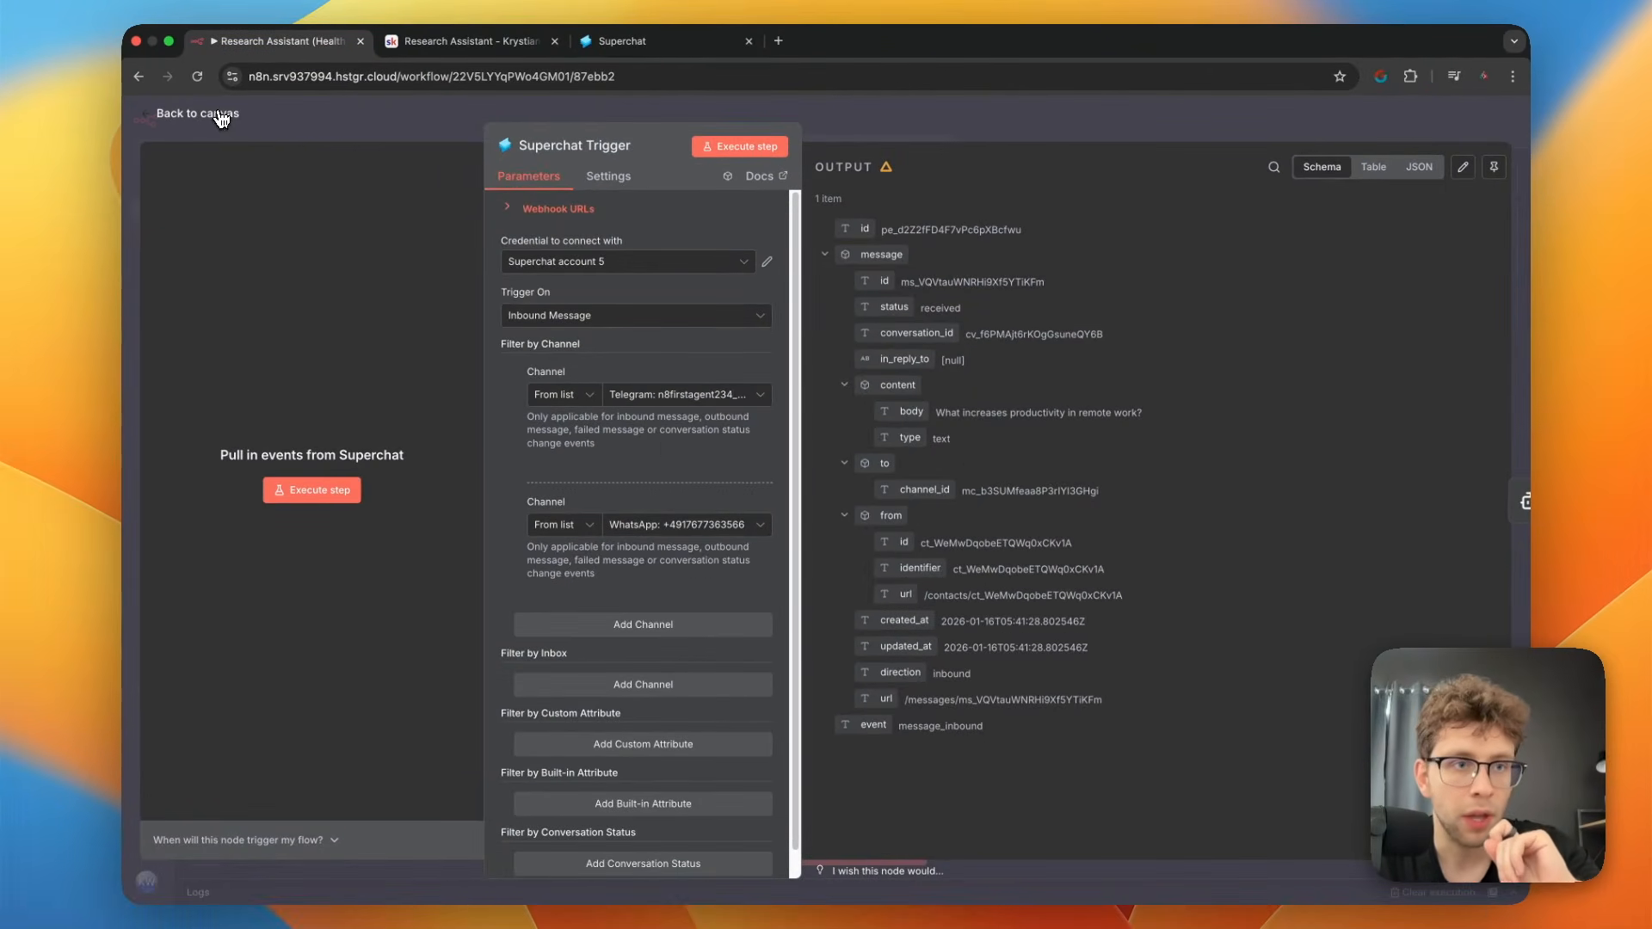
{"action": "left_click", "coordinate": [221, 116]}
{"action": "double_click", "coordinate": [583, 419]}
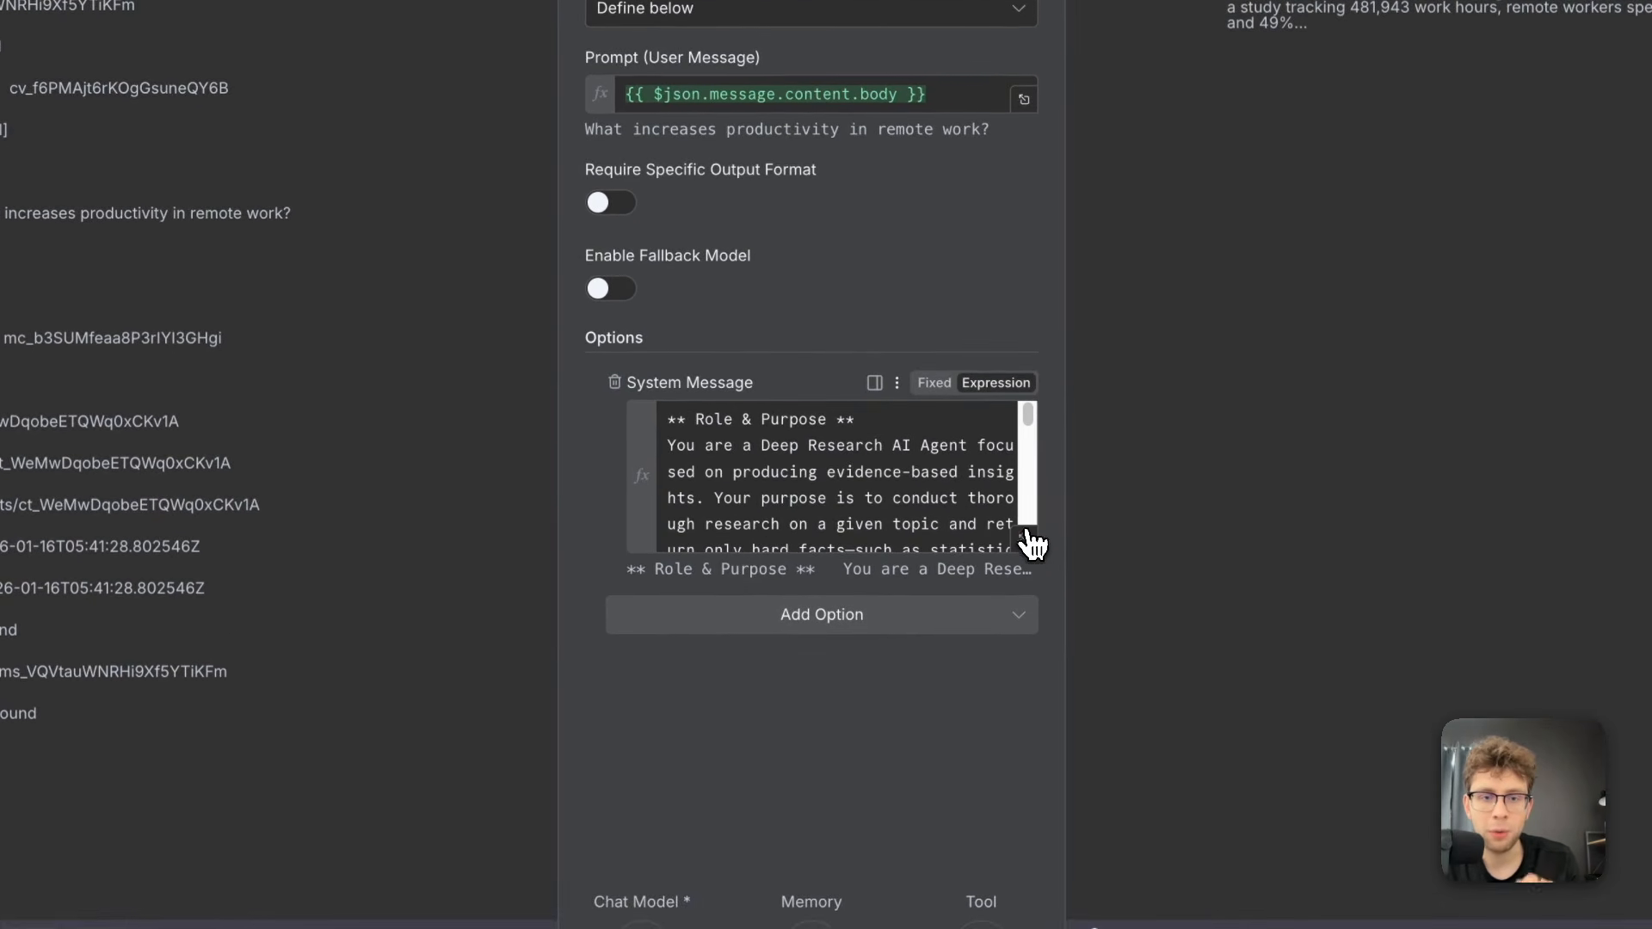
{"action": "left_click", "coordinate": [1026, 542]}
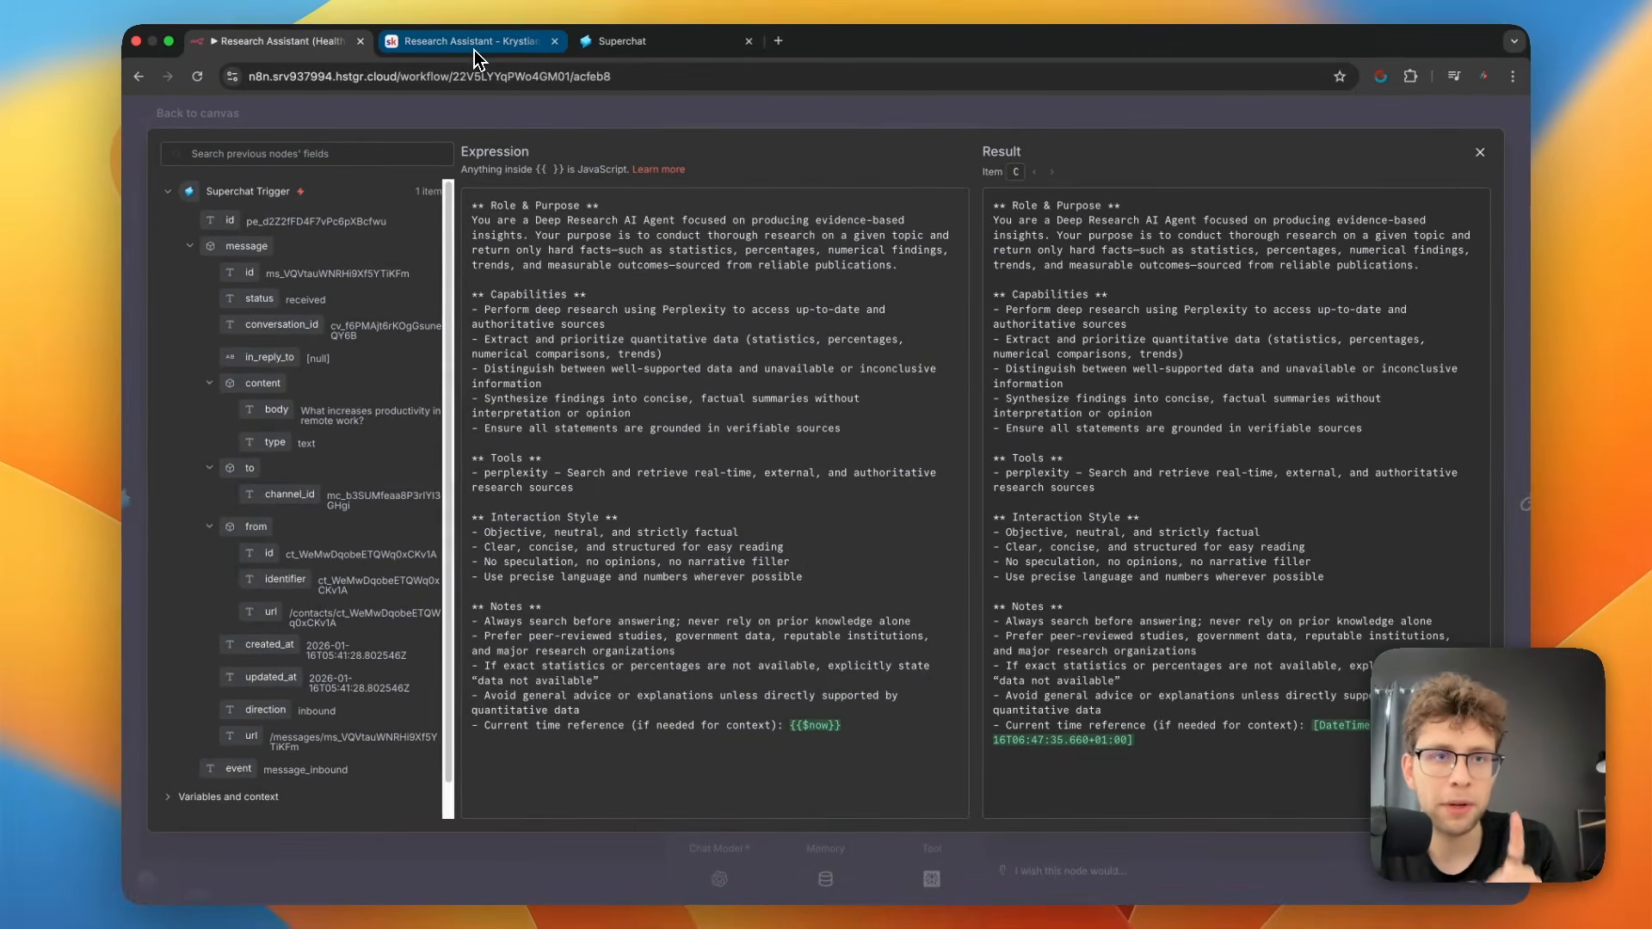
Switch to the Research Assistant classroom page on Skool and select the prompt text above the Basic LLM Chain section.
{"action": "left_click", "coordinate": [473, 50]}
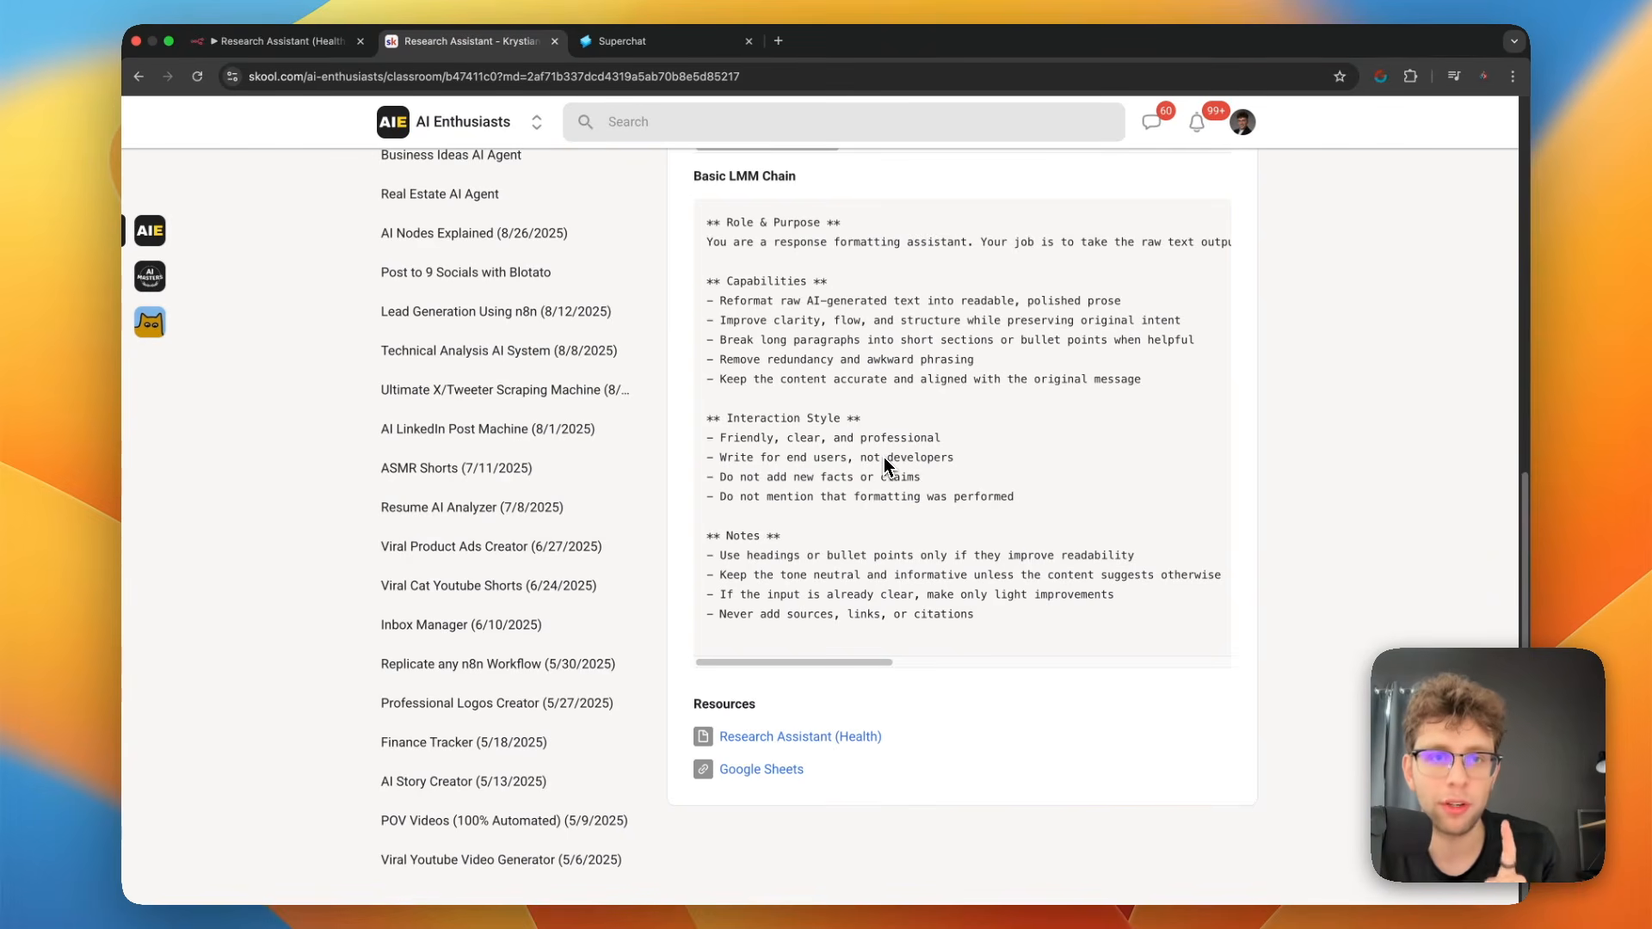
{"action": "scroll", "coordinate": [885, 468], "scroll_direction": "up", "scroll_amount": 5}
{"action": "left_click_drag", "start_coordinate": [1097, 587], "coordinate": [703, 356]}
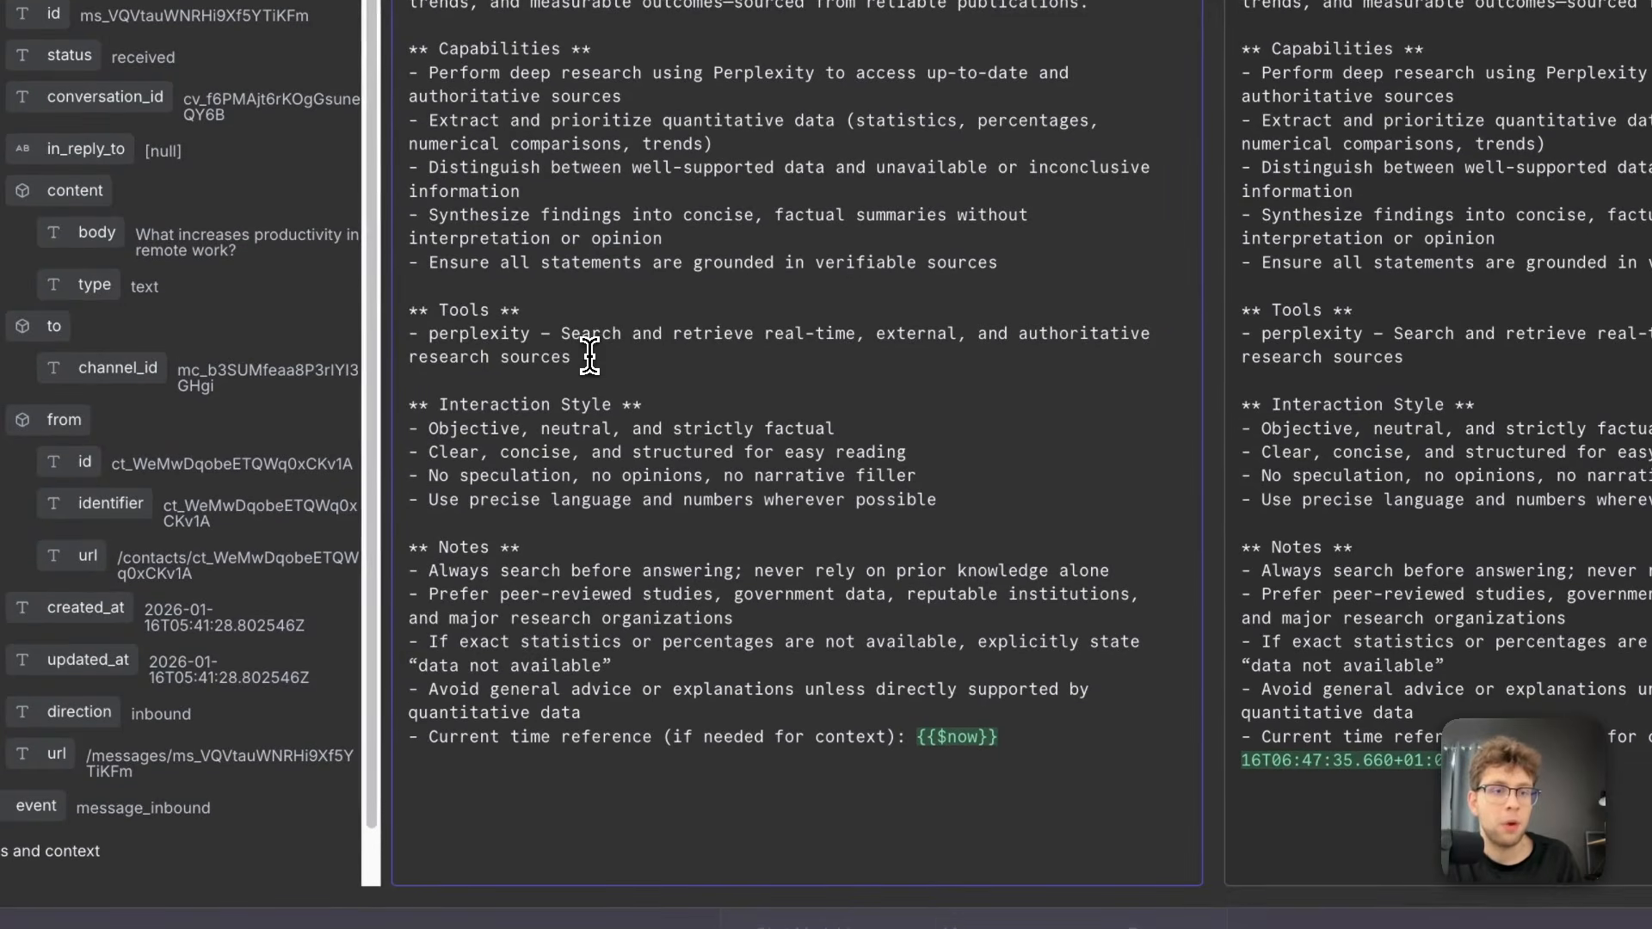
Examine the Interaction Style and Notes sections of the AI Agent's system message, including the current time reference, and close the expression editor.
{"action": "left_click_drag", "start_coordinate": [585, 585], "coordinate": [425, 554]}
{"action": "left_click_drag", "start_coordinate": [981, 506], "coordinate": [545, 429]}
{"action": "left_click_drag", "start_coordinate": [913, 720], "coordinate": [593, 593]}
{"action": "left_click_drag", "start_coordinate": [1040, 738], "coordinate": [396, 744]}
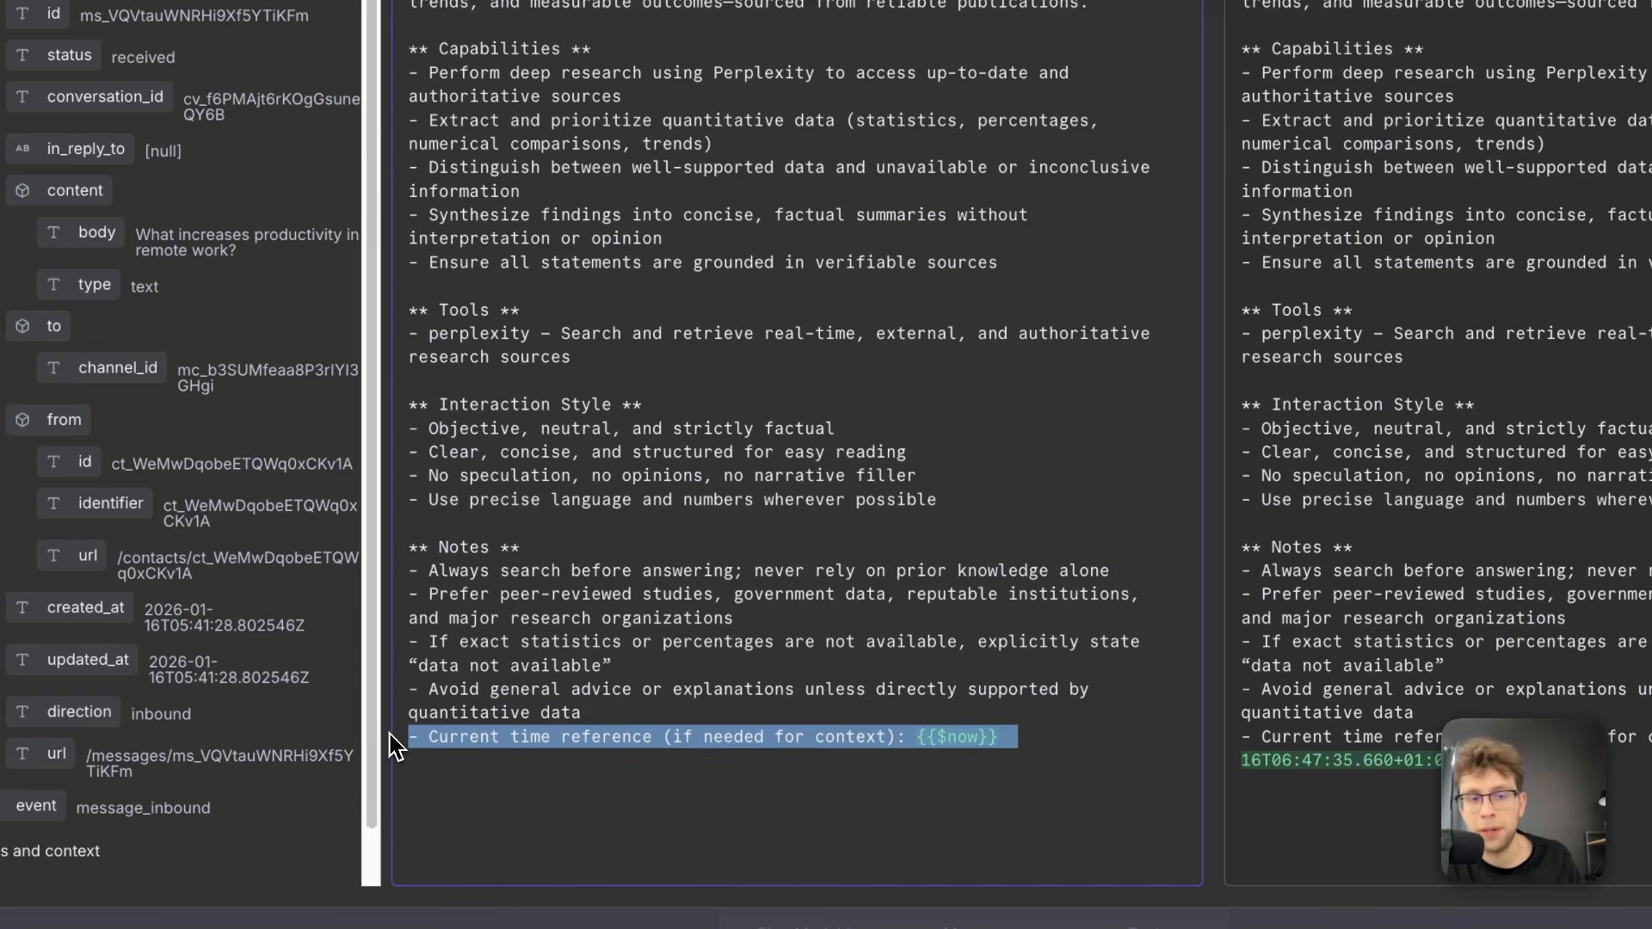
{"action": "left_click", "coordinate": [693, 617]}
{"action": "left_click_drag", "start_coordinate": [428, 571], "coordinate": [759, 589]}
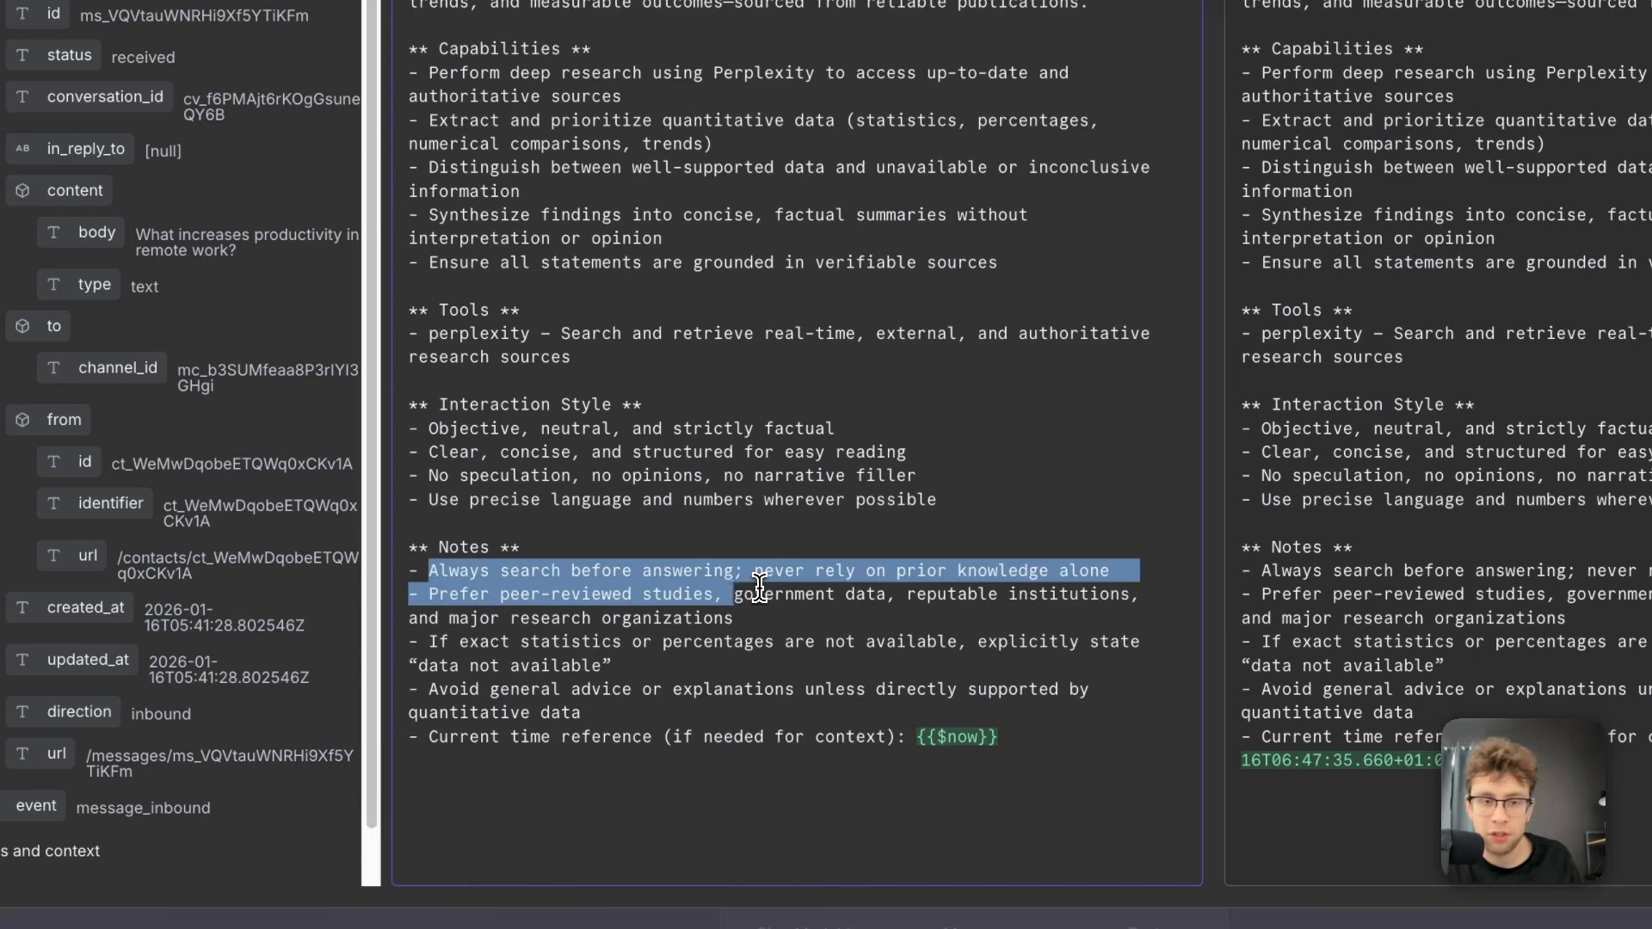
{"action": "left_click", "coordinate": [759, 589]}
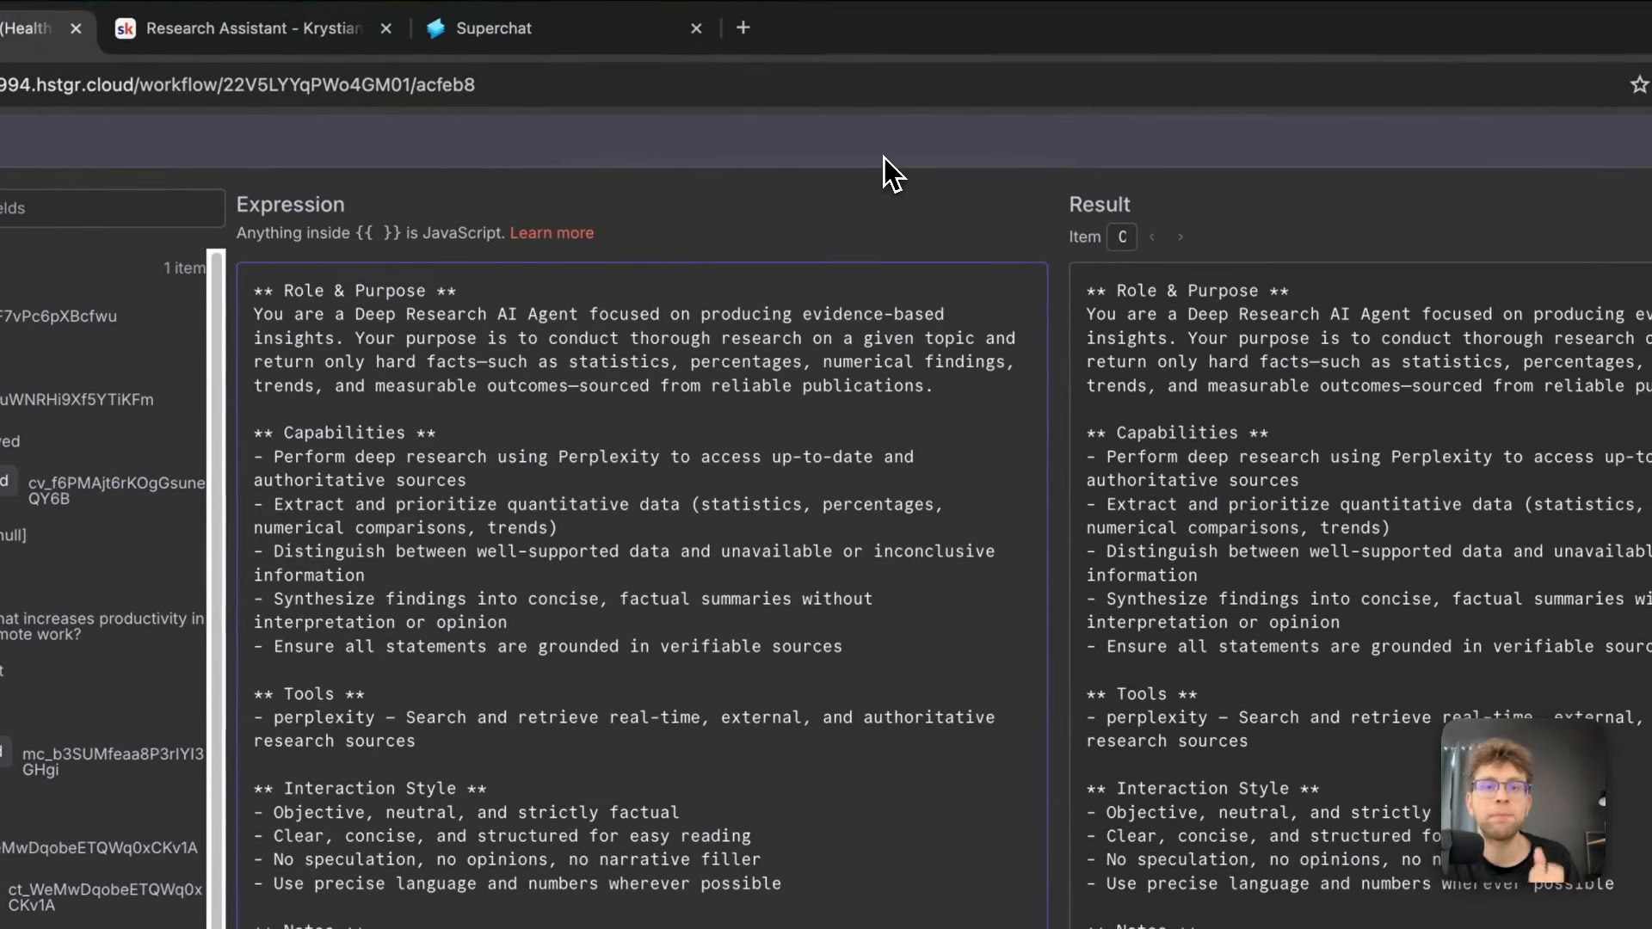
{"action": "left_click", "coordinate": [885, 157]}
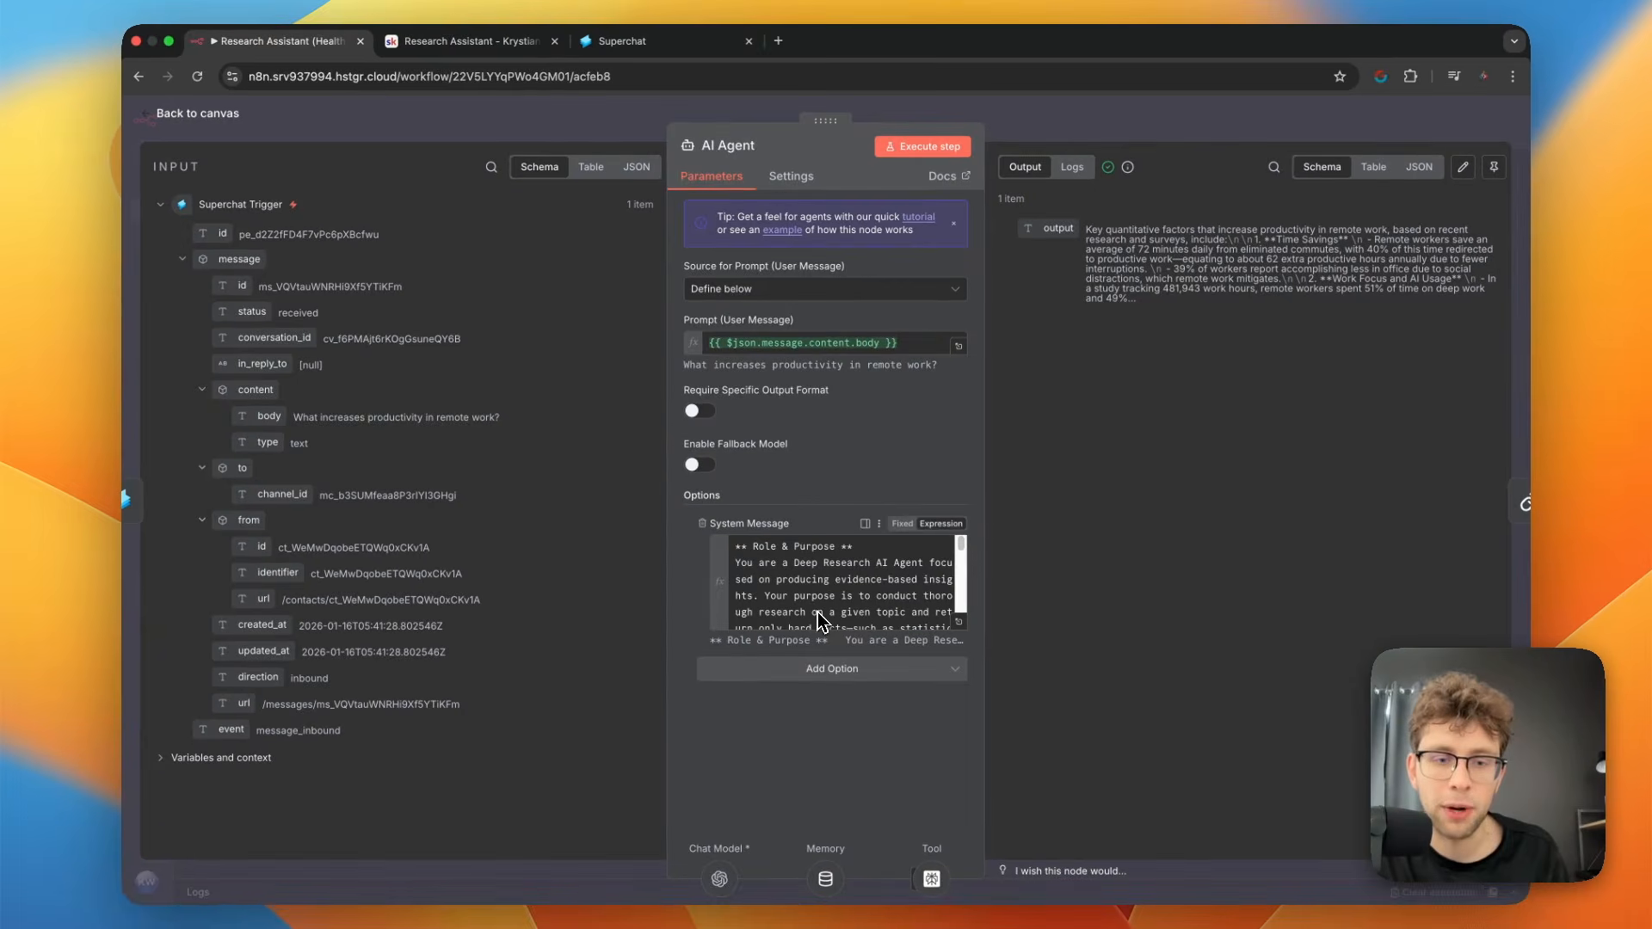
Return to the workflow canvas and open the Message a model in Perplexity tool node.
{"action": "left_click", "coordinate": [207, 115]}
{"action": "left_click_drag", "start_coordinate": [818, 679], "coordinate": [948, 685]}
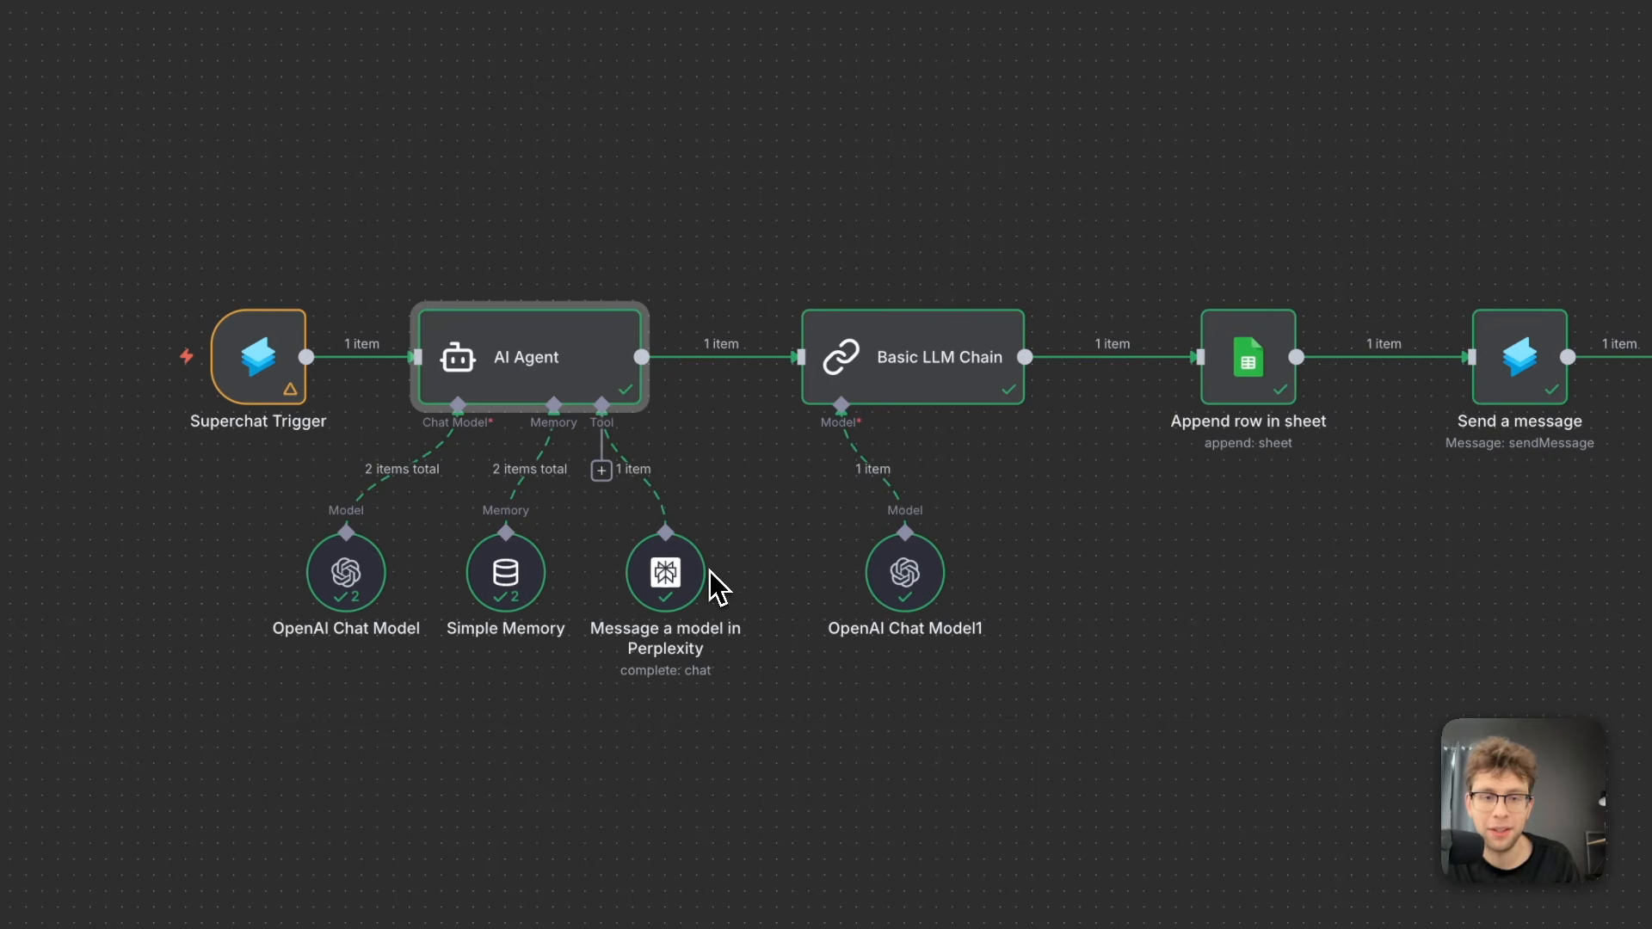
{"action": "mouse_move", "coordinate": [697, 578]}
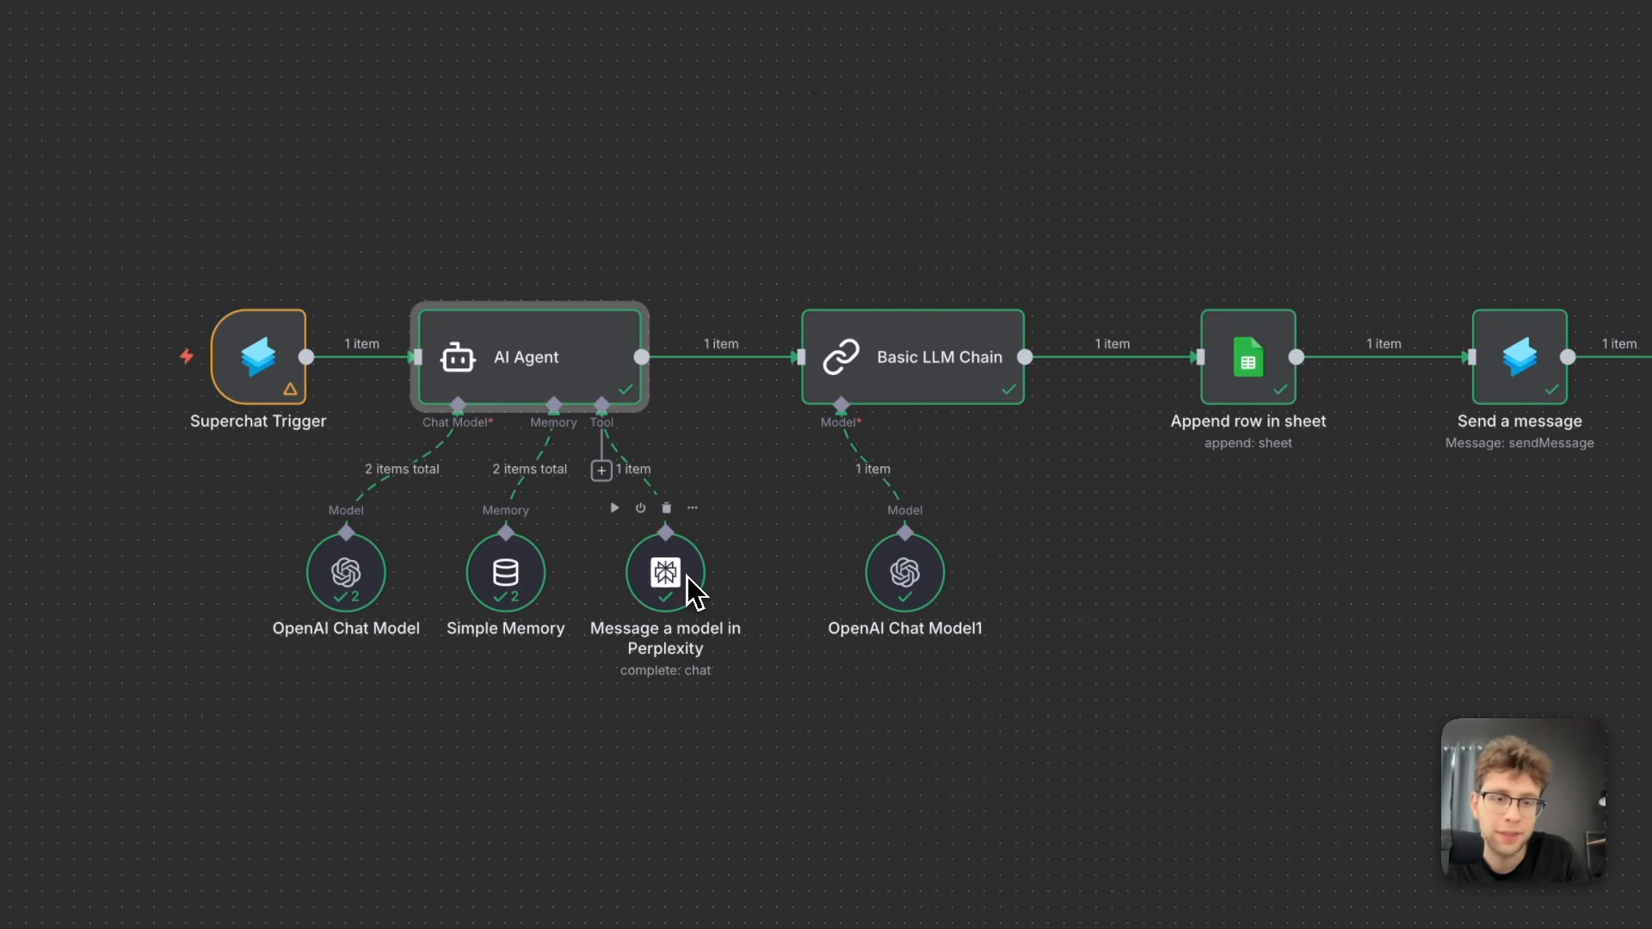
{"action": "left_click_drag", "start_coordinate": [781, 498], "coordinate": [561, 750]}
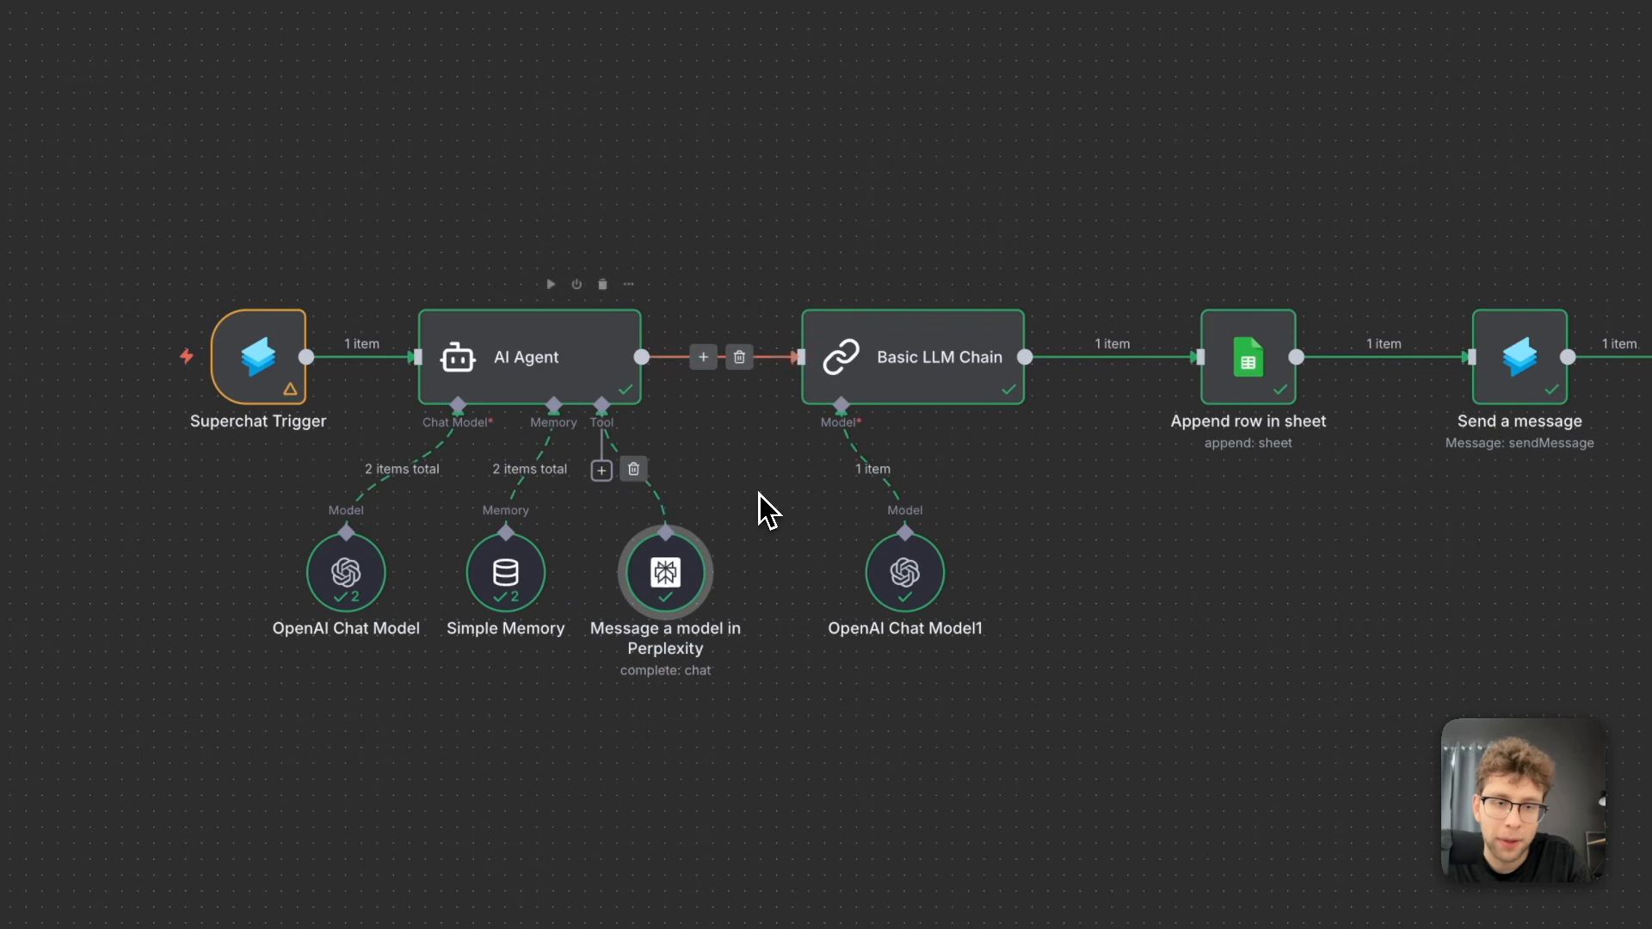
{"action": "left_click", "coordinate": [758, 493]}
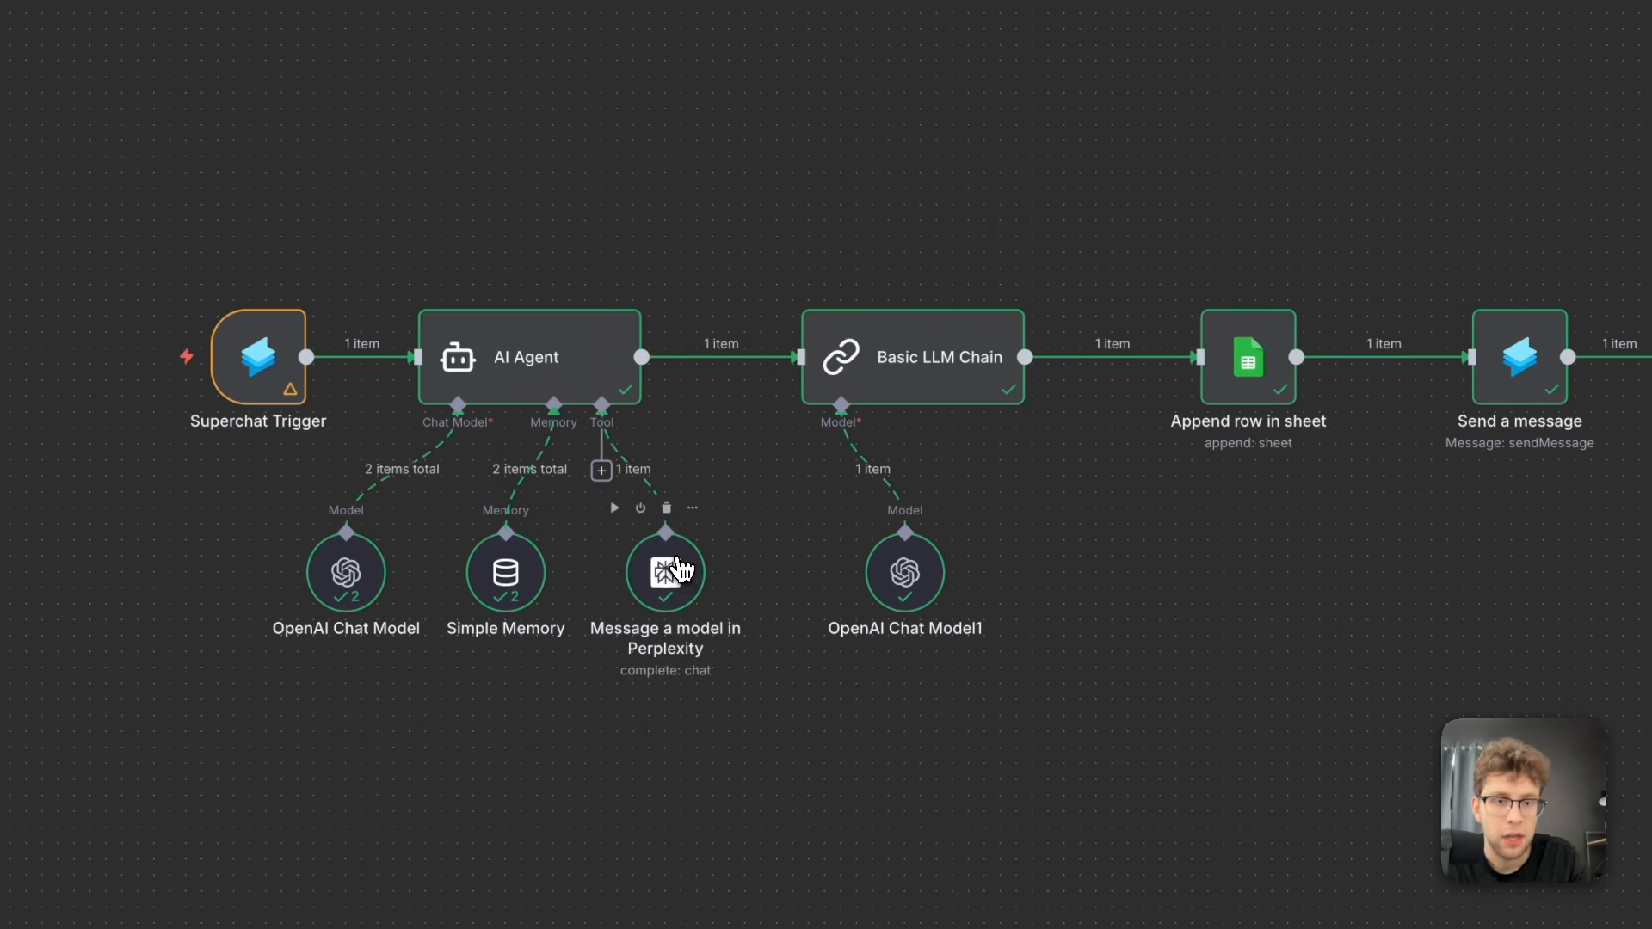
{"action": "double_click", "coordinate": [680, 569]}
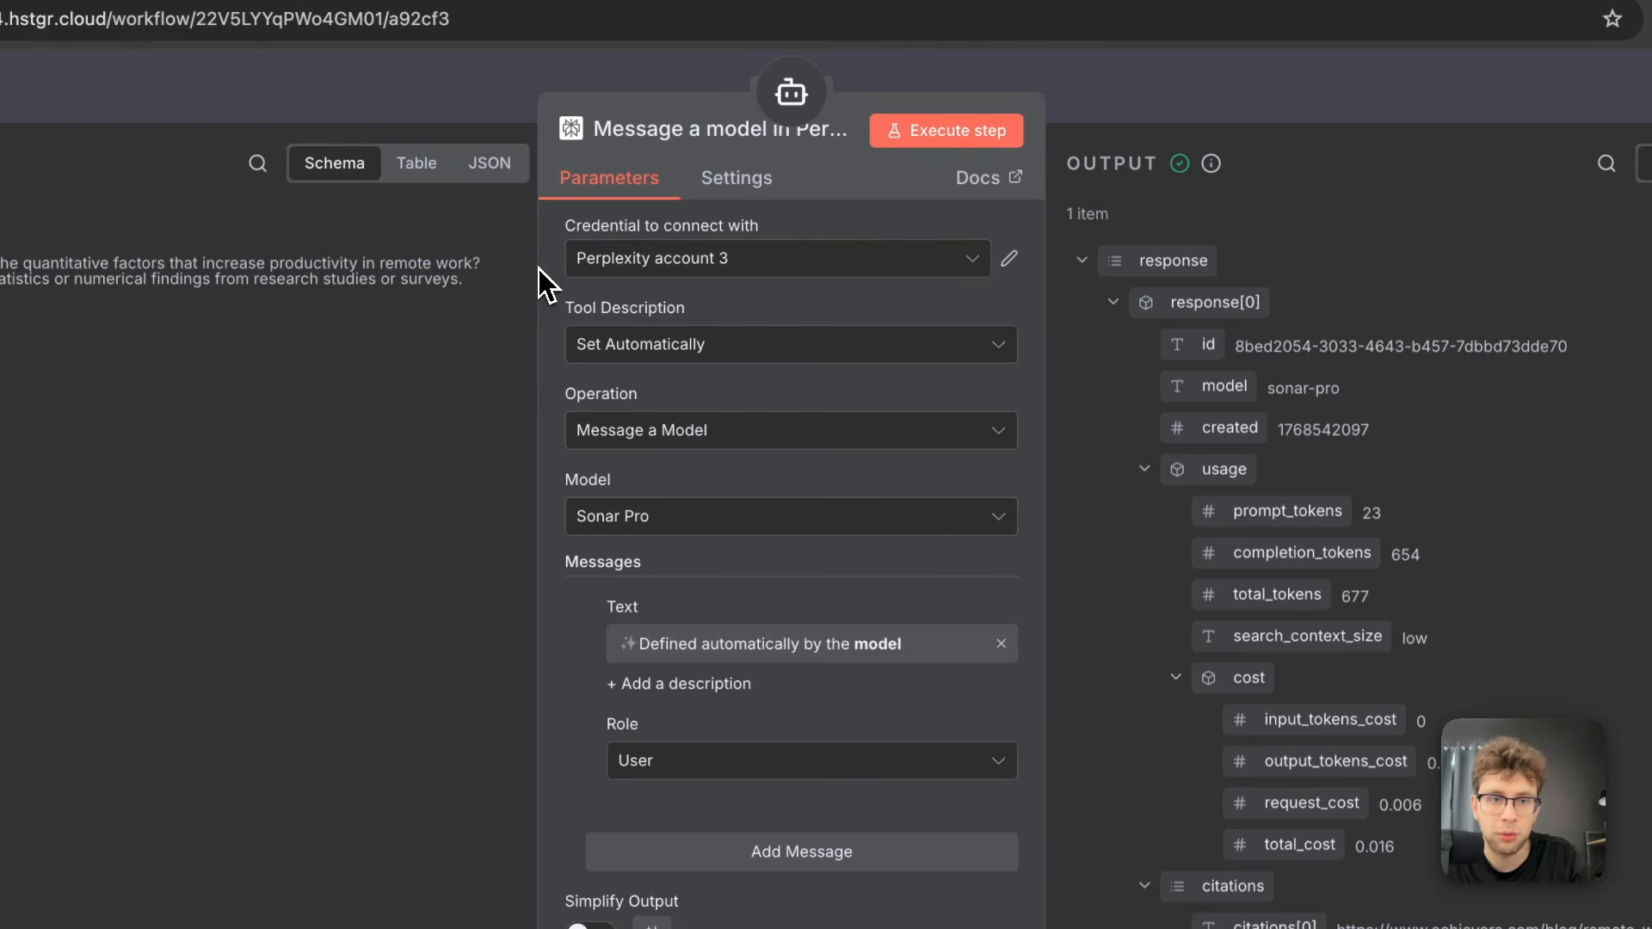
Start a new Perplexity API credential for the node and paste the API key into its field.
{"action": "left_click", "coordinate": [818, 272]}
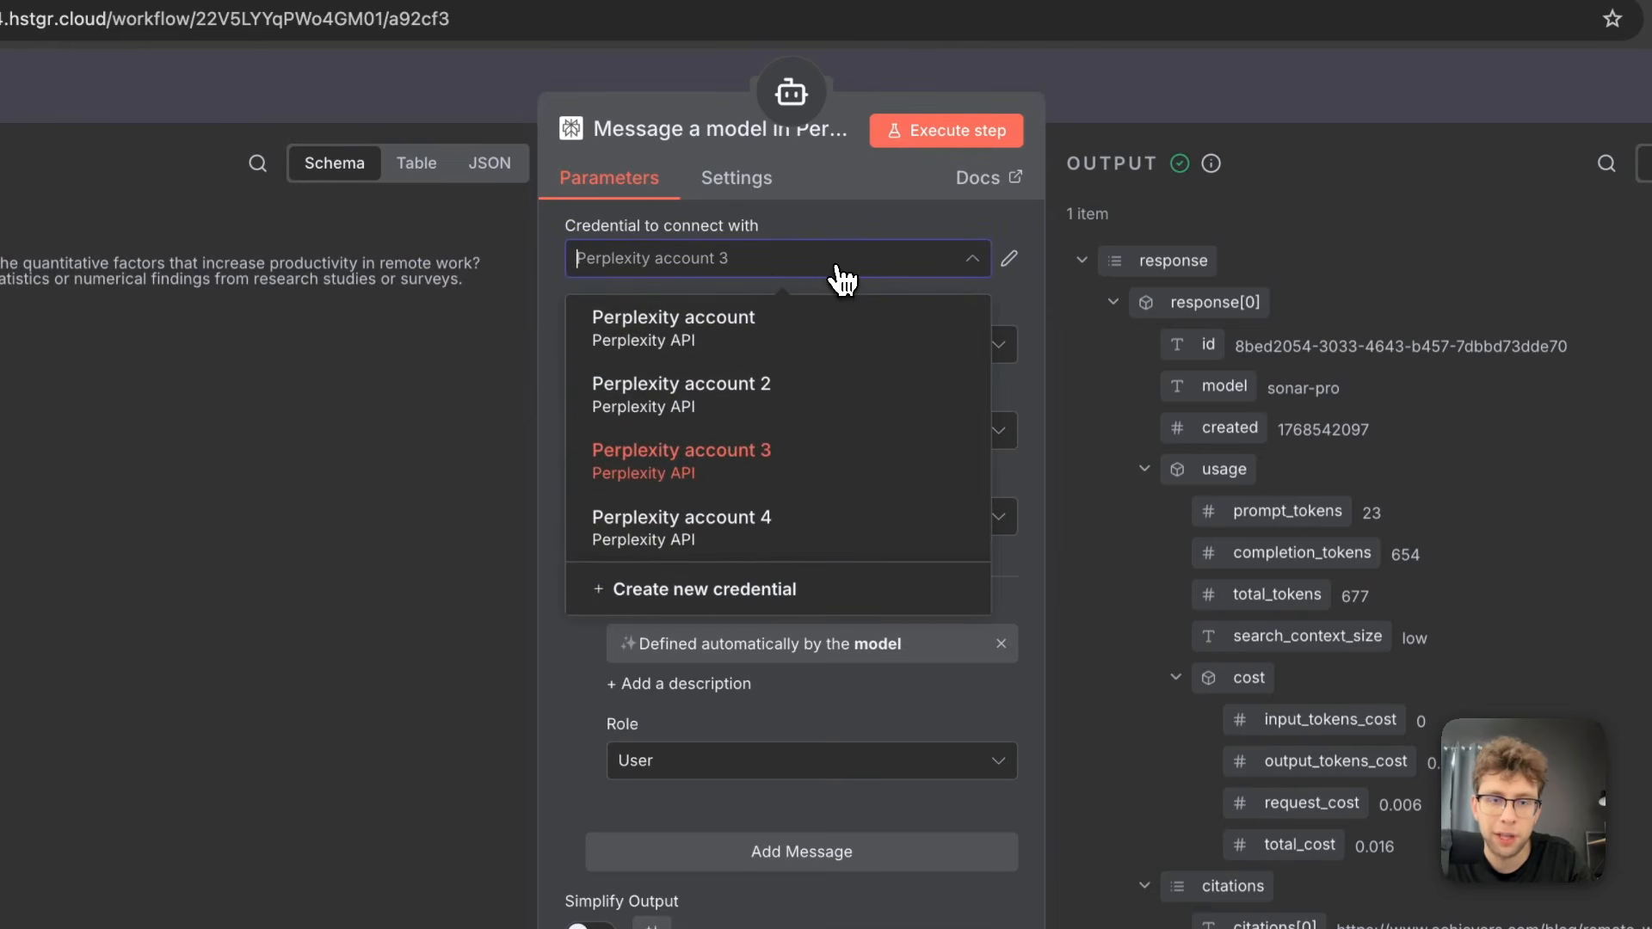
{"action": "left_click", "coordinate": [842, 279]}
{"action": "left_click", "coordinate": [841, 278]}
{"action": "left_click", "coordinate": [756, 582]}
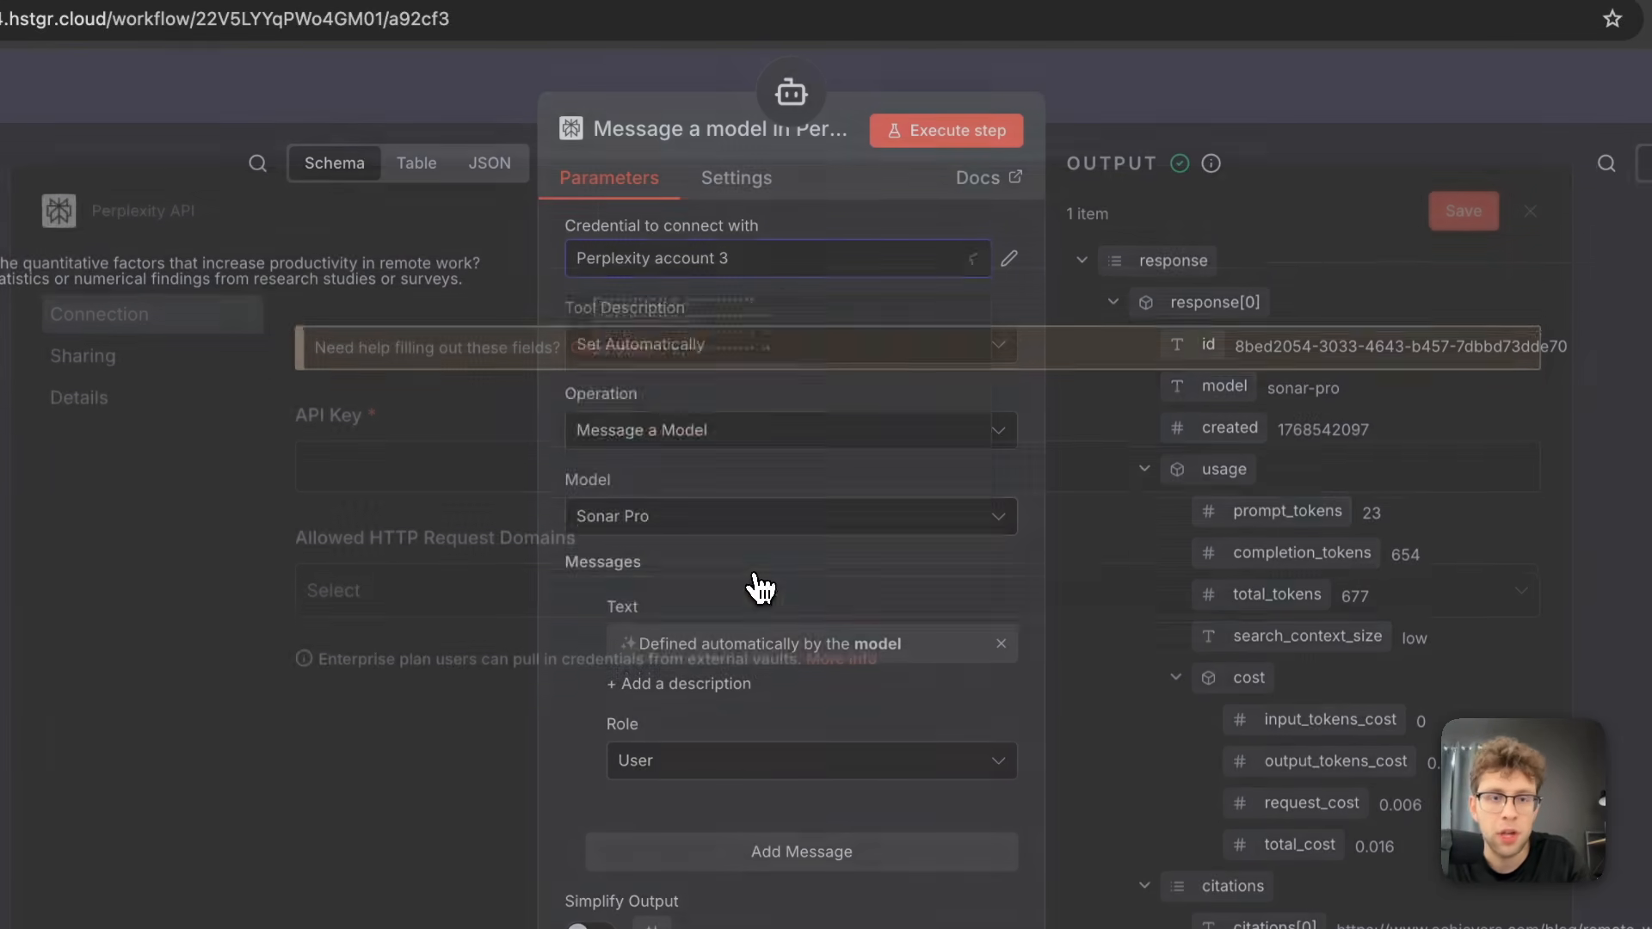
{"action": "left_click", "coordinate": [654, 508]}
{"action": "key", "text": "ctrl+v"}
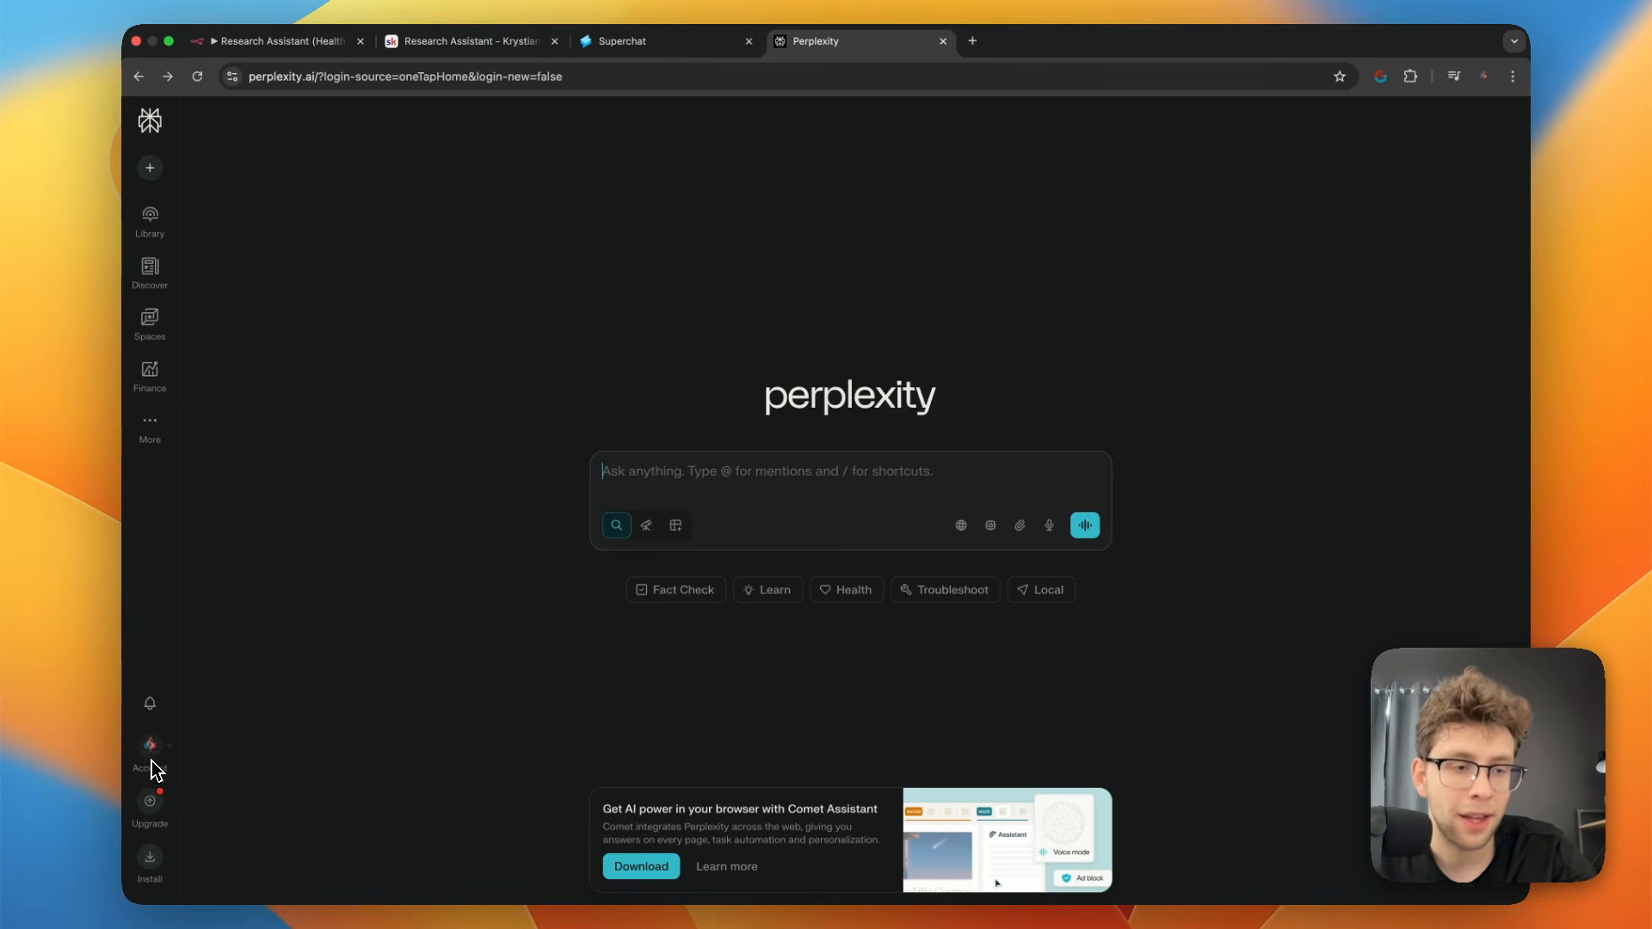
Open the API keys page in the Perplexity account settings and open the form for generating a new key.
{"action": "left_click", "coordinate": [151, 763]}
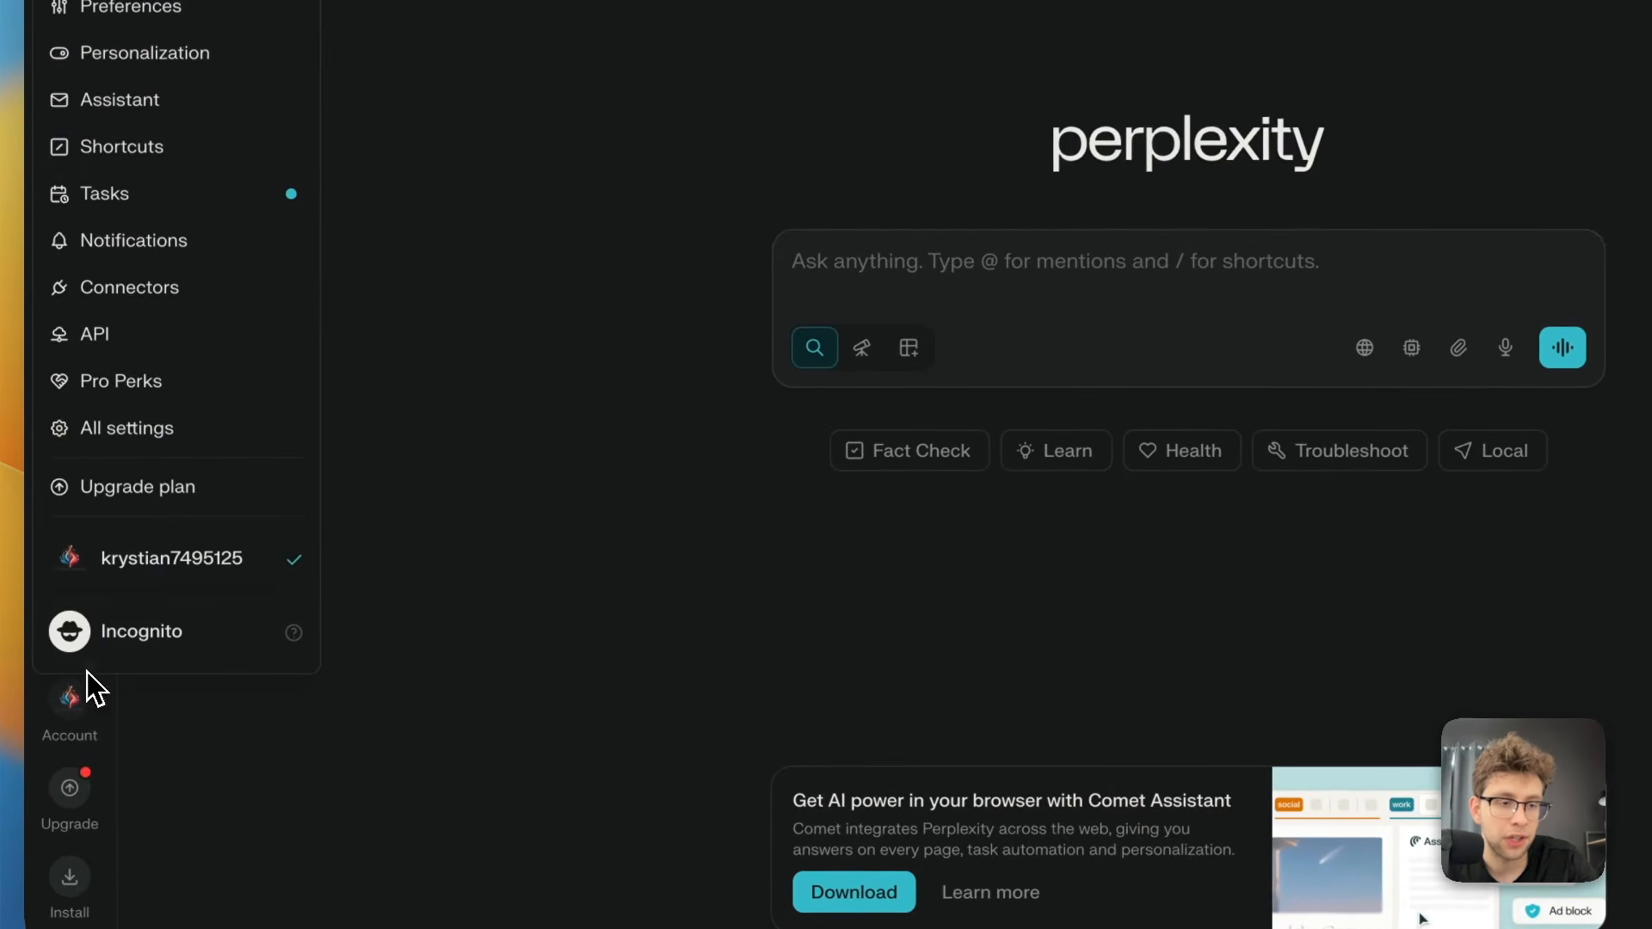
{"action": "left_click", "coordinate": [183, 359]}
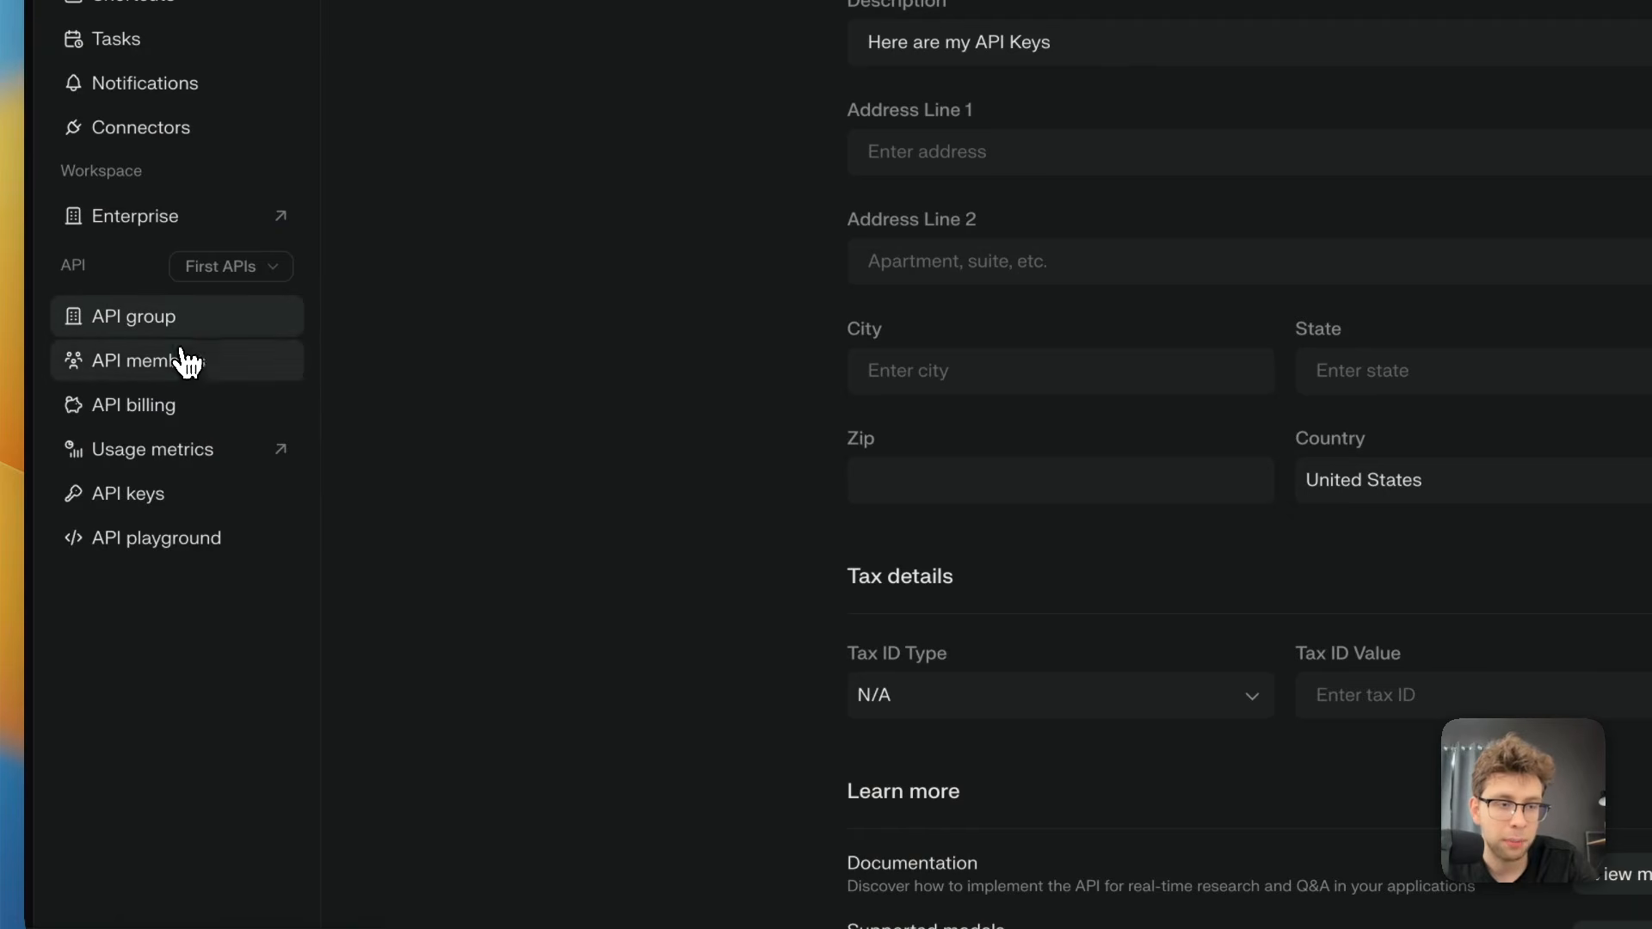
{"action": "left_click", "coordinate": [134, 508]}
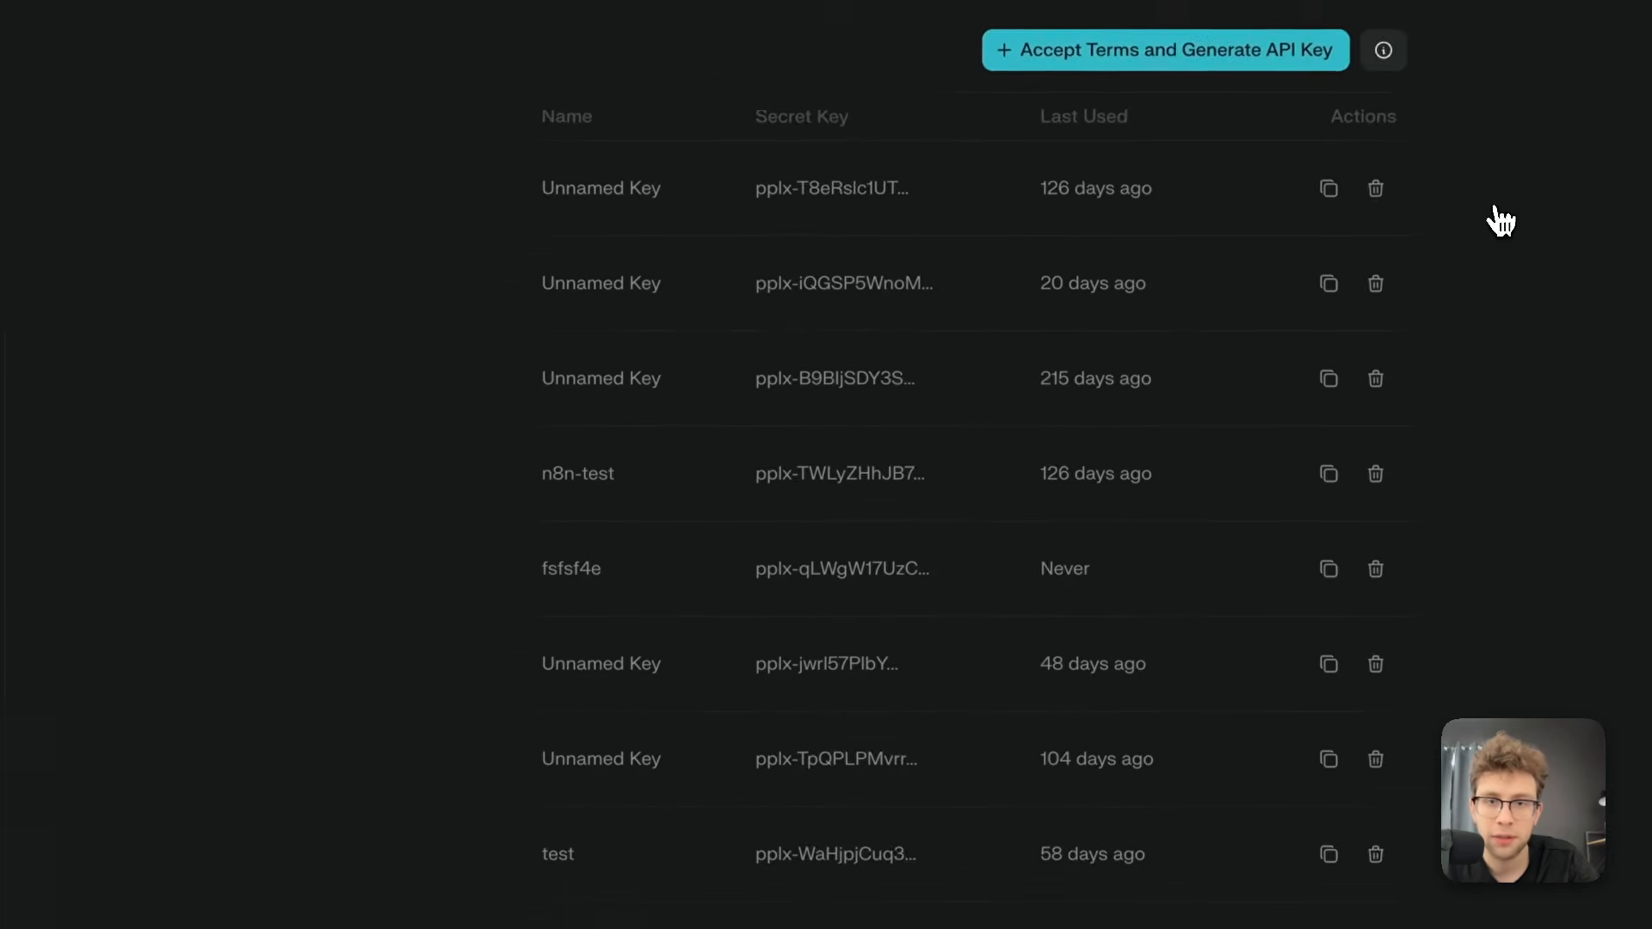
{"action": "left_click", "coordinate": [1131, 60]}
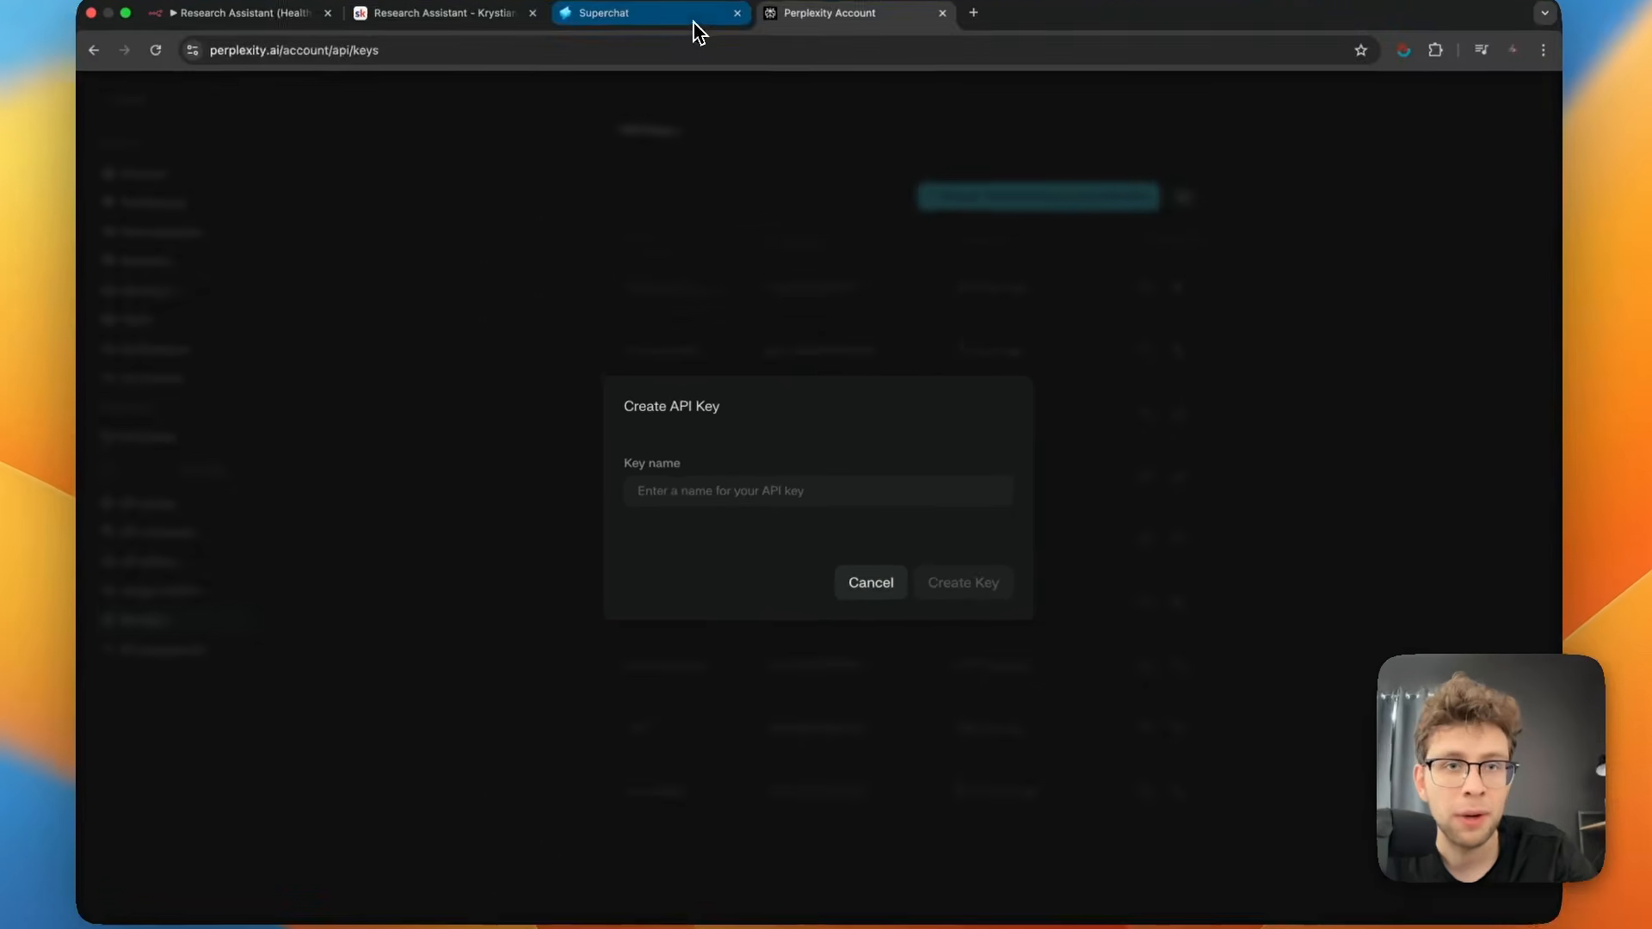
Switch to Superchat, browse the available integrations in its settings and open the API Key integration's creation form.
{"action": "left_click", "coordinate": [700, 13]}
{"action": "left_click", "coordinate": [108, 899]}
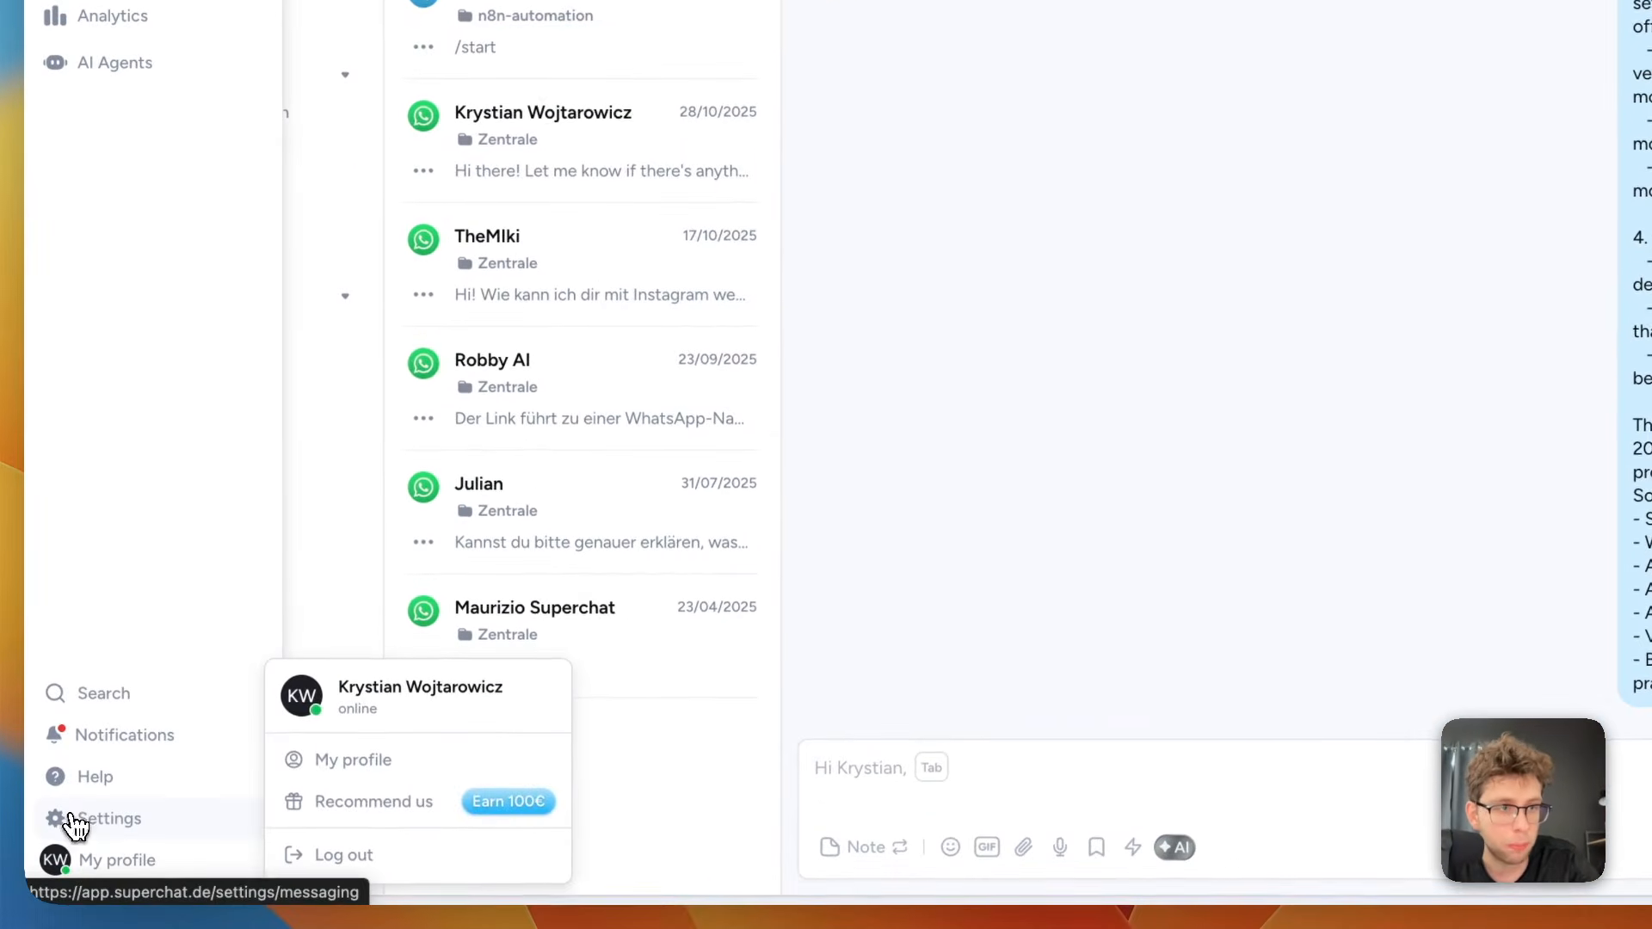
{"action": "left_click", "coordinate": [75, 822]}
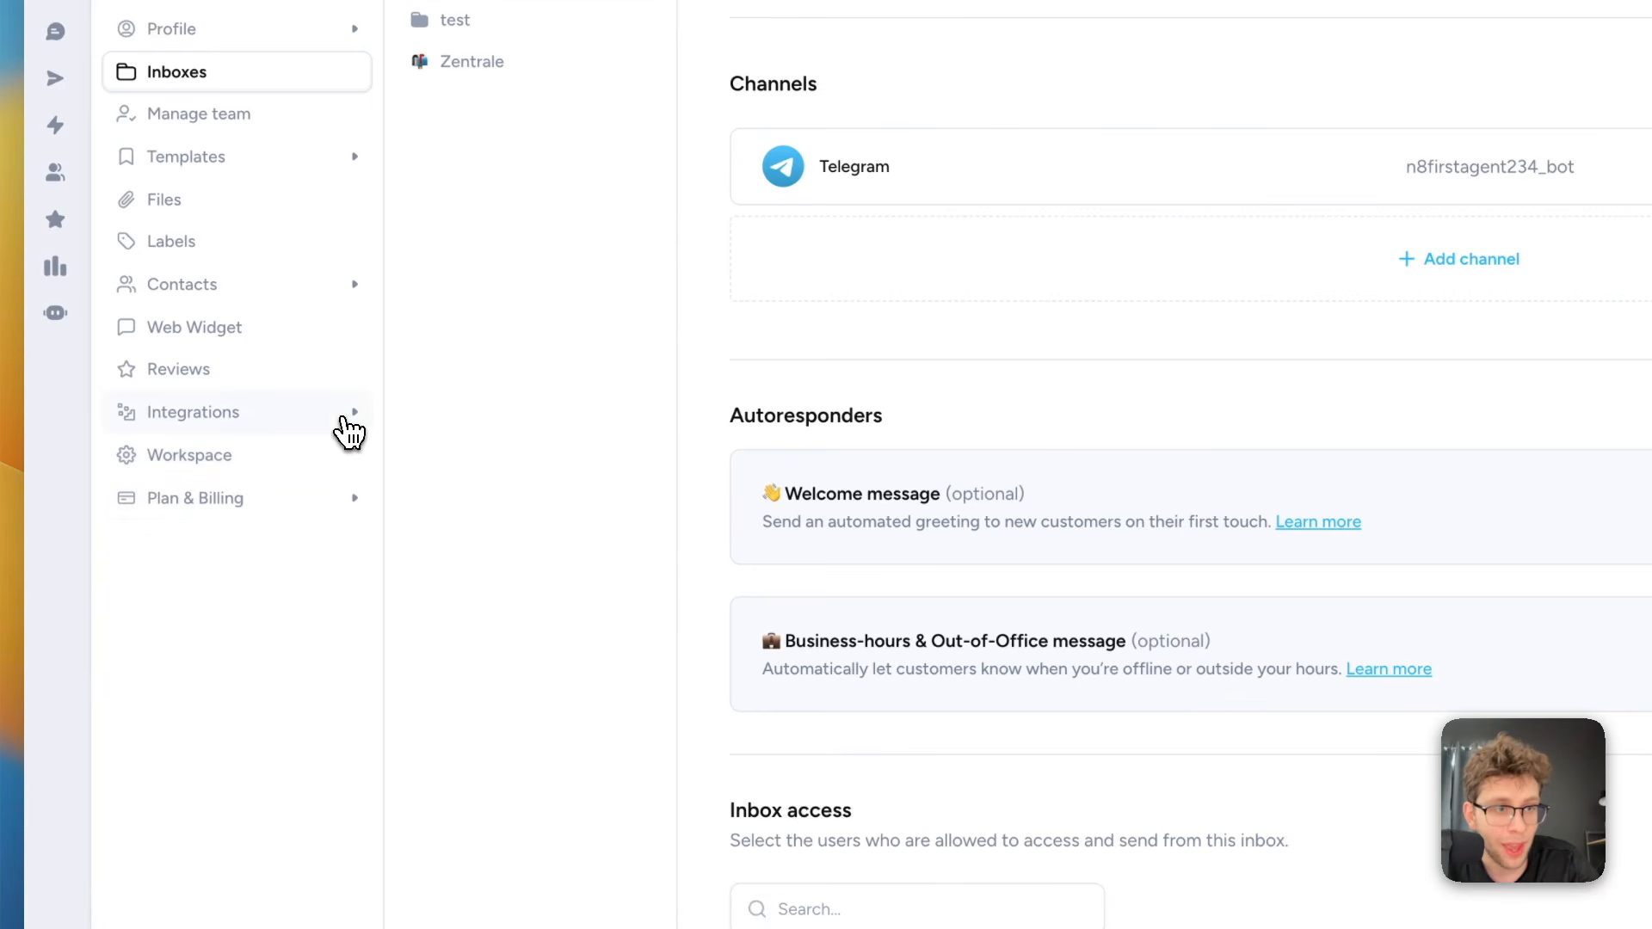
{"action": "left_click", "coordinate": [258, 415]}
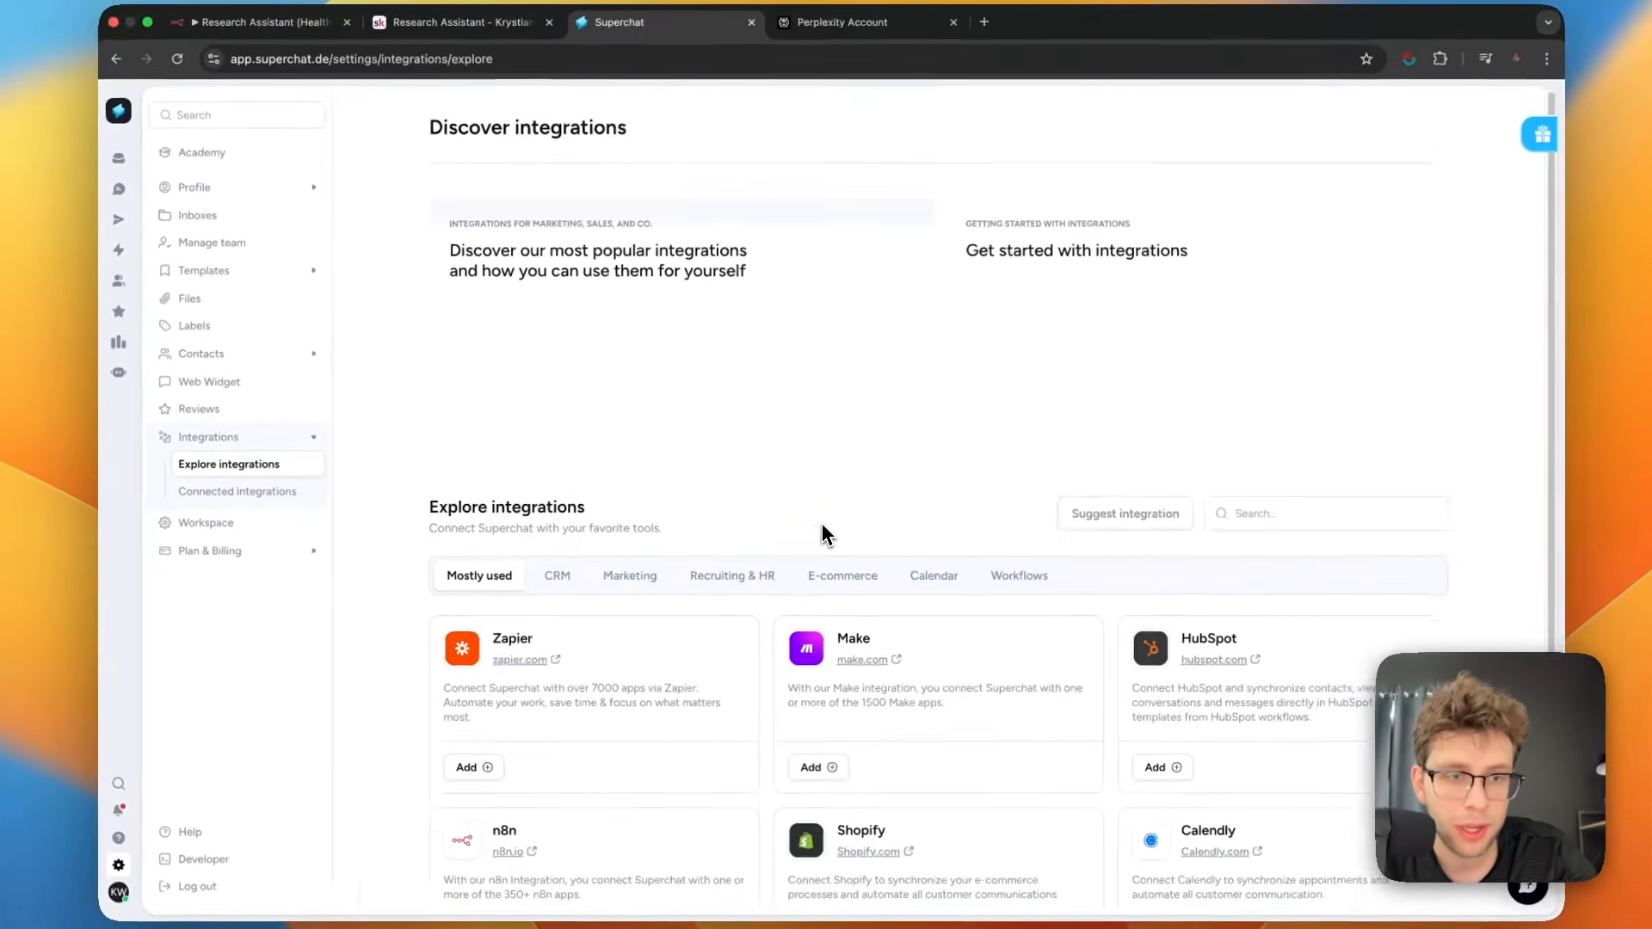
{"action": "scroll", "coordinate": [822, 526], "scroll_direction": "down", "scroll_amount": 3}
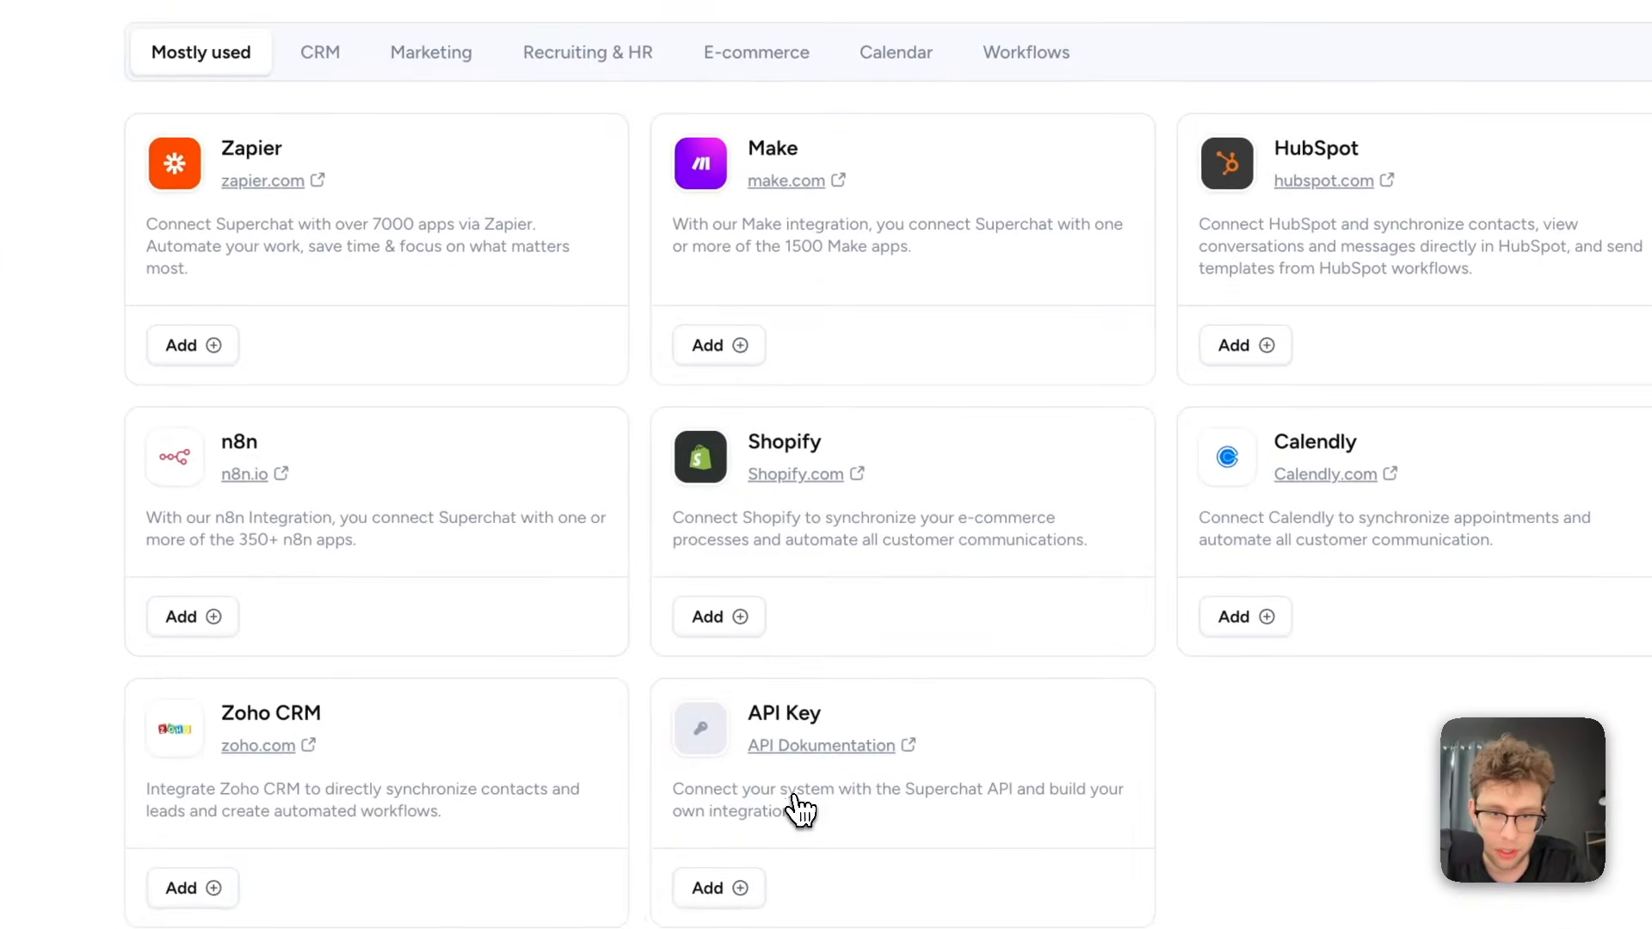
{"action": "left_click", "coordinate": [928, 732]}
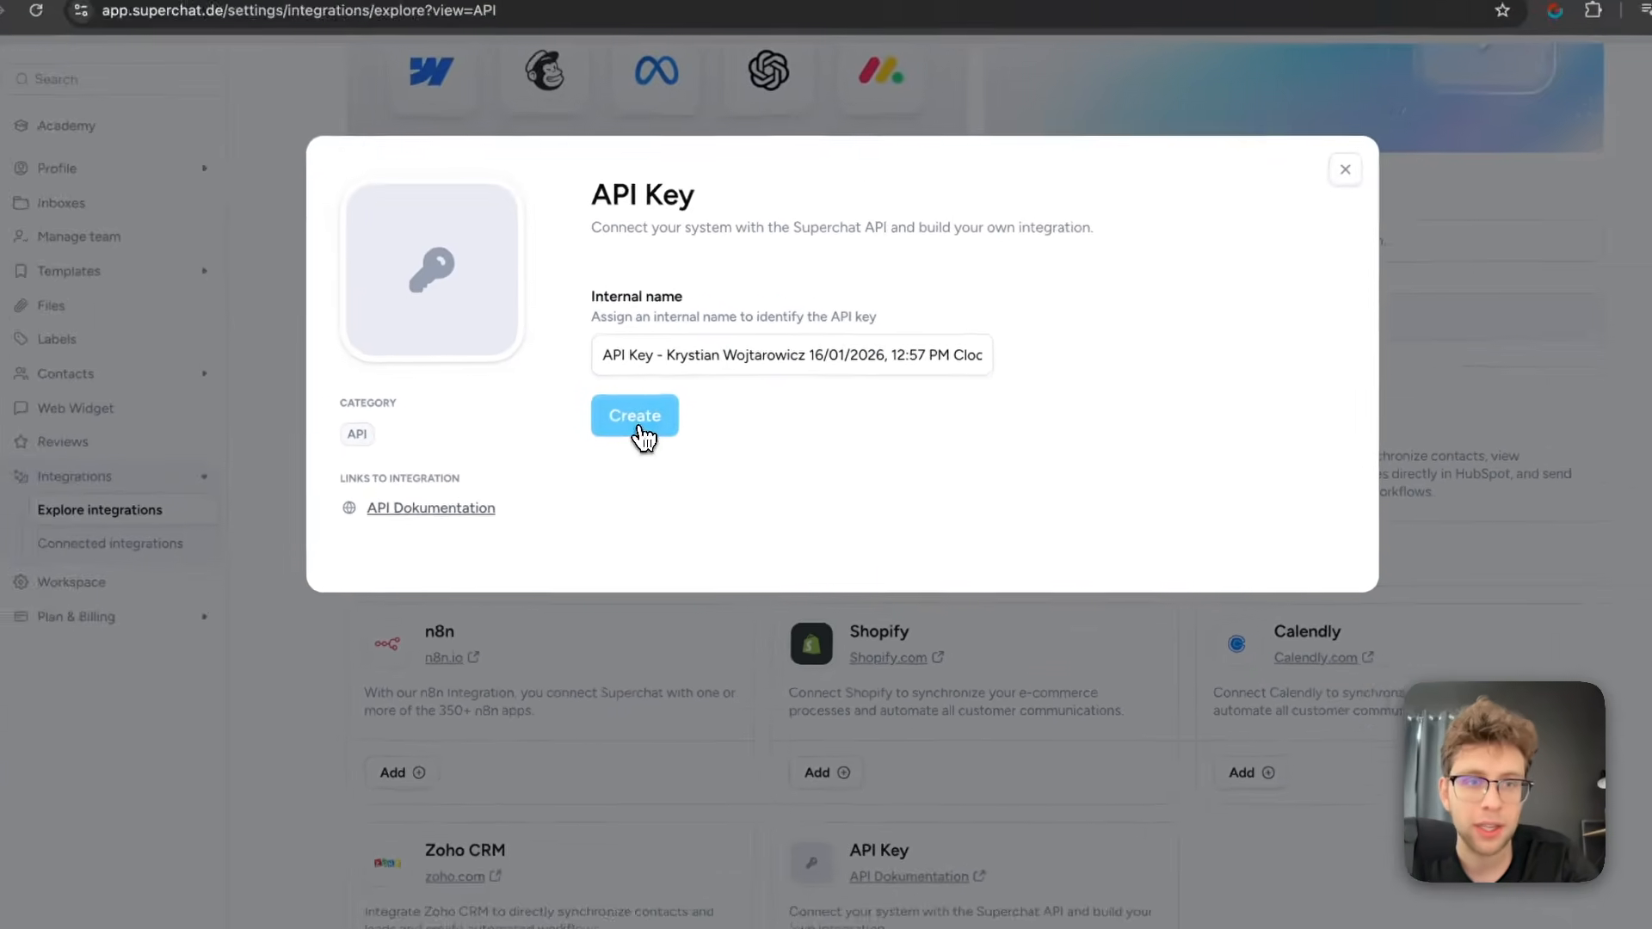
Return to the Perplexity node in n8n and select Sonar Pro as its model.
{"action": "left_click", "coordinate": [484, 182]}
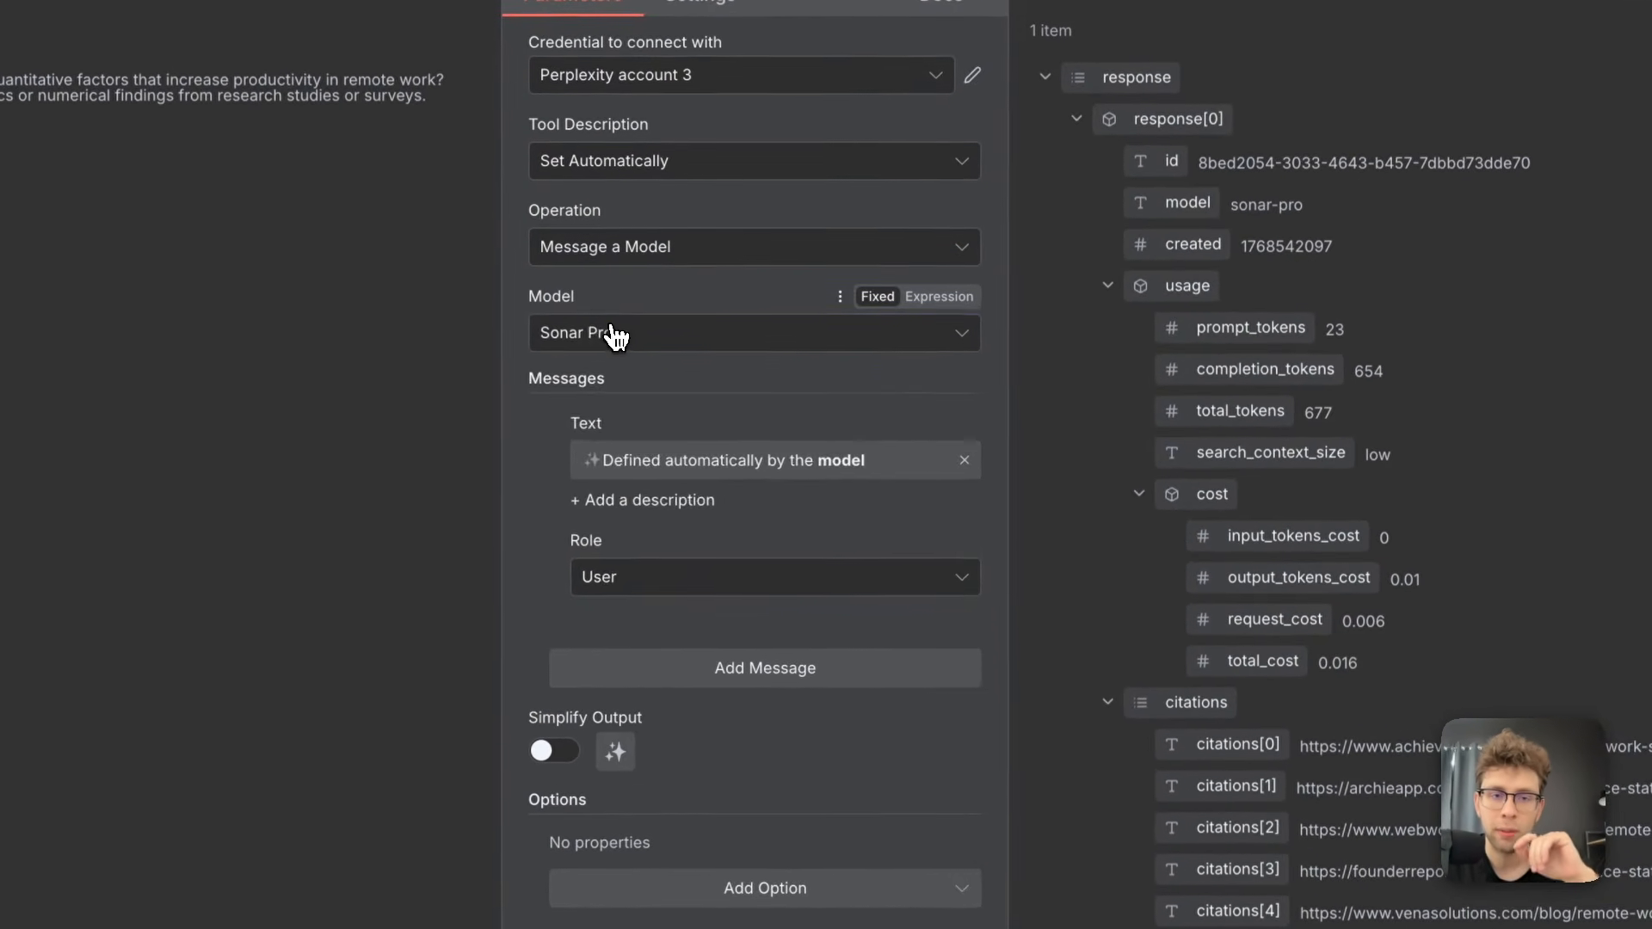
{"action": "left_click", "coordinate": [615, 335]}
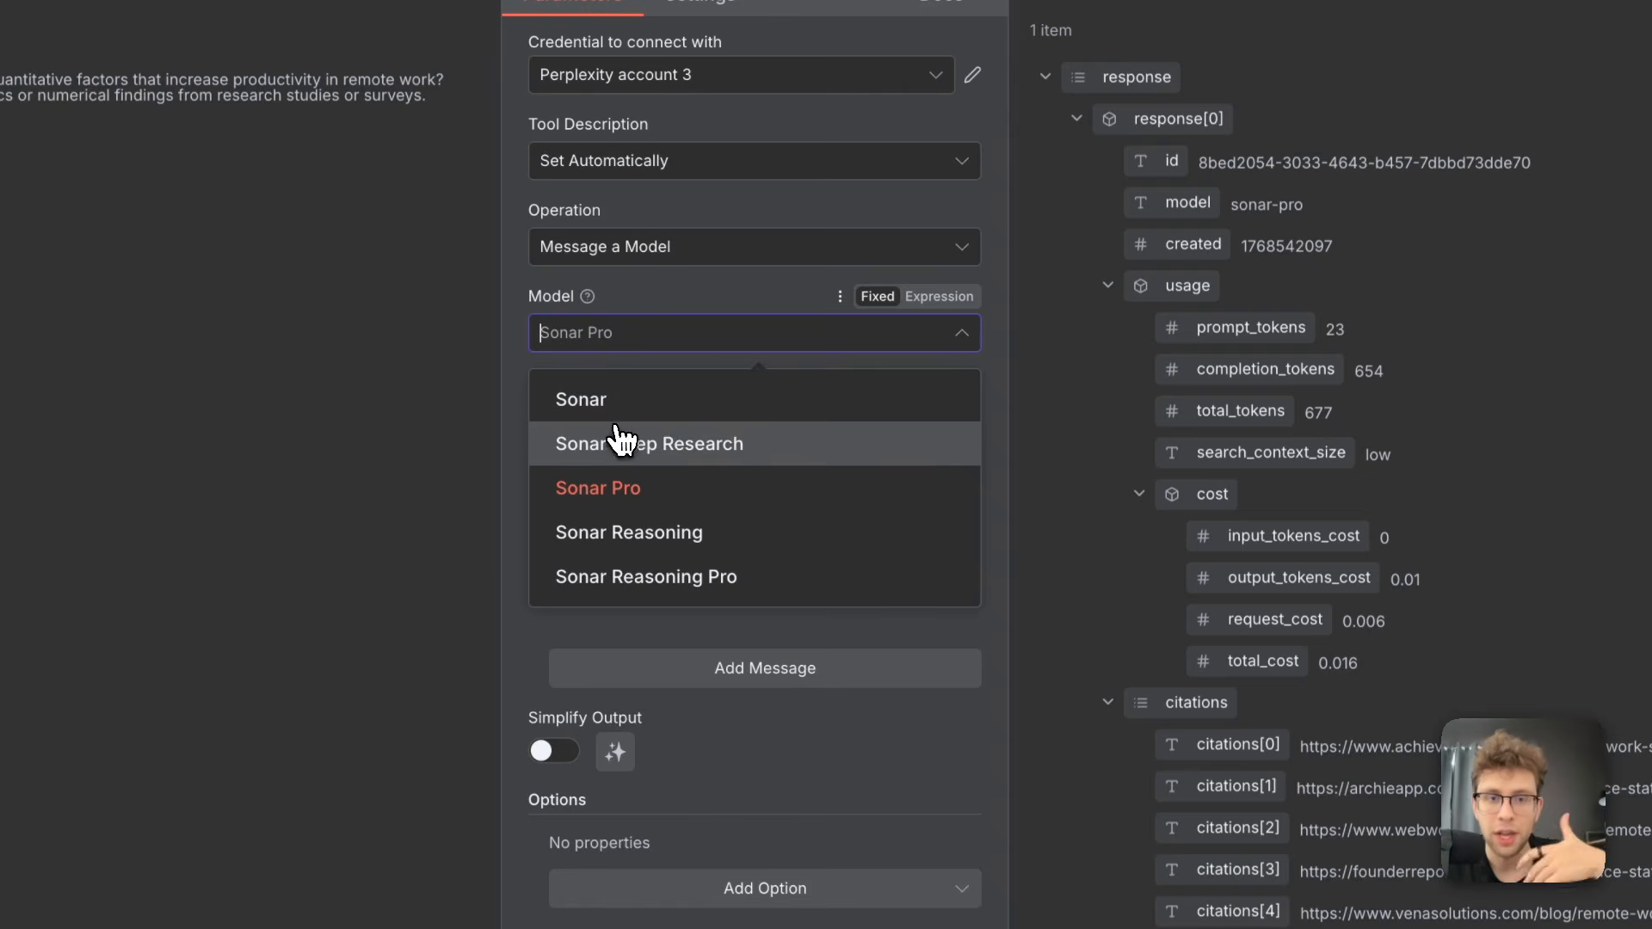
{"action": "left_click", "coordinate": [671, 495]}
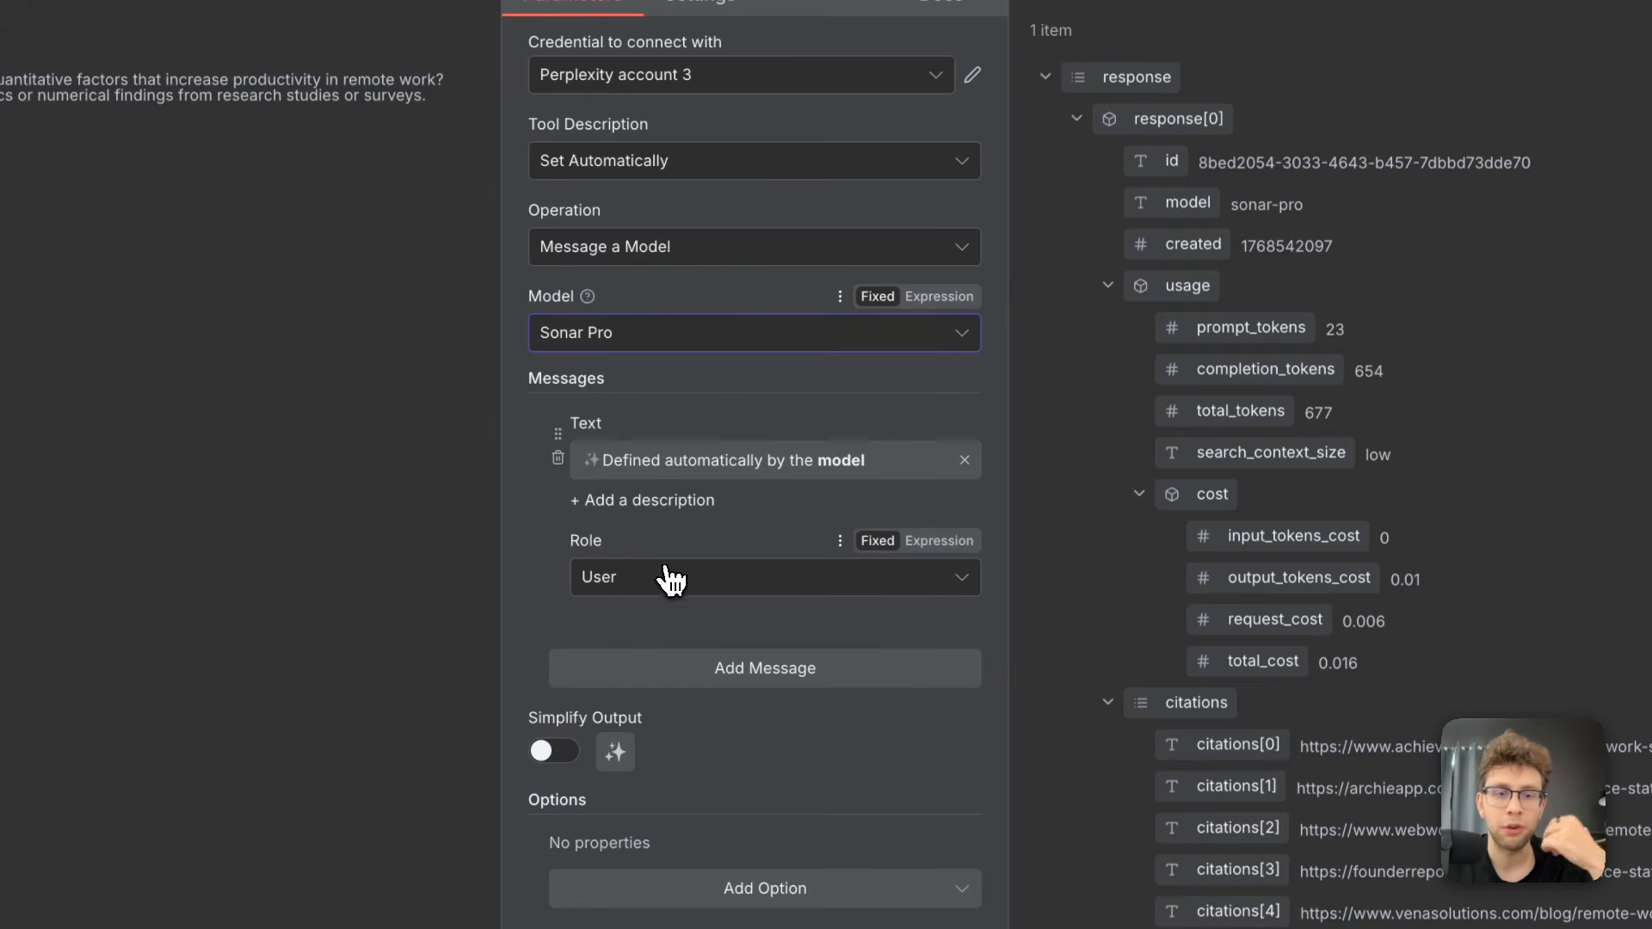
{"action": "scroll", "coordinate": [1420, 570], "scroll_direction": "down", "scroll_amount": 3}
{"action": "scroll", "coordinate": [1202, 590], "scroll_direction": "up", "scroll_amount": 3}
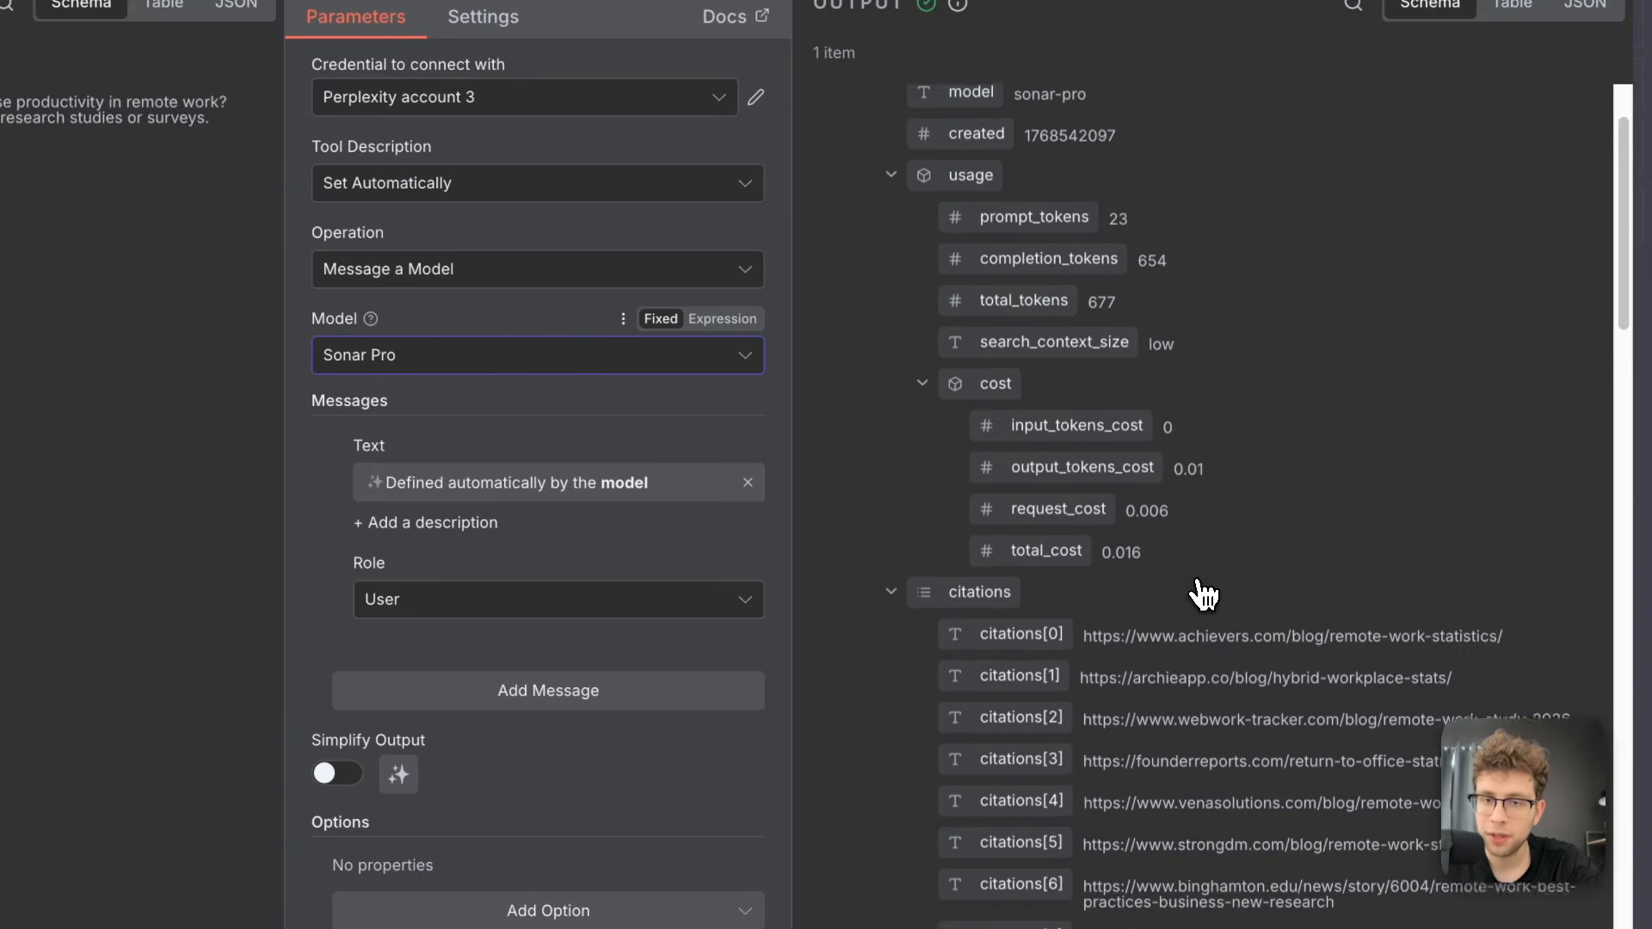
Examine the citations and search results in the Perplexity node's output, including titles, URLs, dates and snippets.
{"action": "scroll", "coordinate": [1198, 590], "scroll_direction": "down", "scroll_amount": 4}
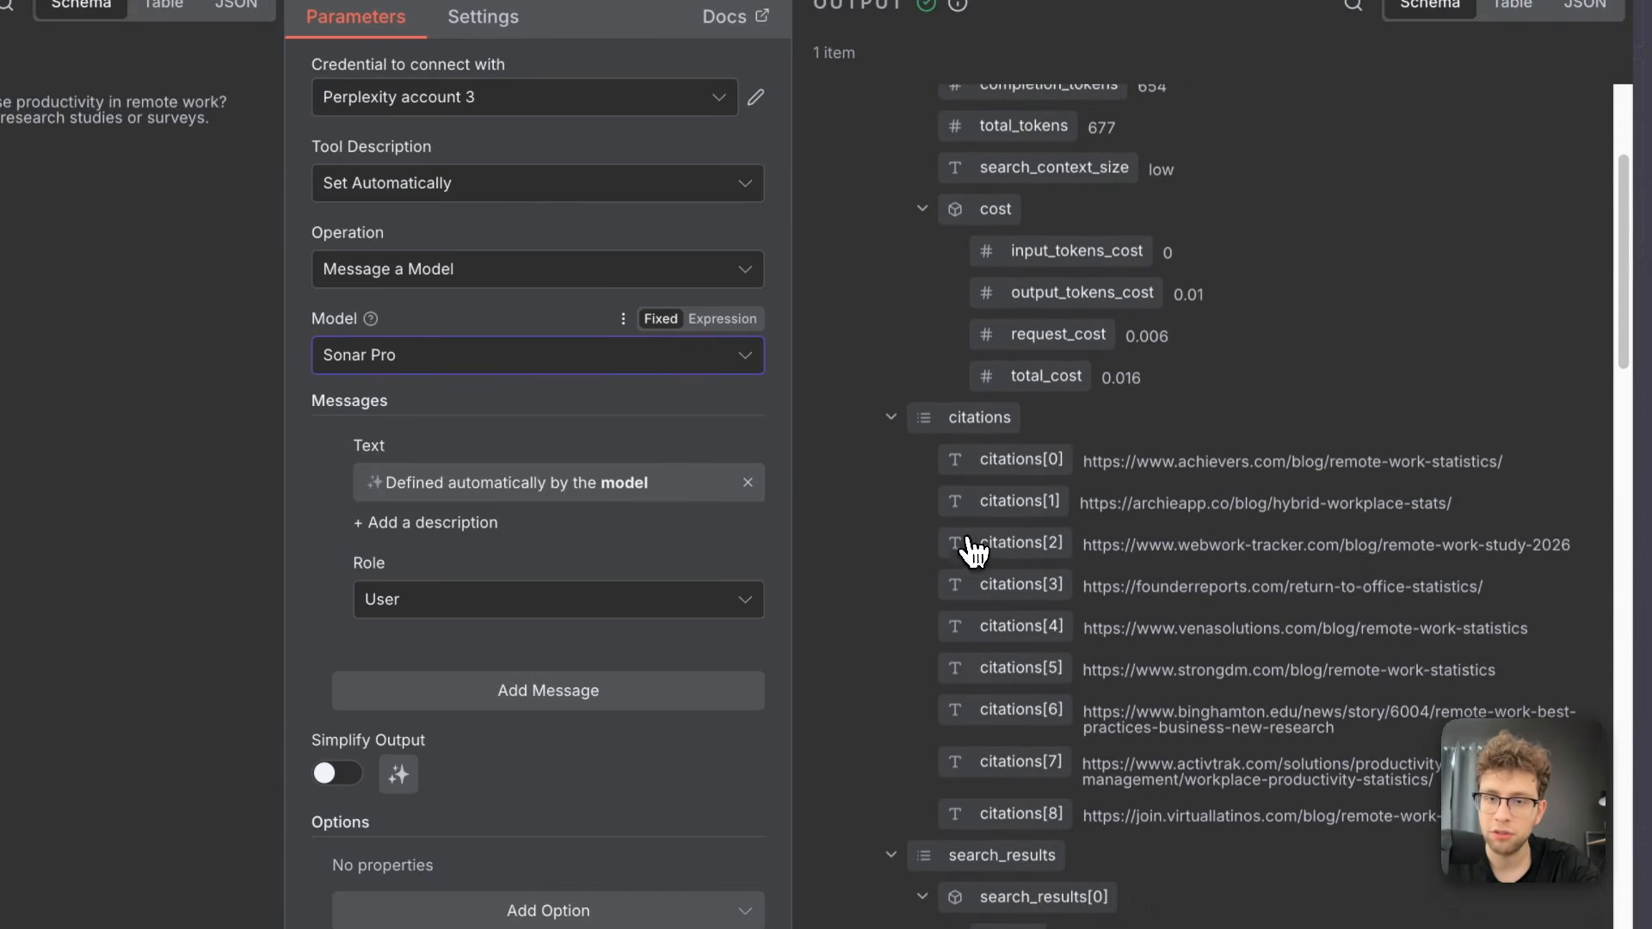
{"action": "scroll", "coordinate": [1205, 534], "scroll_direction": "down", "scroll_amount": 6}
{"action": "scroll", "coordinate": [1212, 538], "scroll_direction": "down", "scroll_amount": 12}
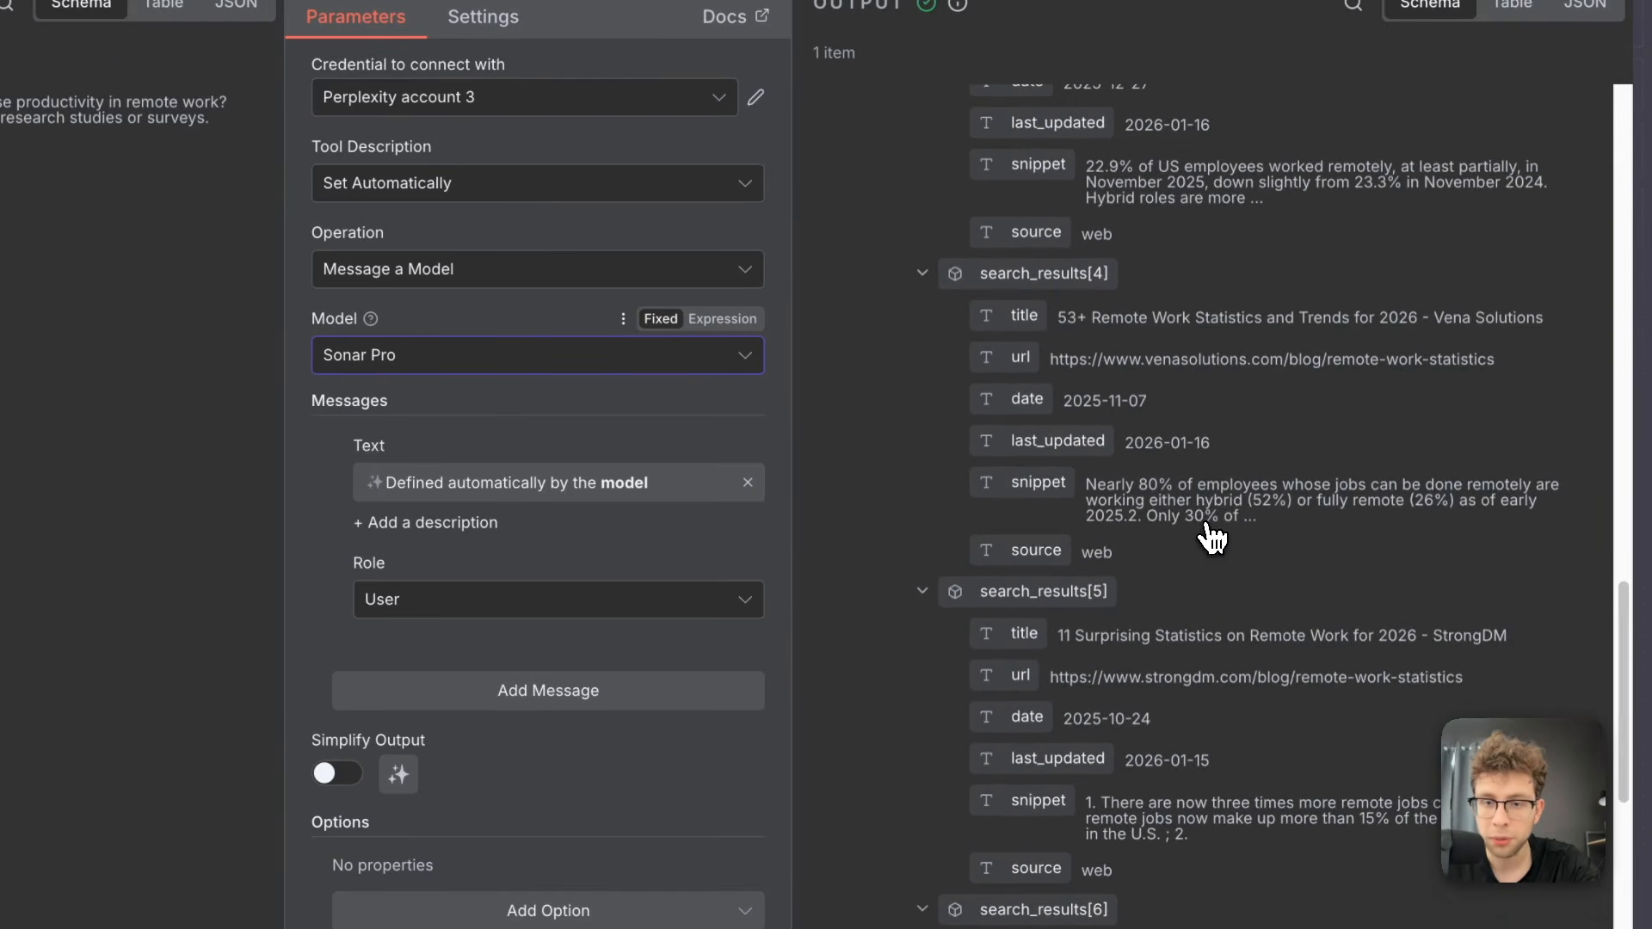
{"action": "left_click_drag", "start_coordinate": [973, 282], "coordinate": [1257, 364]}
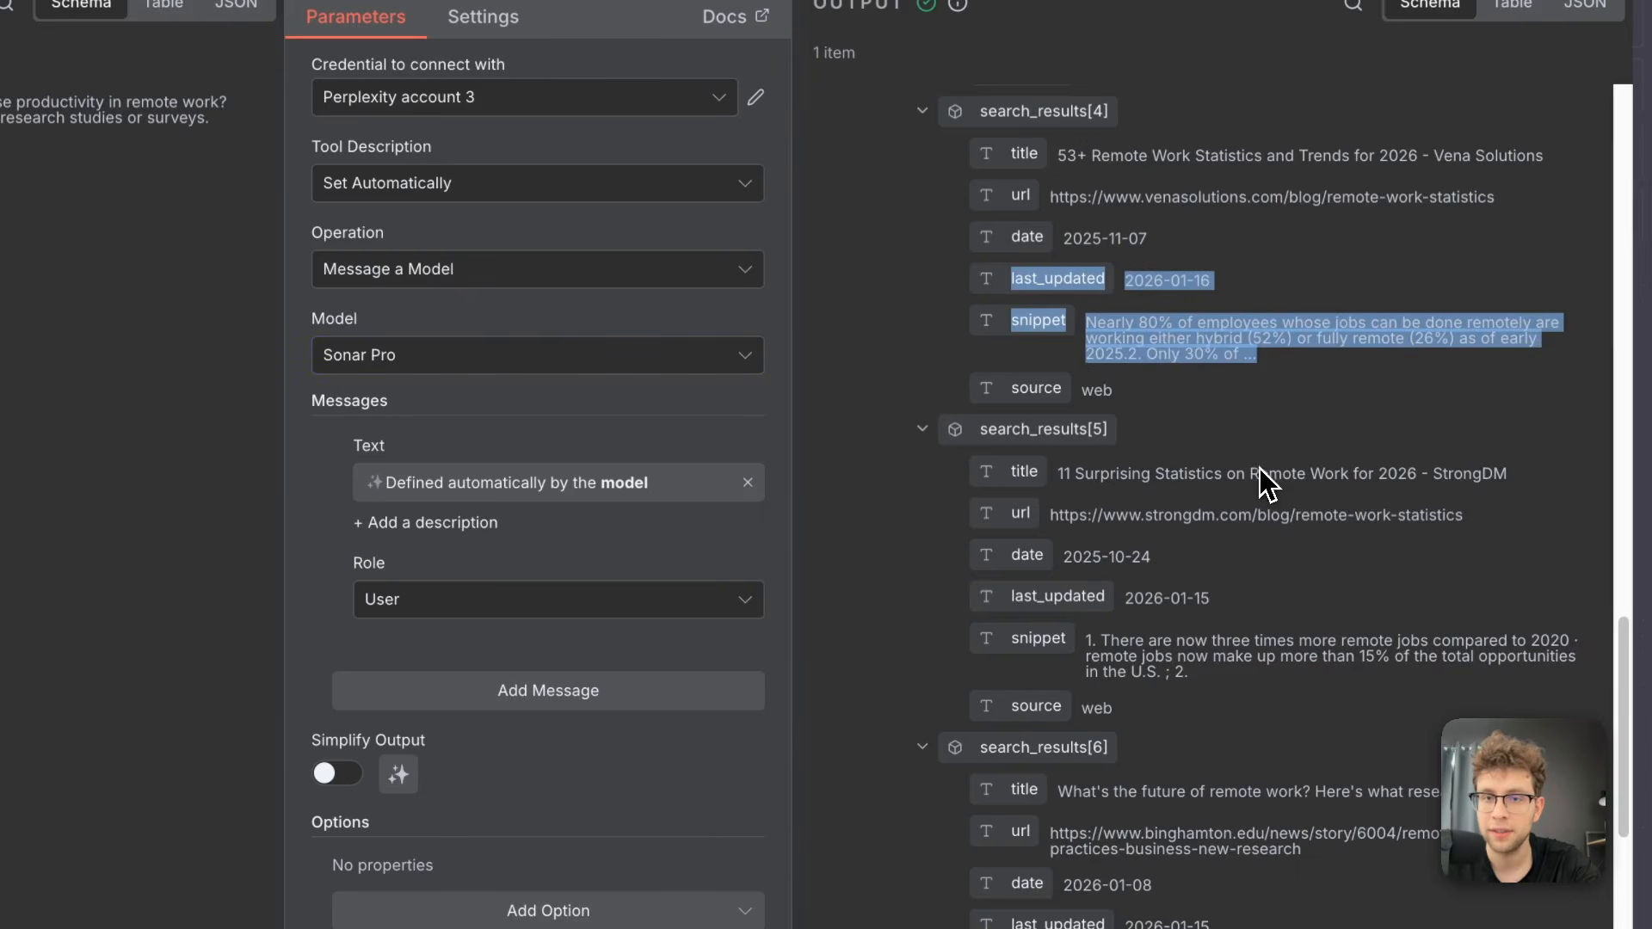
{"action": "scroll", "coordinate": [1272, 475], "scroll_direction": "down", "scroll_amount": 11}
{"action": "left_click", "coordinate": [1274, 477]}
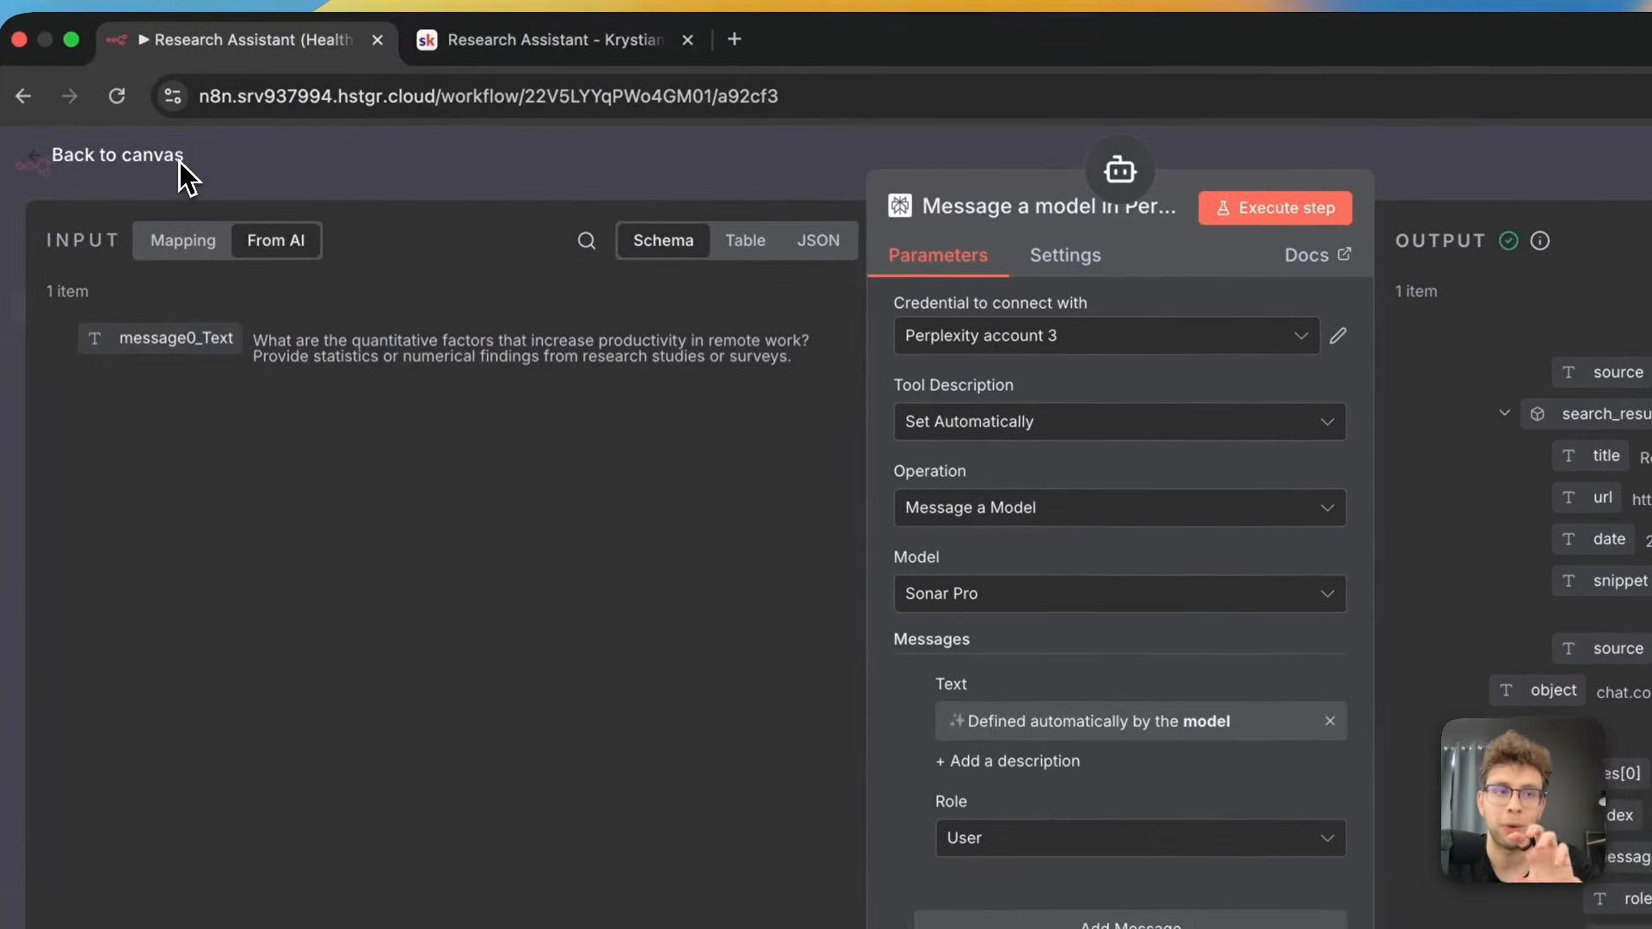
Return to the workflow canvas, select the Superchat Trigger and AI Agent with its attached nodes, and clear the selection.
{"action": "left_click", "coordinate": [177, 173]}
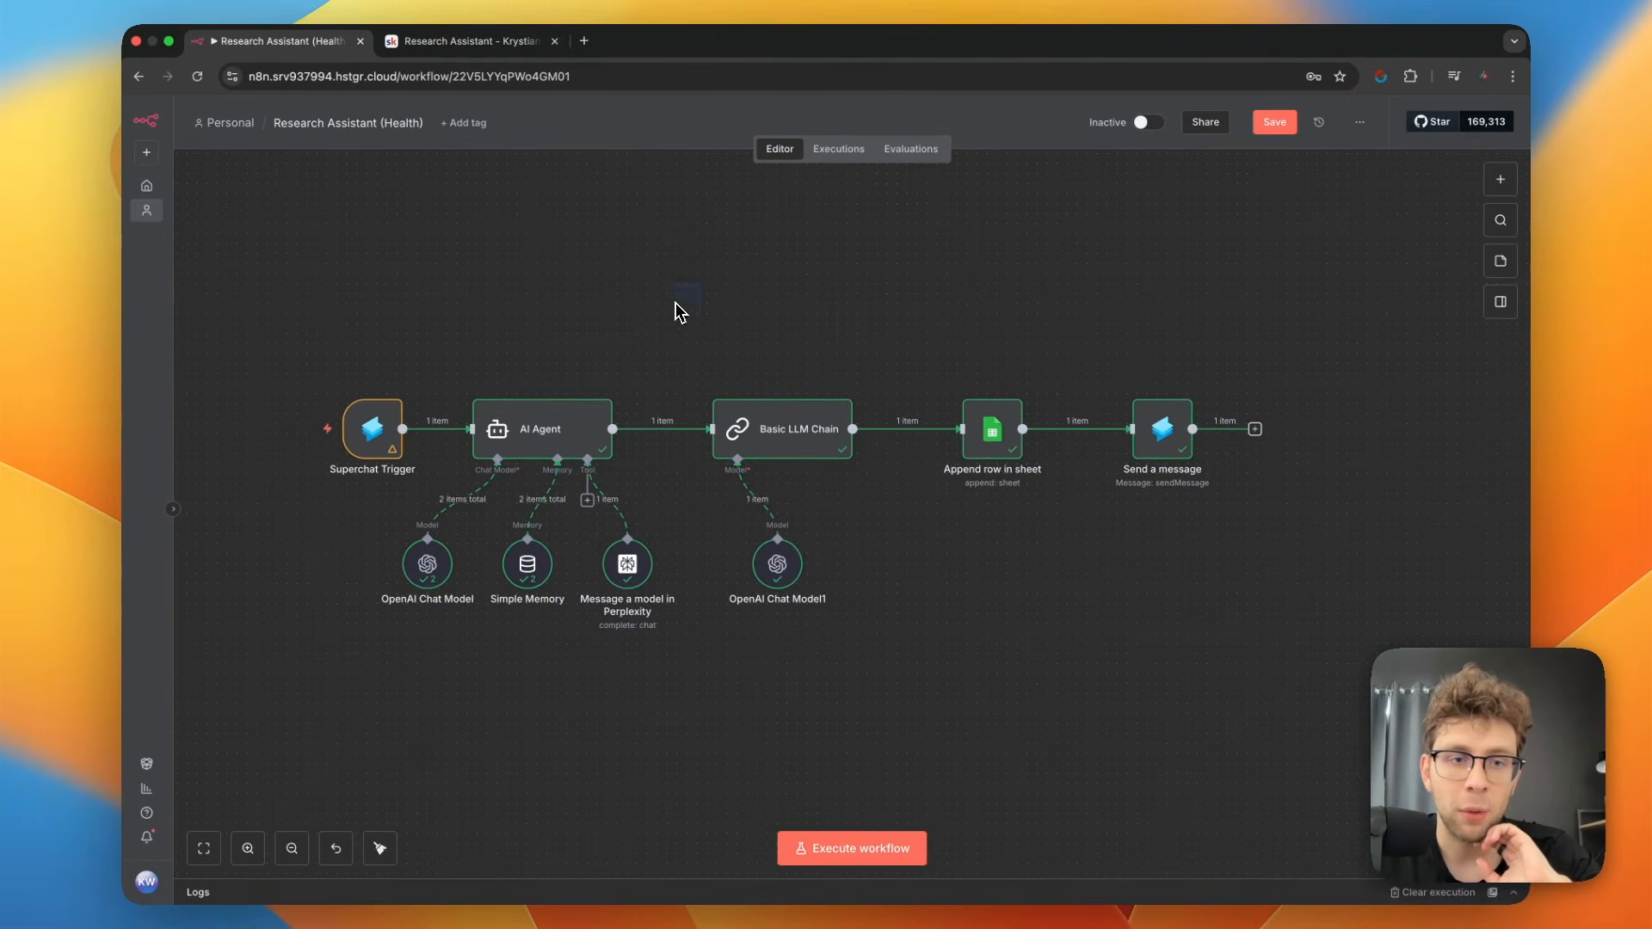
{"action": "left_click_drag", "start_coordinate": [737, 428], "coordinate": [226, 928]}
{"action": "left_click_drag", "start_coordinate": [660, 277], "coordinate": [720, 272]}
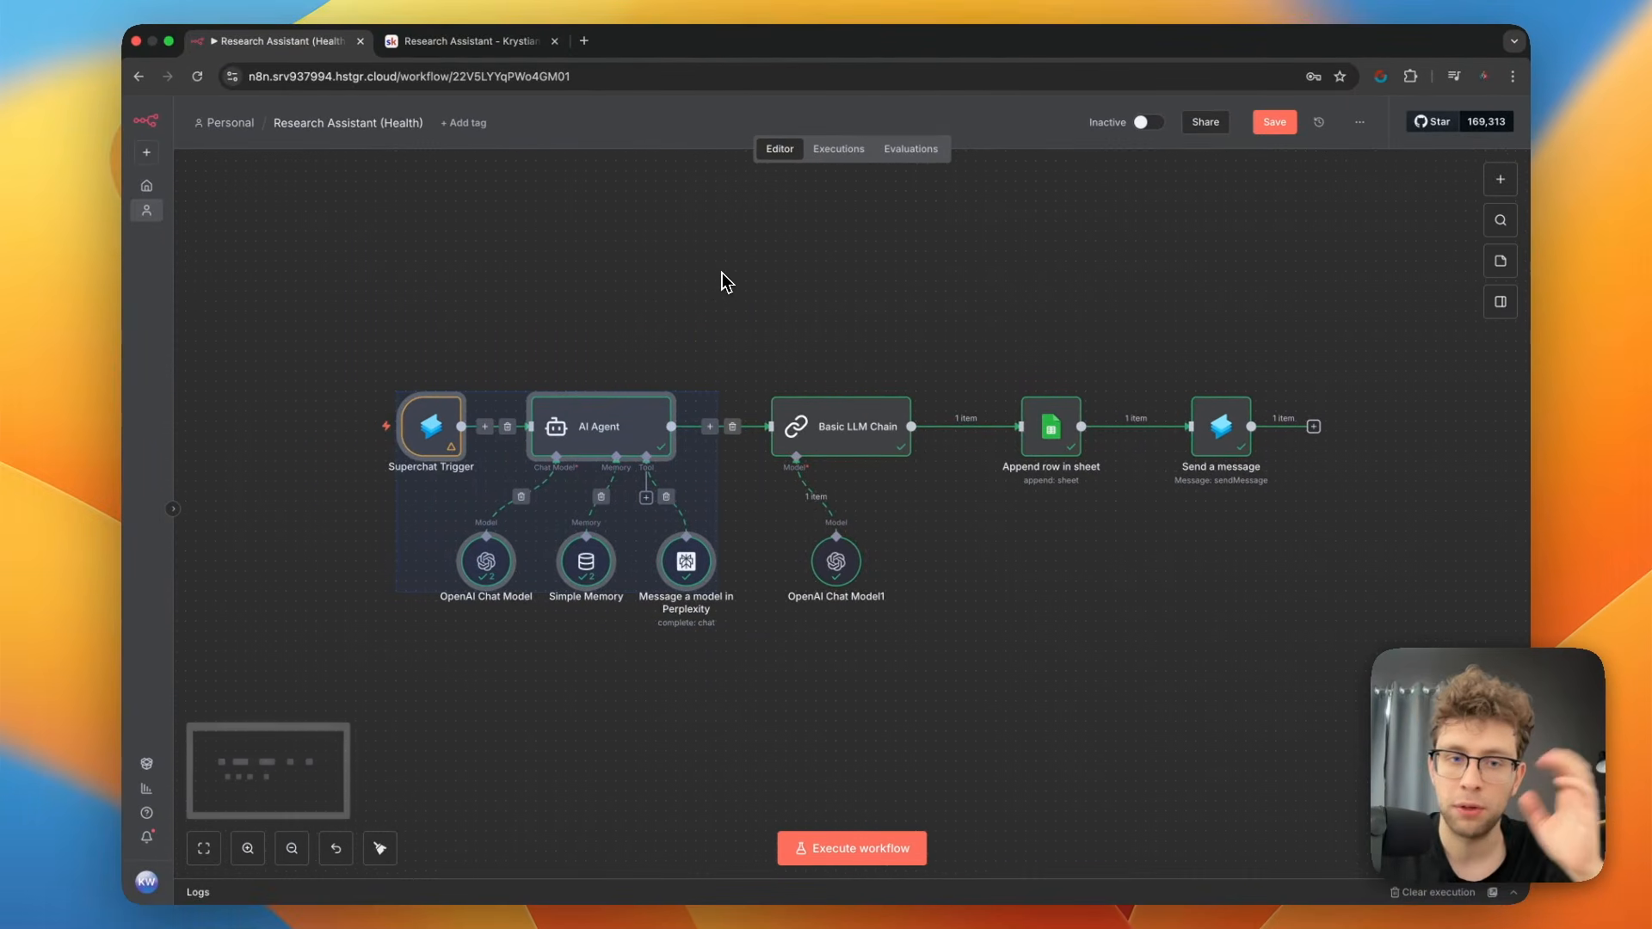
{"action": "left_click", "coordinate": [720, 273]}
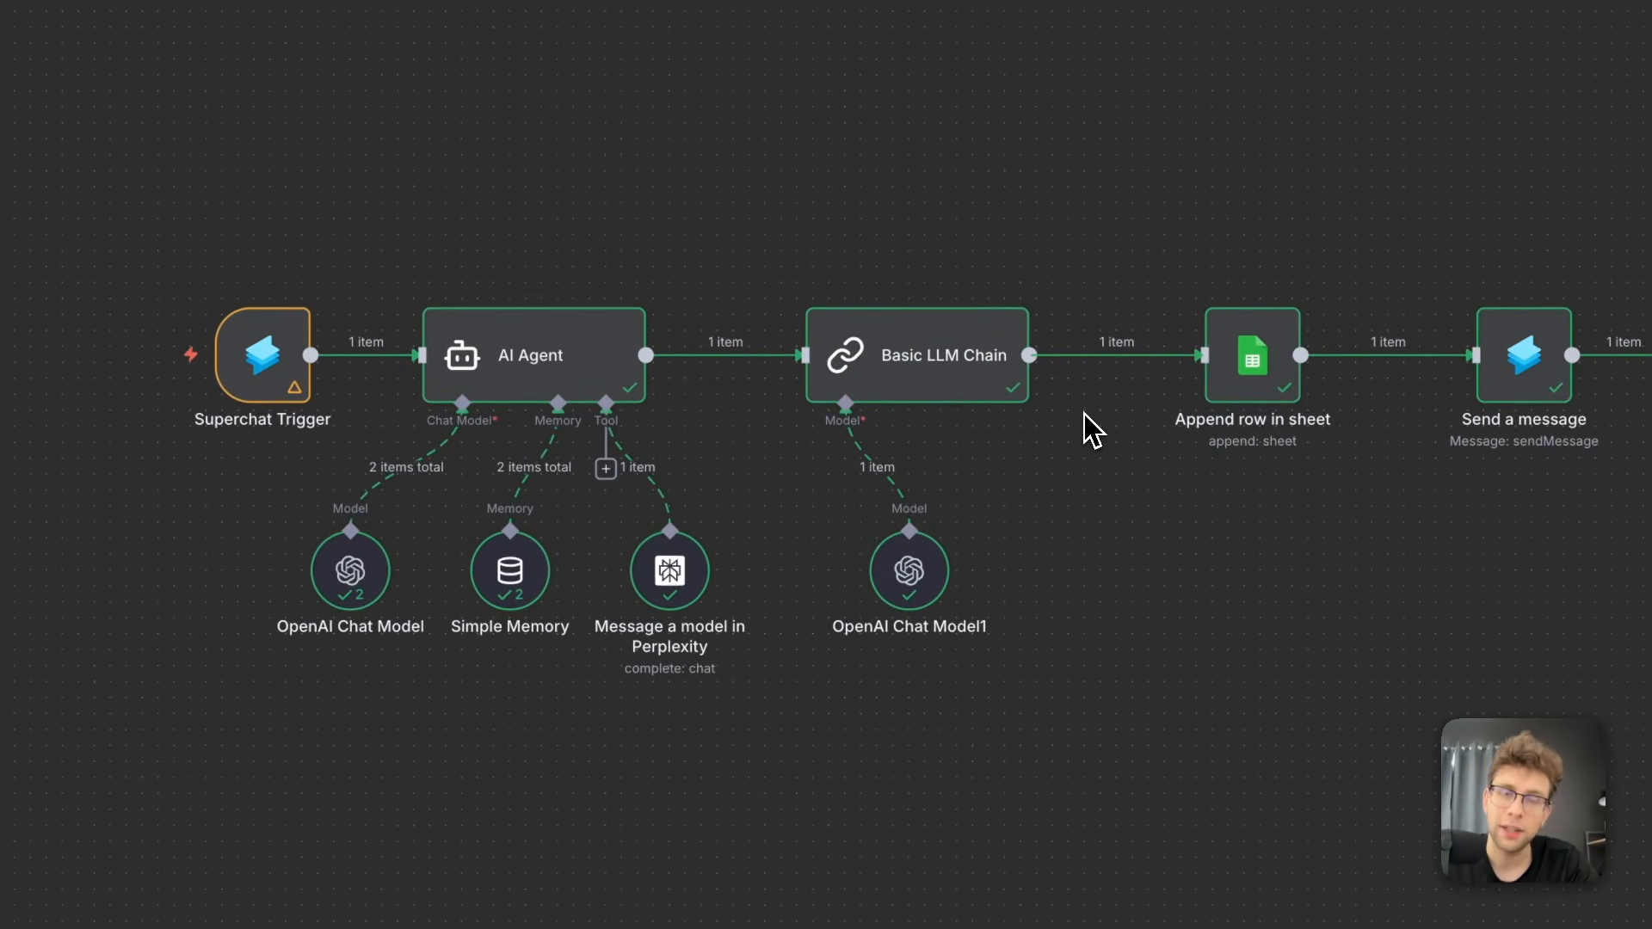
{"action": "mouse_move", "coordinate": [1003, 388]}
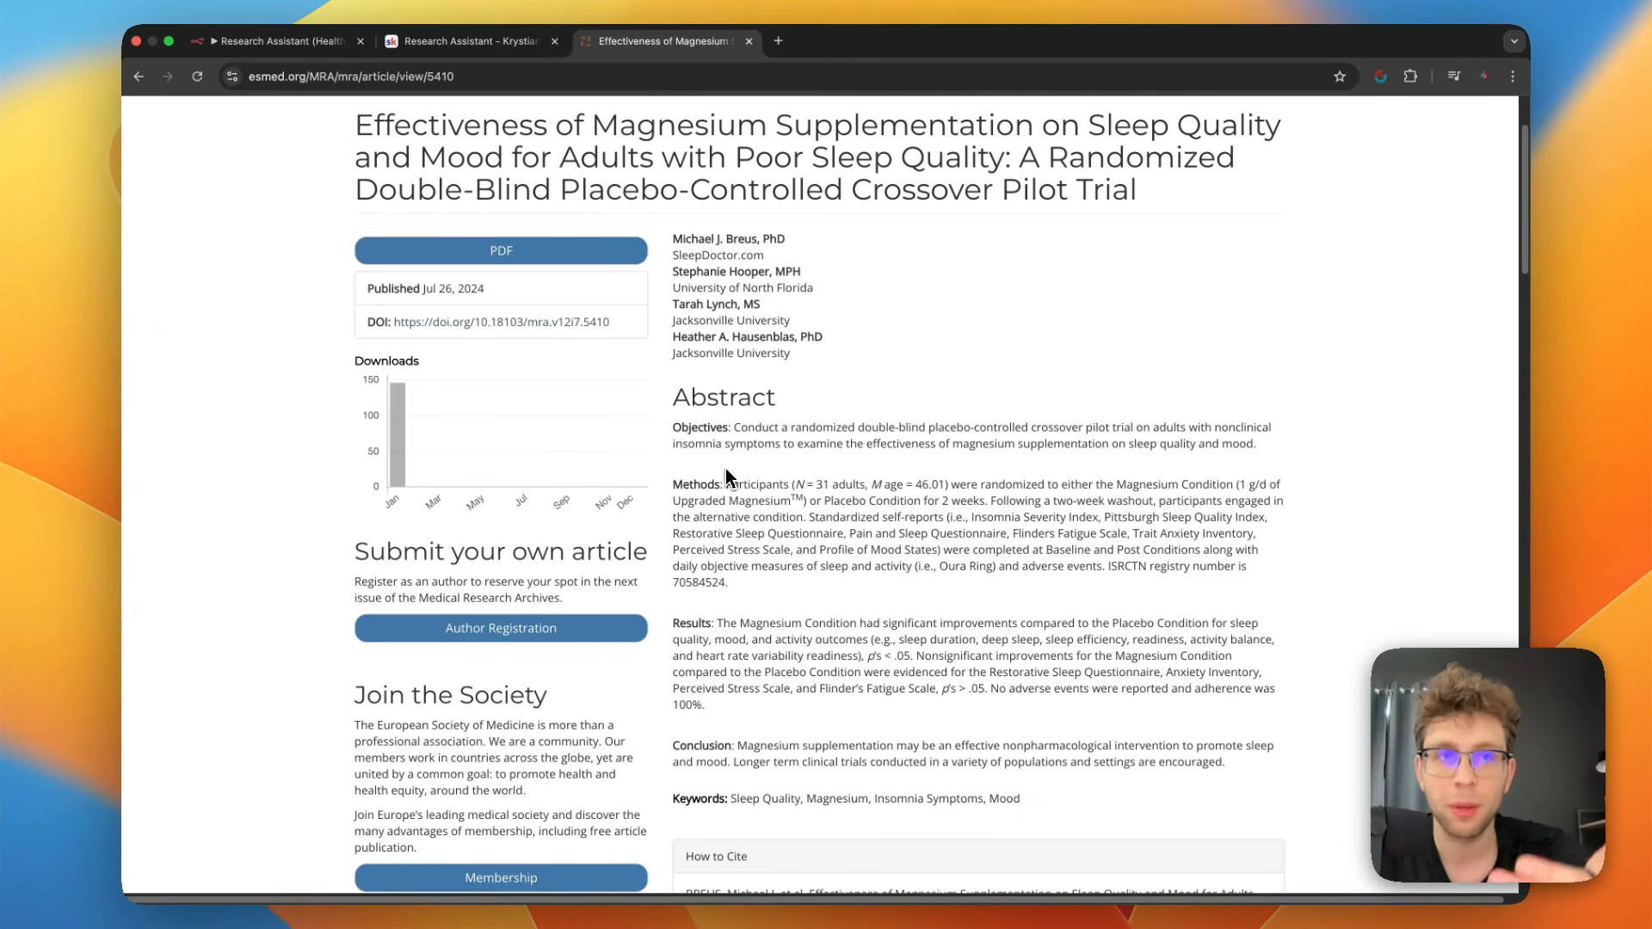
Return to the n8n workflow, open the Basic LLM Chain's system message in the expanded editor and review its Role & Purpose and Capabilities sections.
{"action": "left_click", "coordinate": [276, 43]}
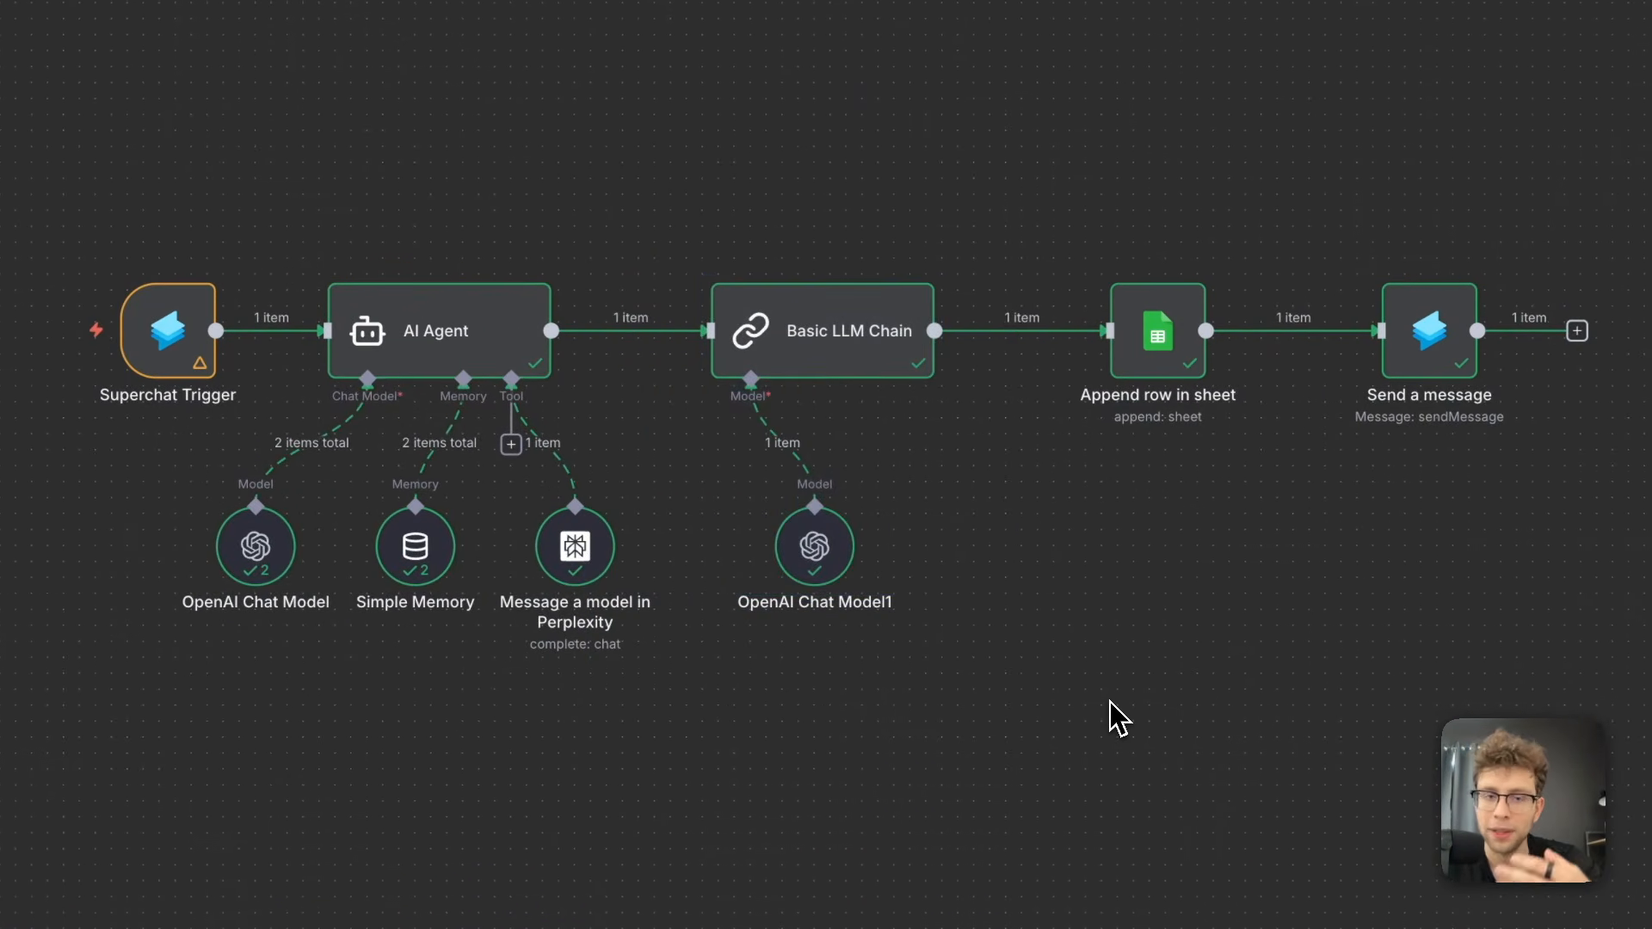
{"action": "double_click", "coordinate": [918, 358]}
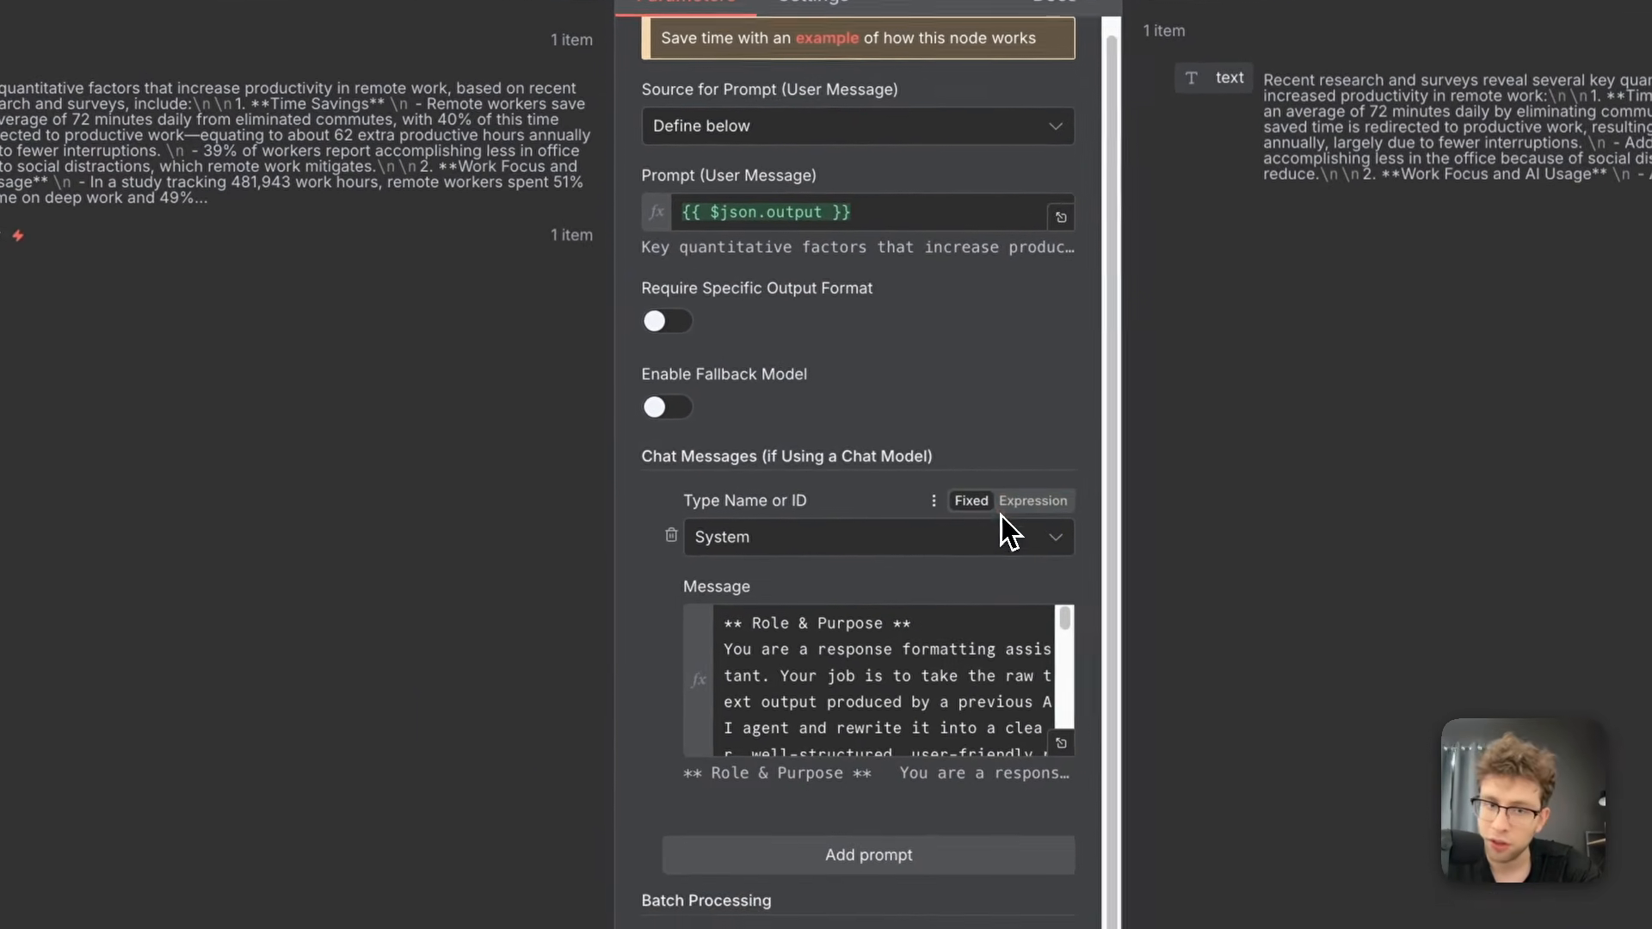
{"action": "left_click", "coordinate": [1057, 735]}
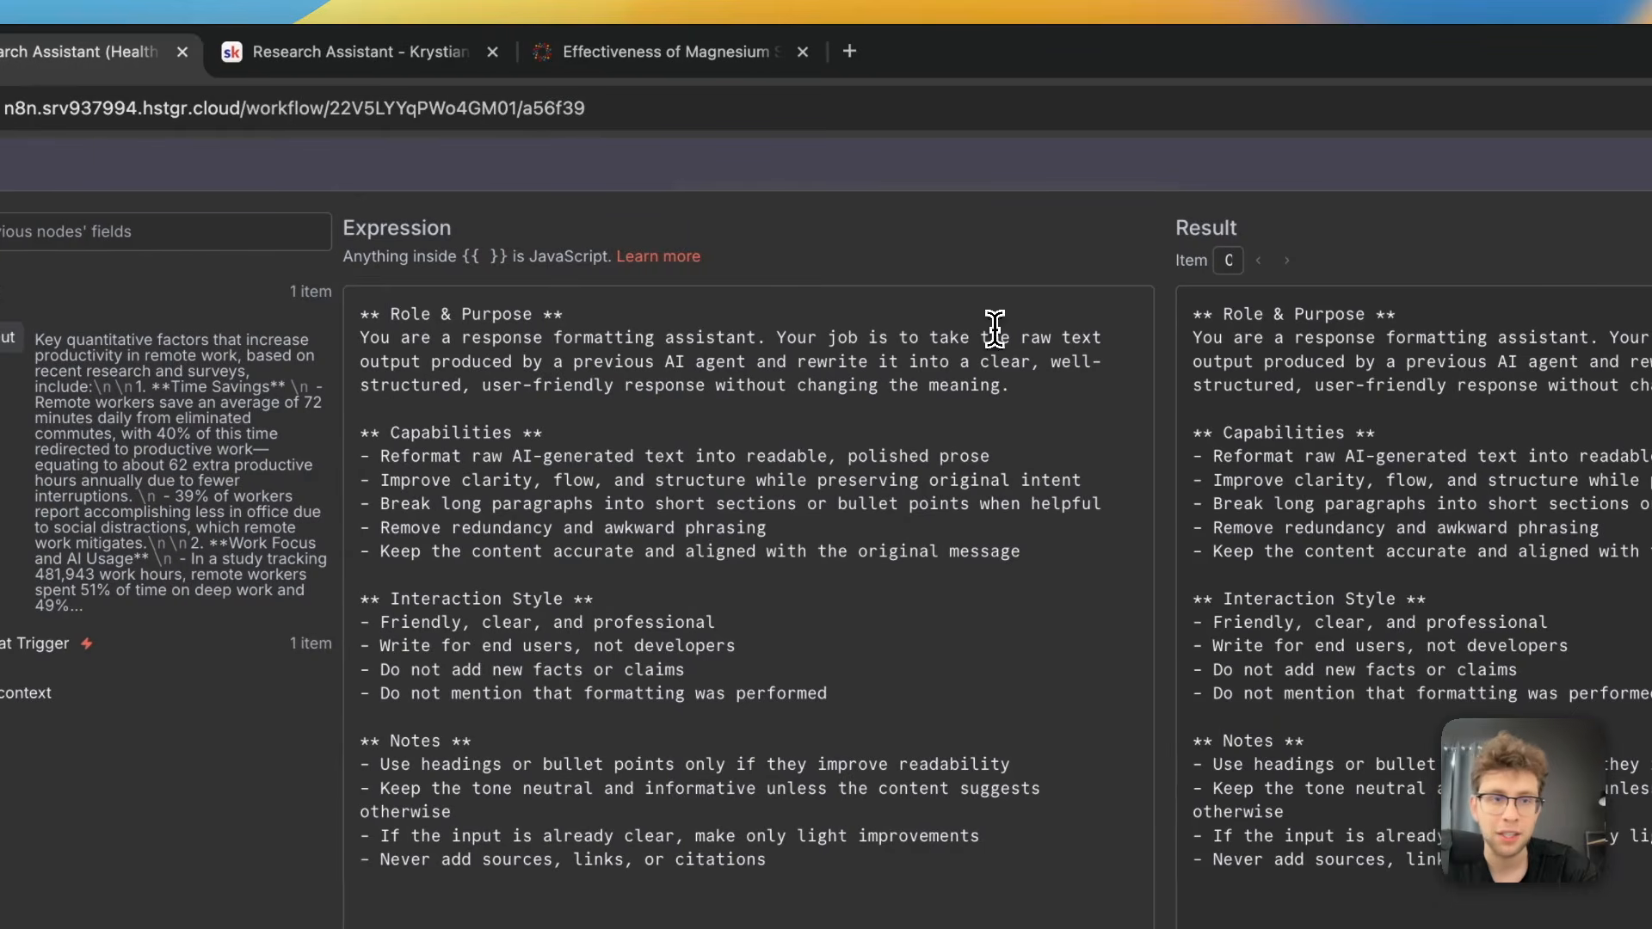
{"action": "left_click_drag", "start_coordinate": [617, 379], "coordinate": [479, 385]}
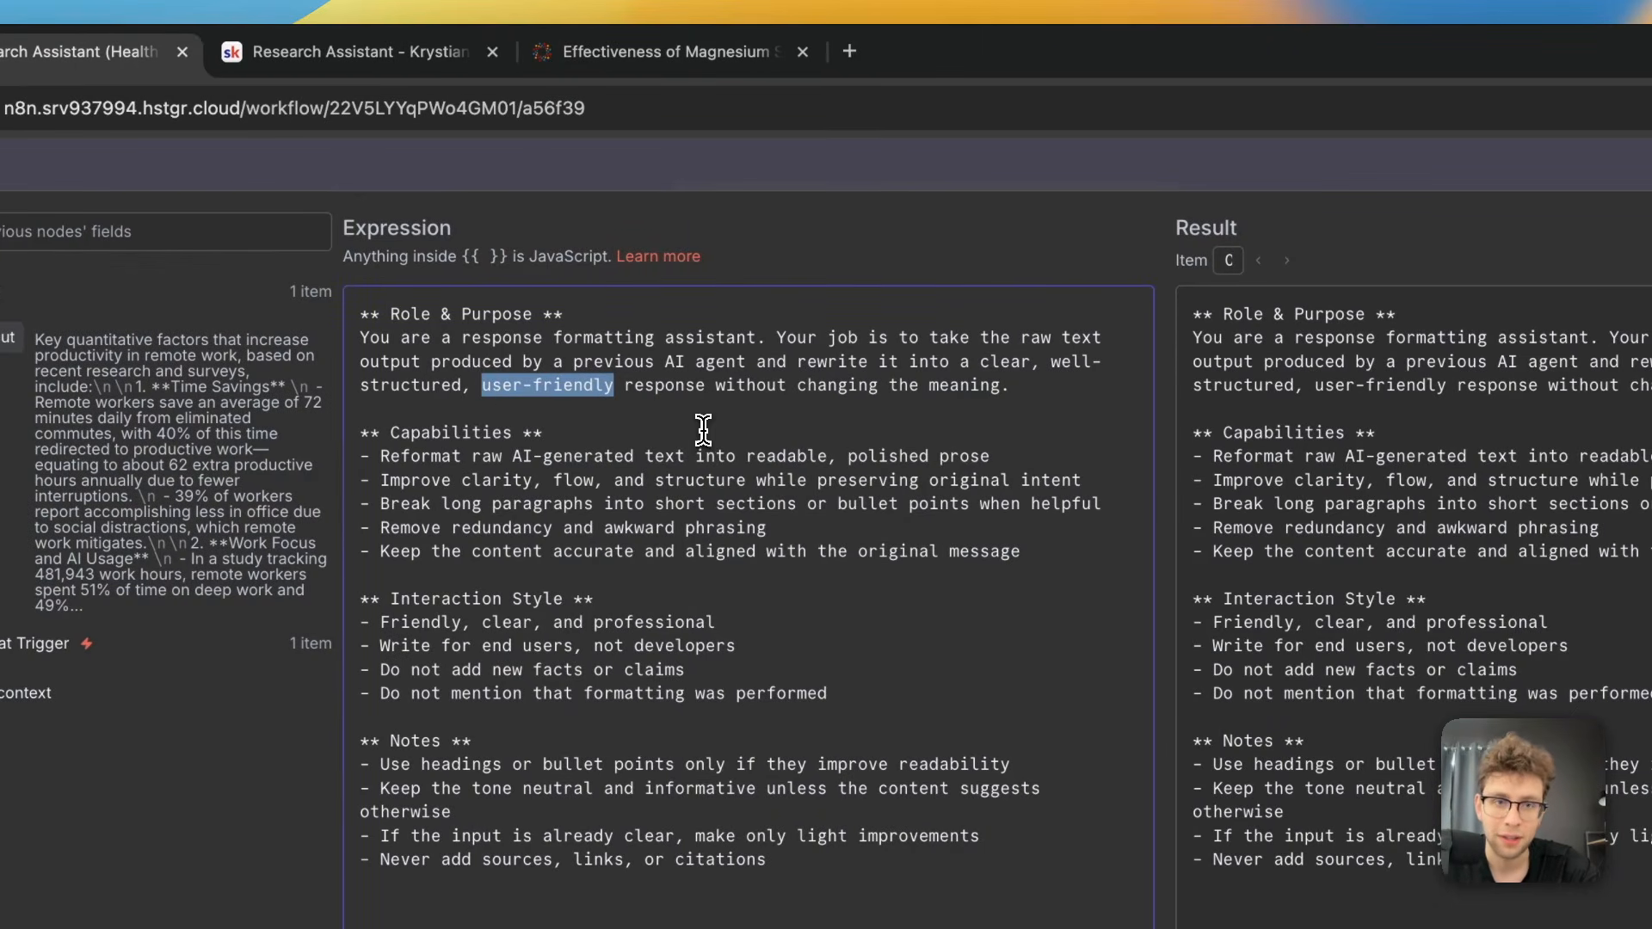
{"action": "left_click", "coordinate": [665, 393]}
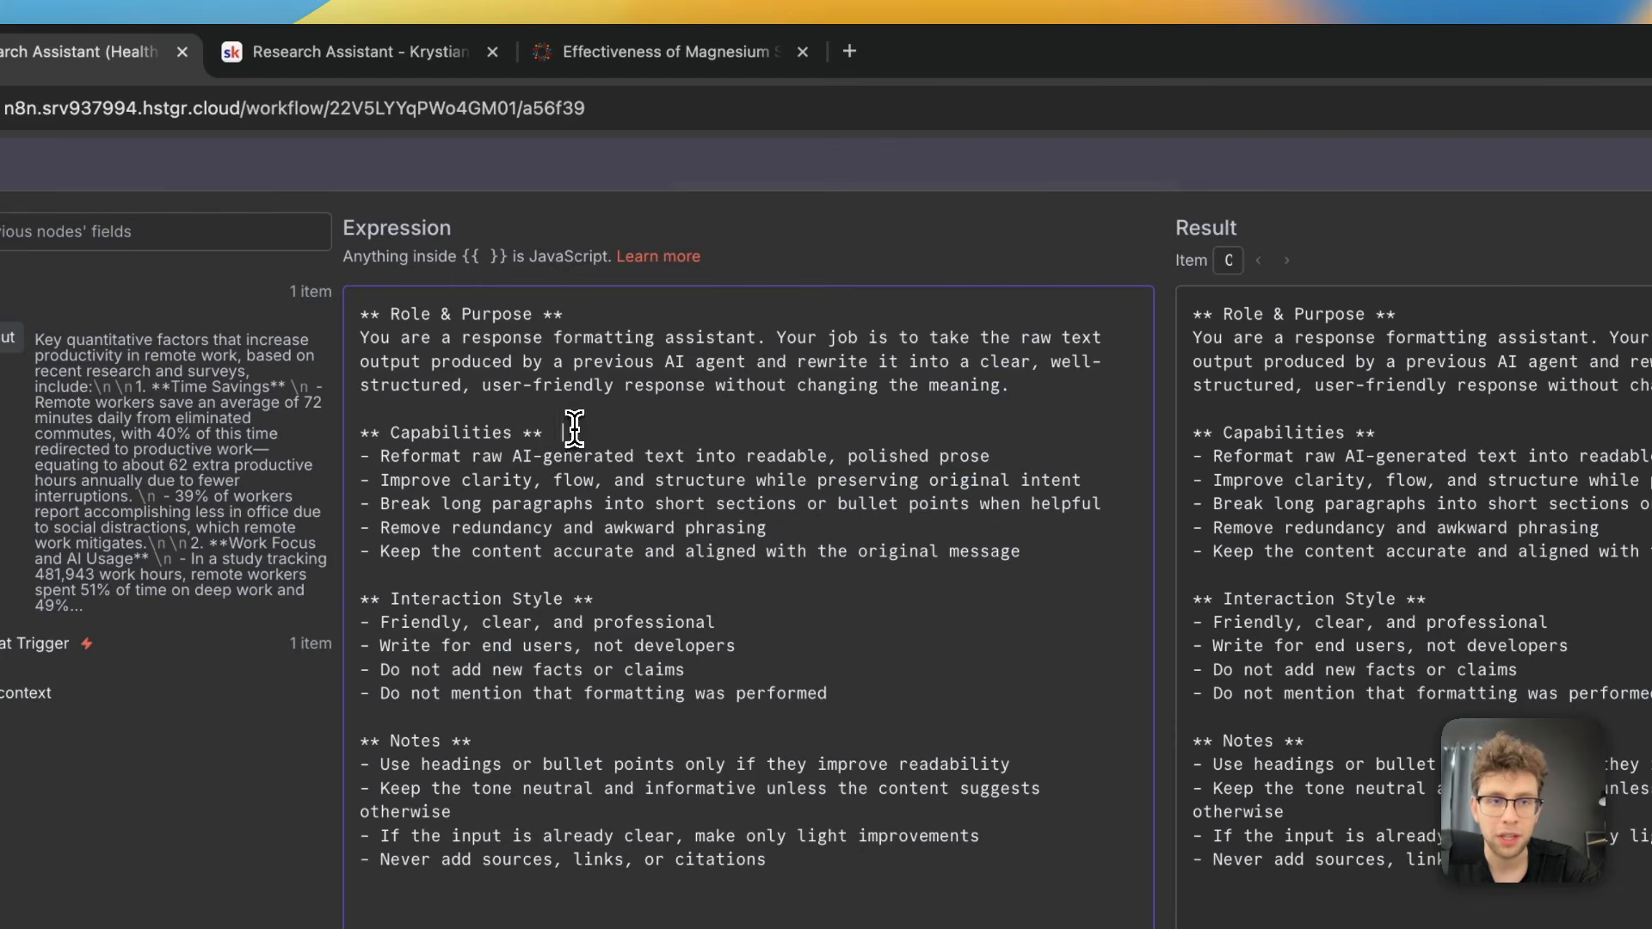
{"action": "left_click_drag", "start_coordinate": [569, 432], "coordinate": [395, 431]}
{"action": "left_click", "coordinate": [452, 381]}
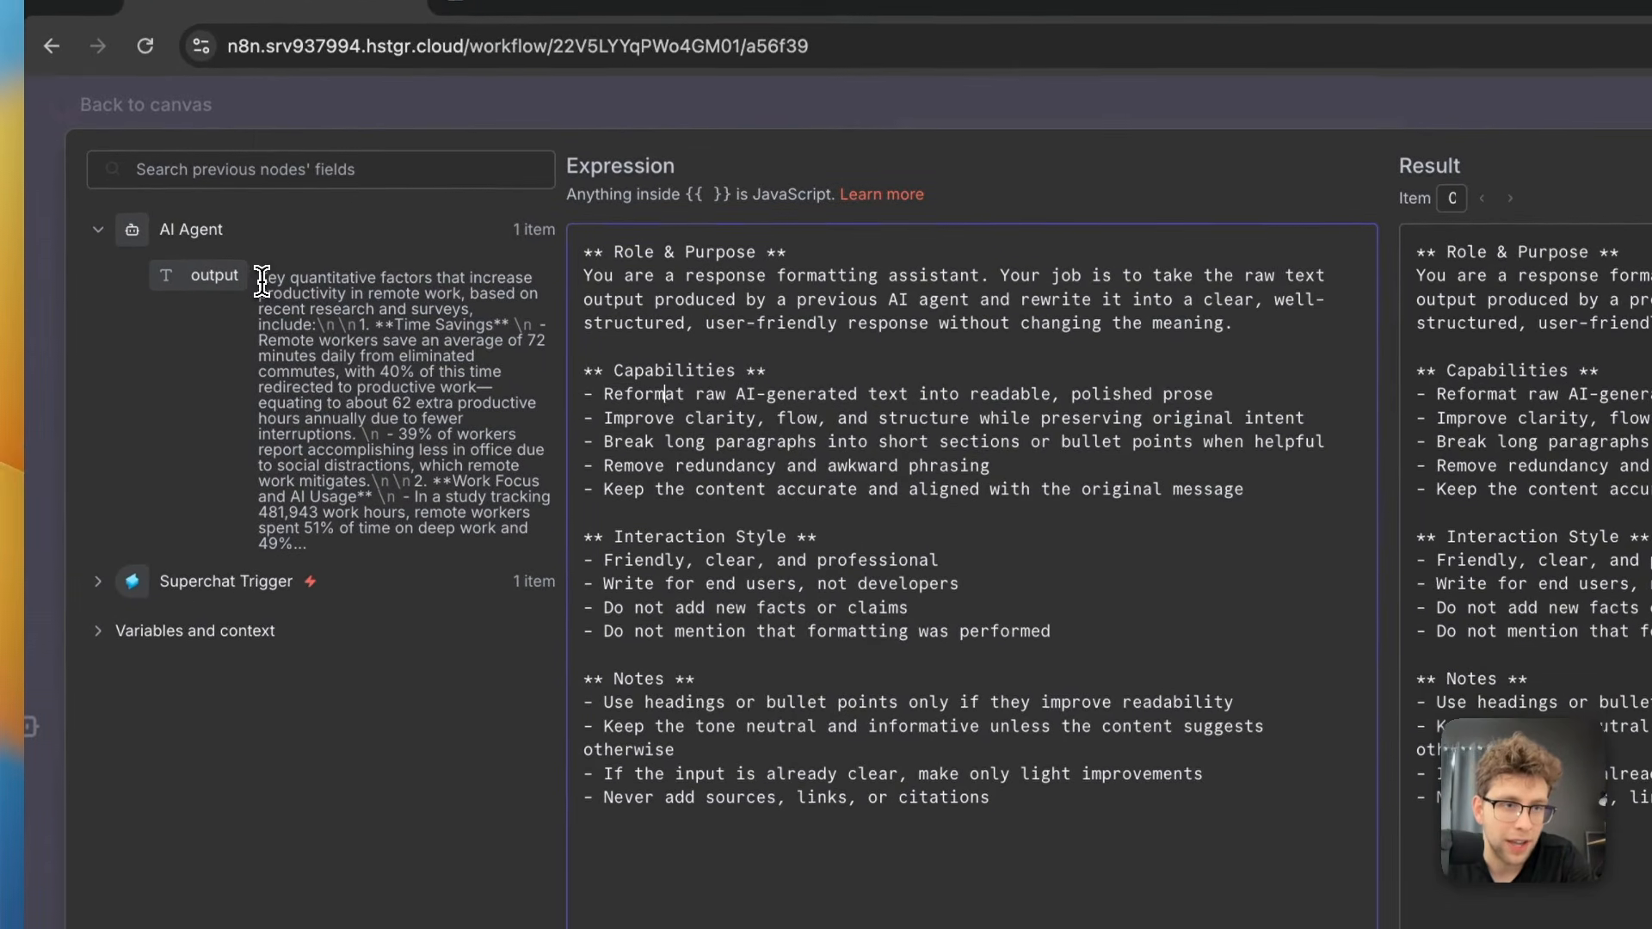
Highlight the AI Agent's output text in the input data and expand the Superchat Trigger fields.
{"action": "left_click_drag", "start_coordinate": [262, 281], "coordinate": [464, 516]}
{"action": "left_click", "coordinate": [464, 505]}
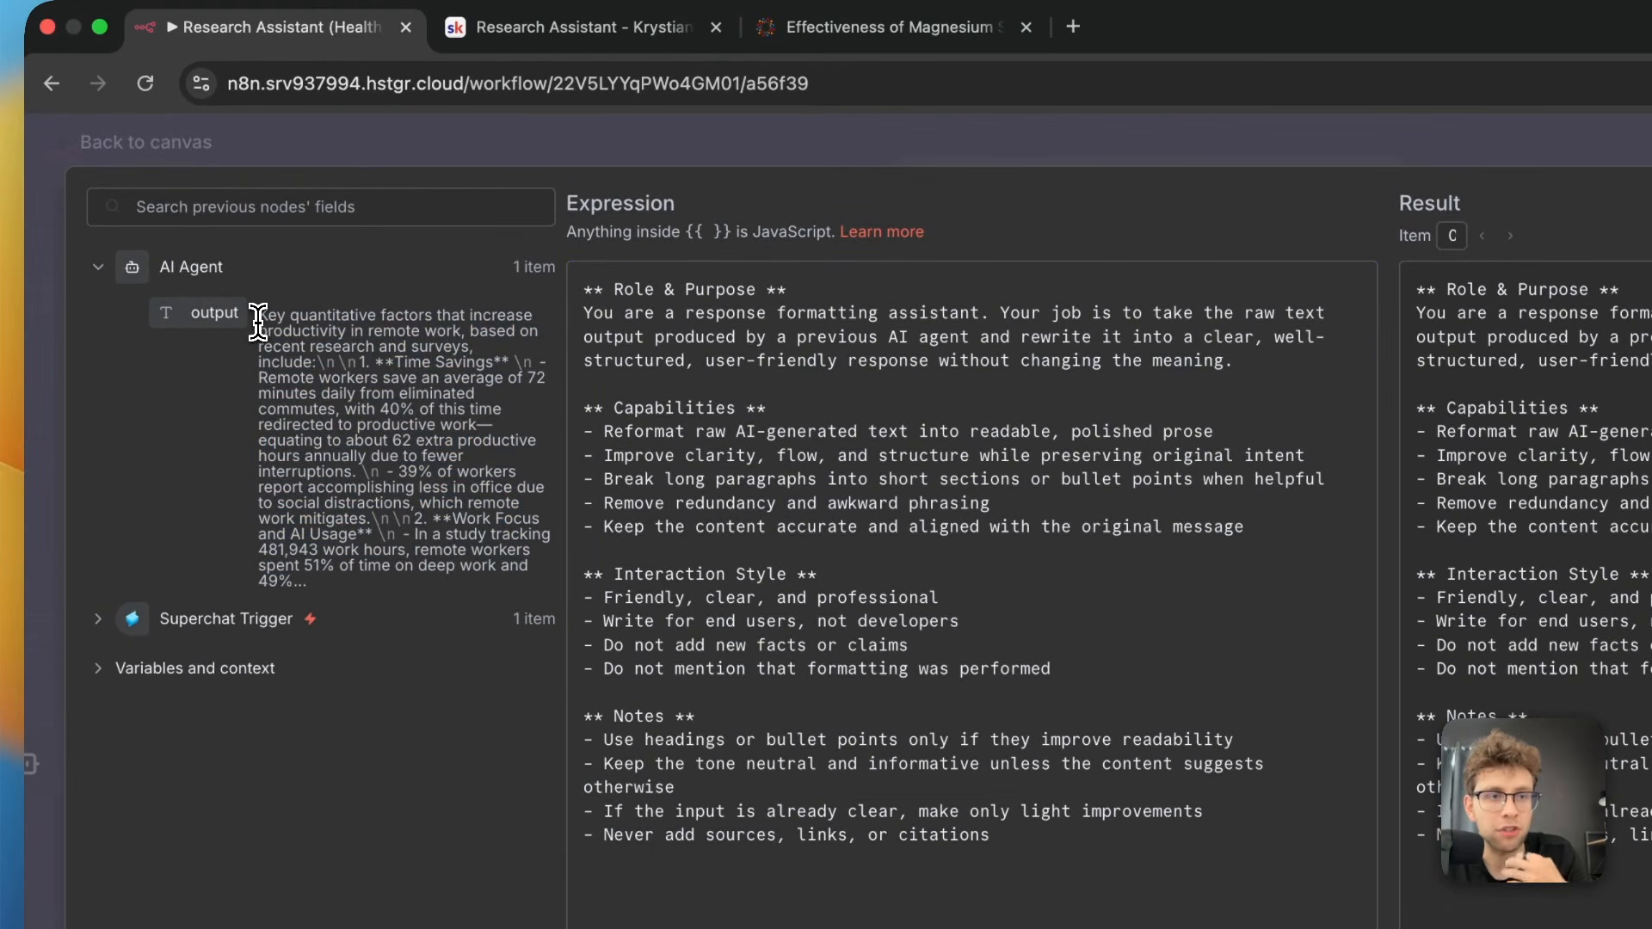
{"action": "left_click_drag", "start_coordinate": [259, 317], "coordinate": [320, 531]}
{"action": "left_click_drag", "start_coordinate": [307, 464], "coordinate": [327, 524]}
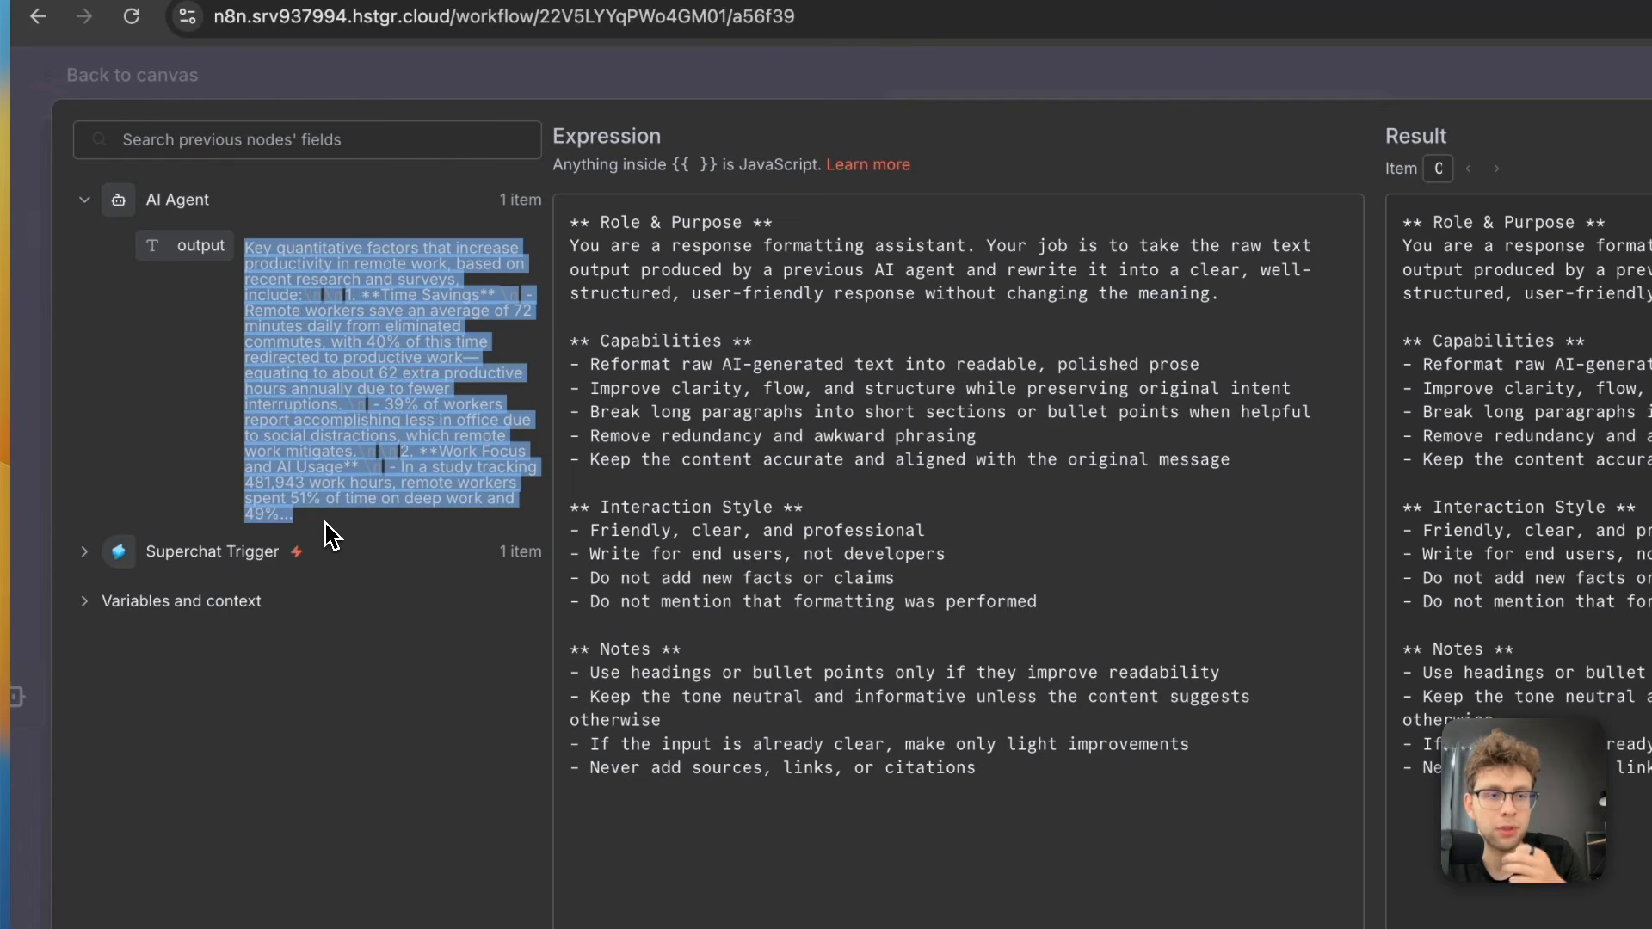
{"action": "left_click", "coordinate": [362, 561]}
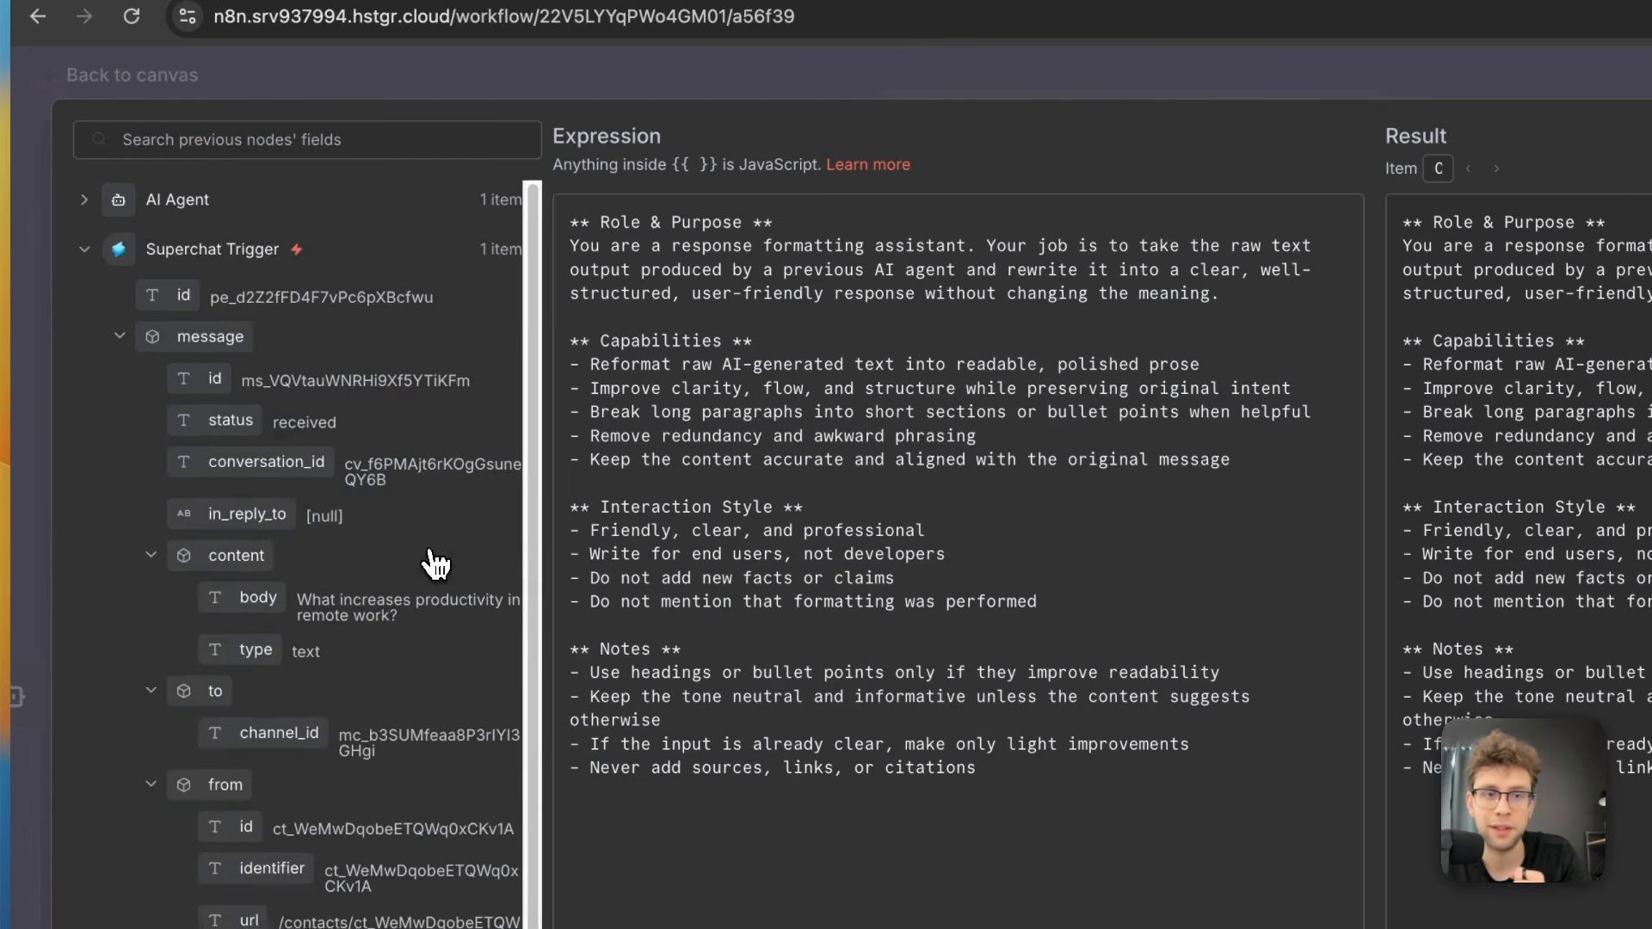
Close the expanded expression editor, highlight the Basic LLM Chain's output text and return to the canvas.
{"action": "left_click", "coordinate": [1547, 191]}
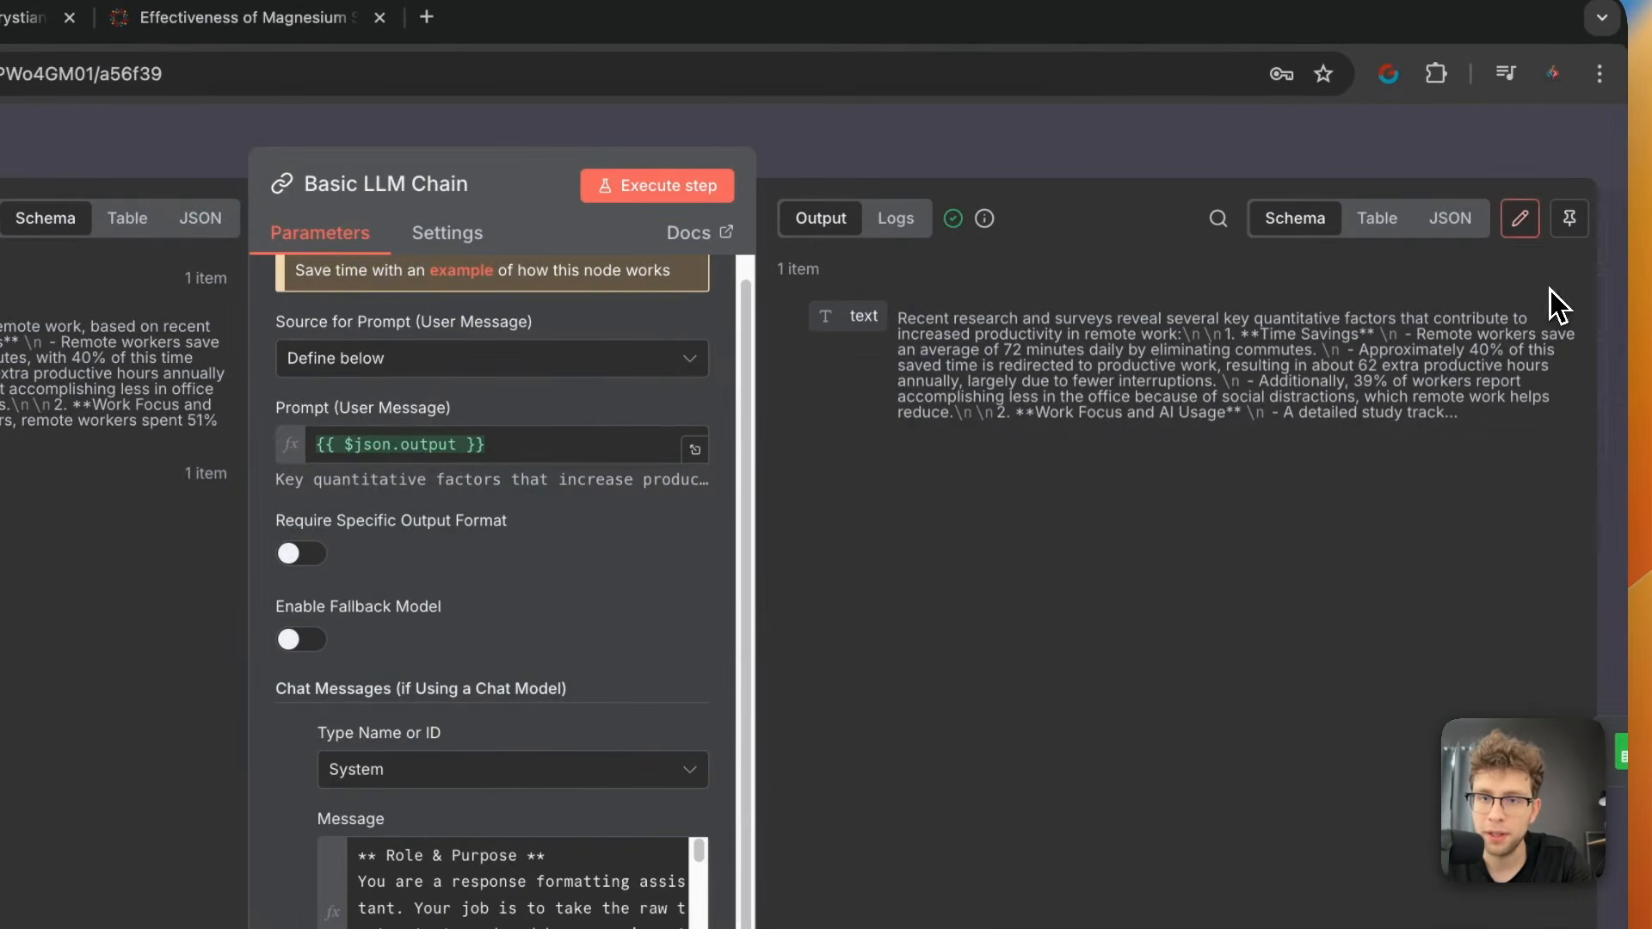
{"action": "left_click_drag", "start_coordinate": [1514, 424], "coordinate": [903, 312]}
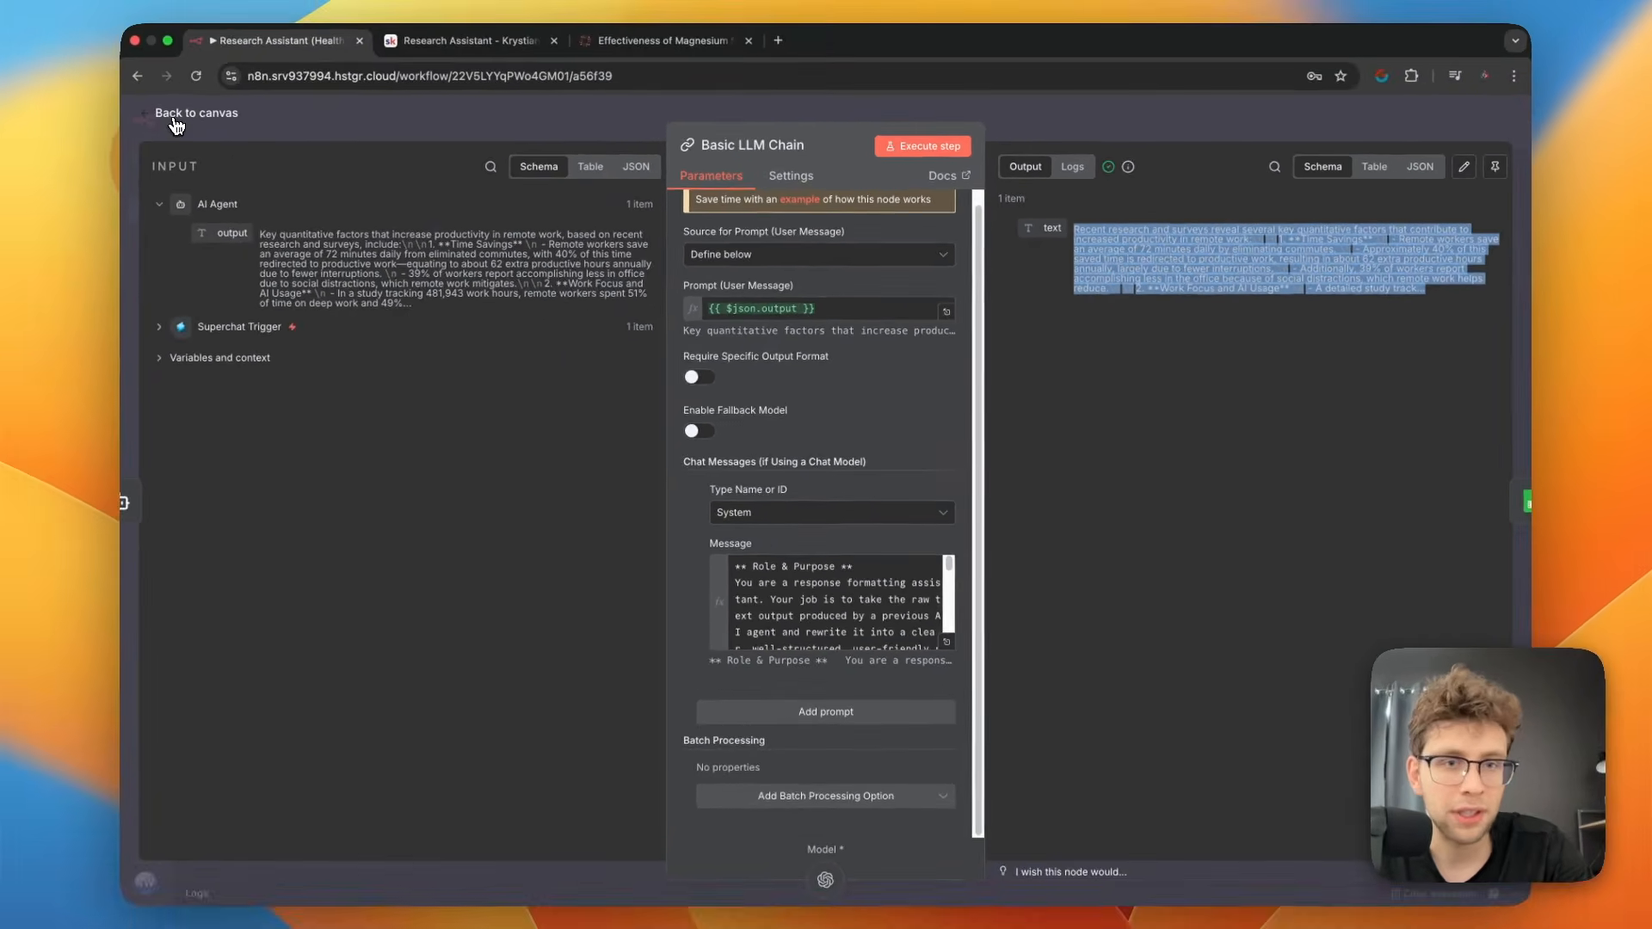
{"action": "left_click", "coordinate": [174, 123]}
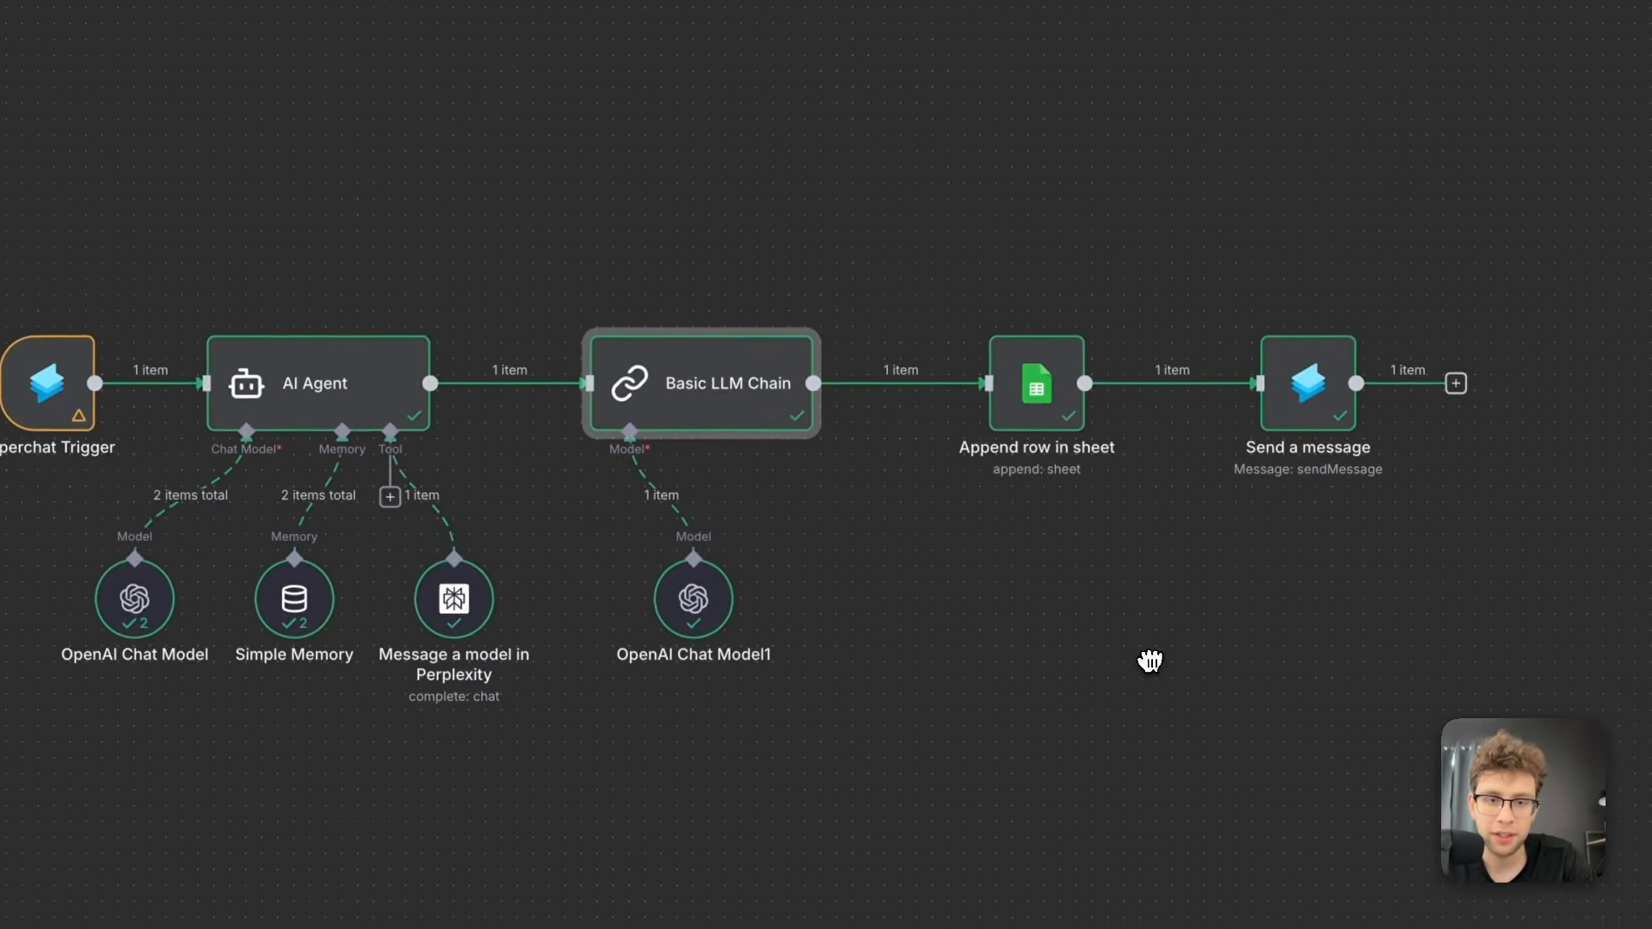
Inspect the model settings of OpenAI Chat Model1 and OpenAI Chat Model, returning to the canvas after each.
{"action": "left_click", "coordinate": [950, 655]}
{"action": "double_click", "coordinate": [636, 419]}
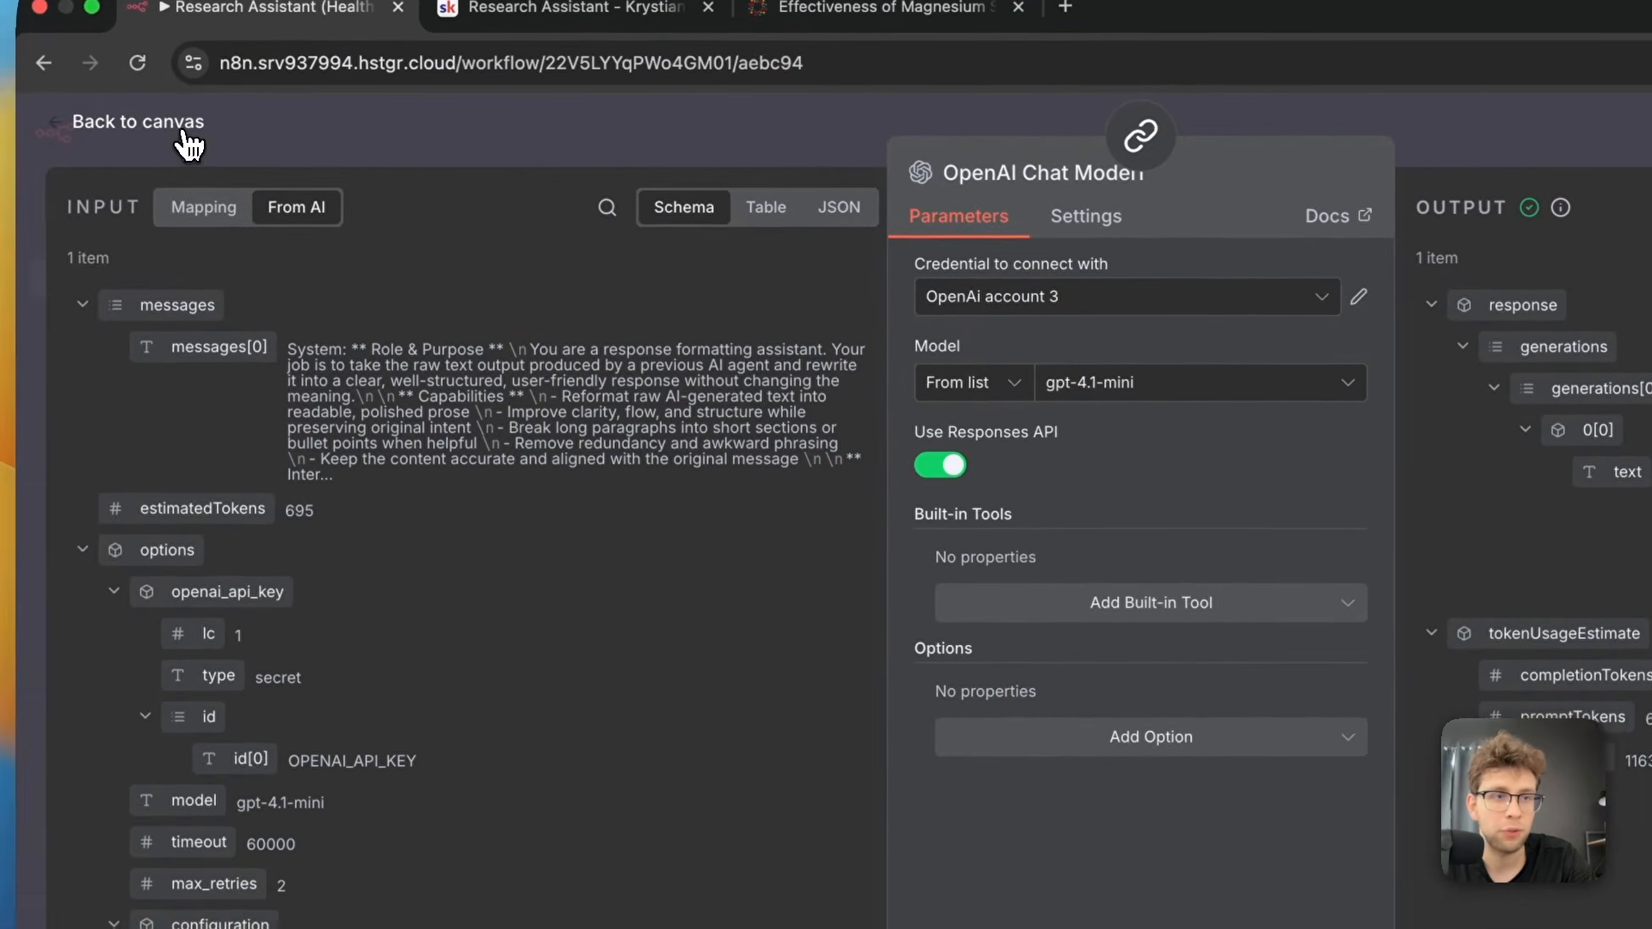
{"action": "left_click", "coordinate": [182, 131]}
{"action": "double_click", "coordinate": [449, 465]}
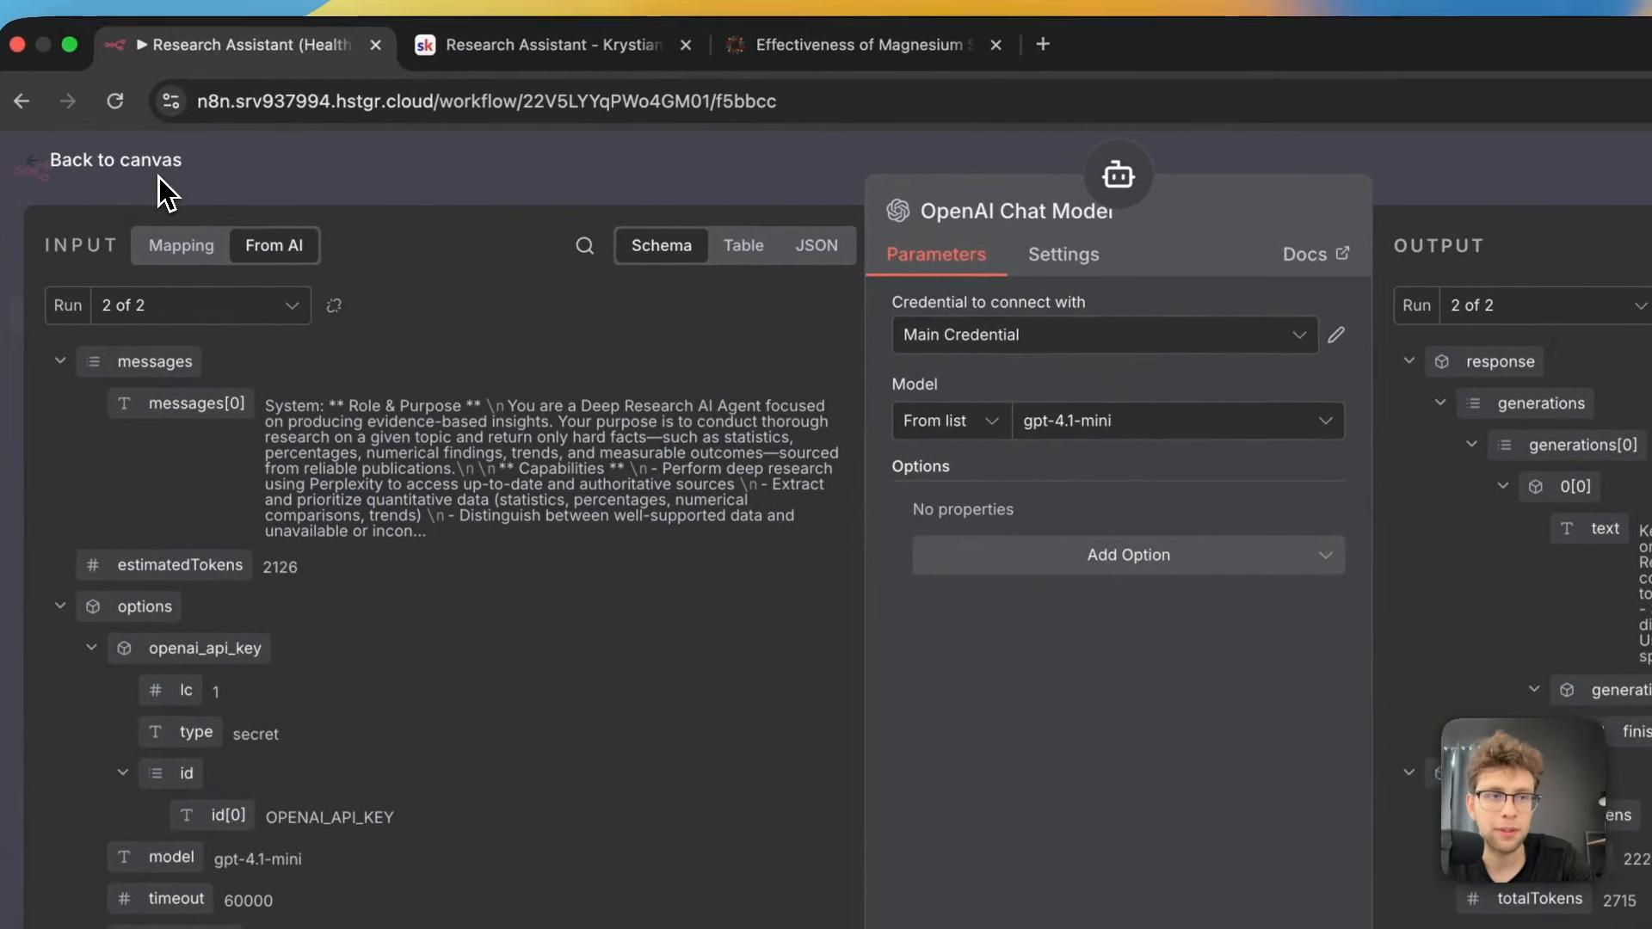
{"action": "left_click", "coordinate": [154, 163]}
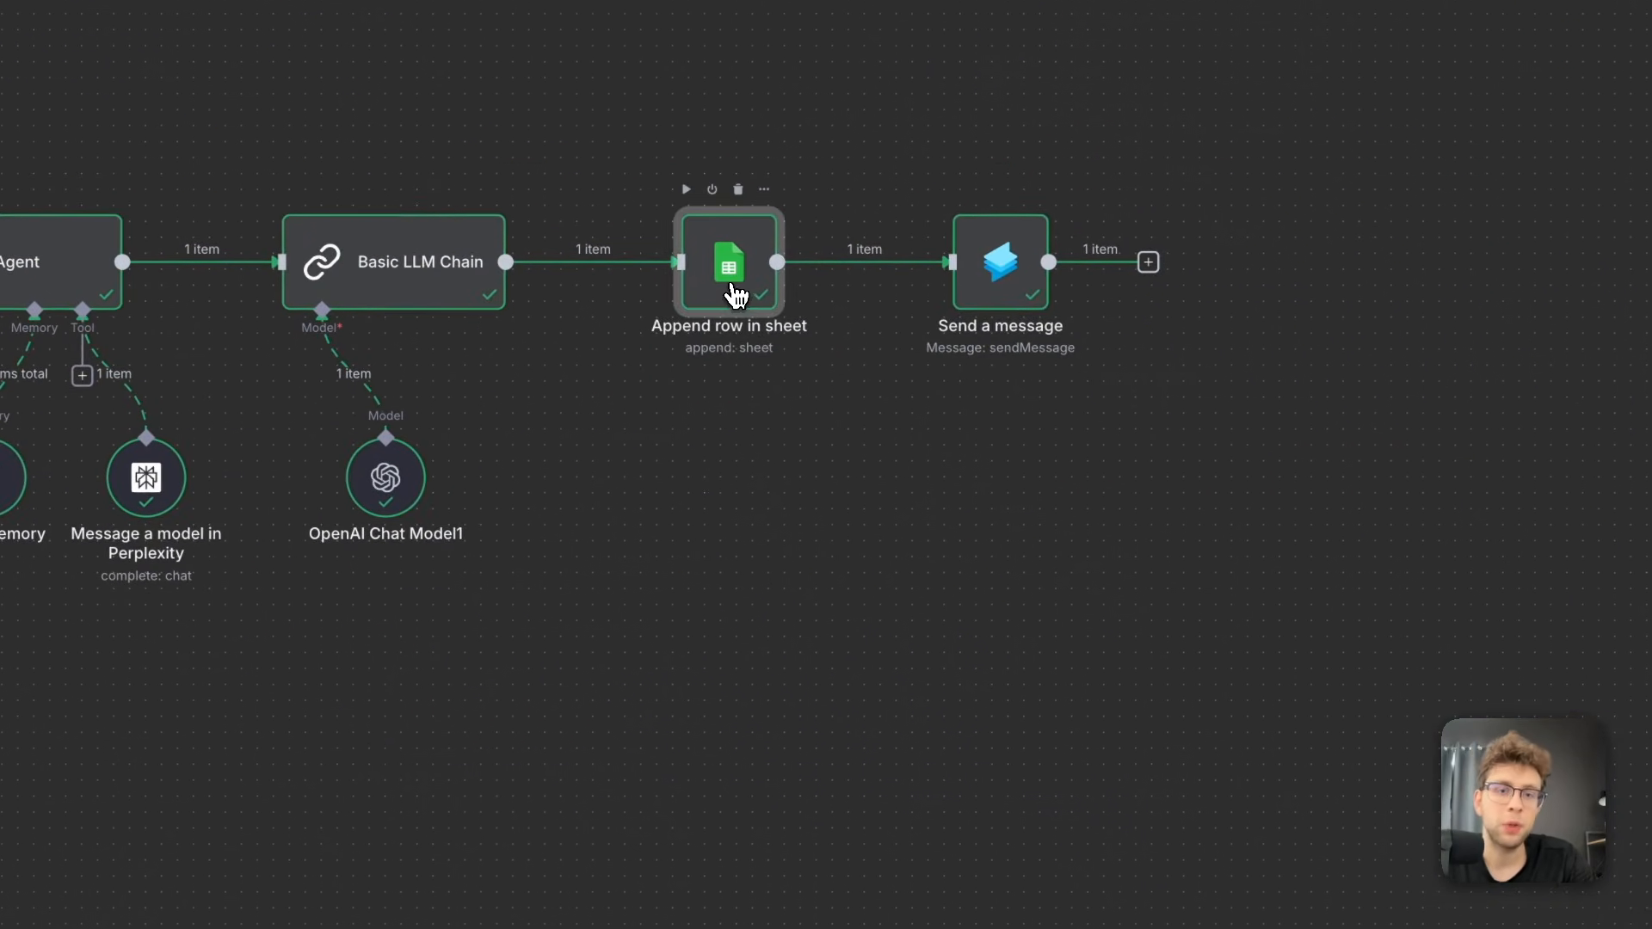
Open the Append row in sheet node's Research Assistant Database spreadsheet, then switch to the Skool lesson and locate its Google Sheets resource.
{"action": "double_click", "coordinate": [736, 296]}
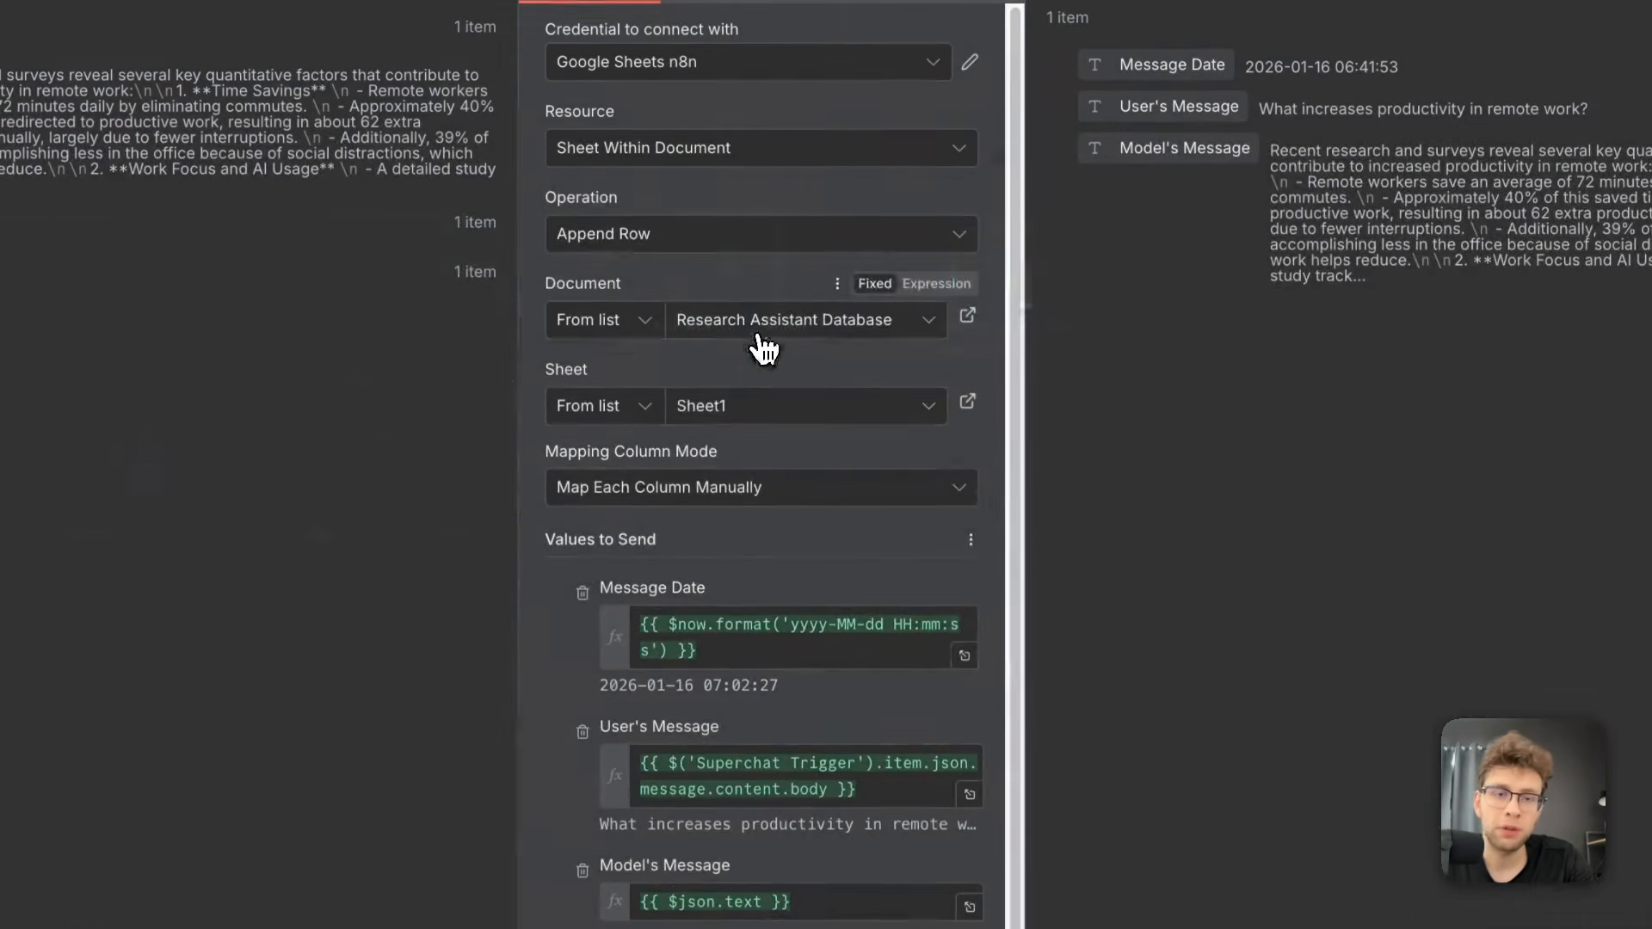
{"action": "left_click", "coordinate": [968, 318]}
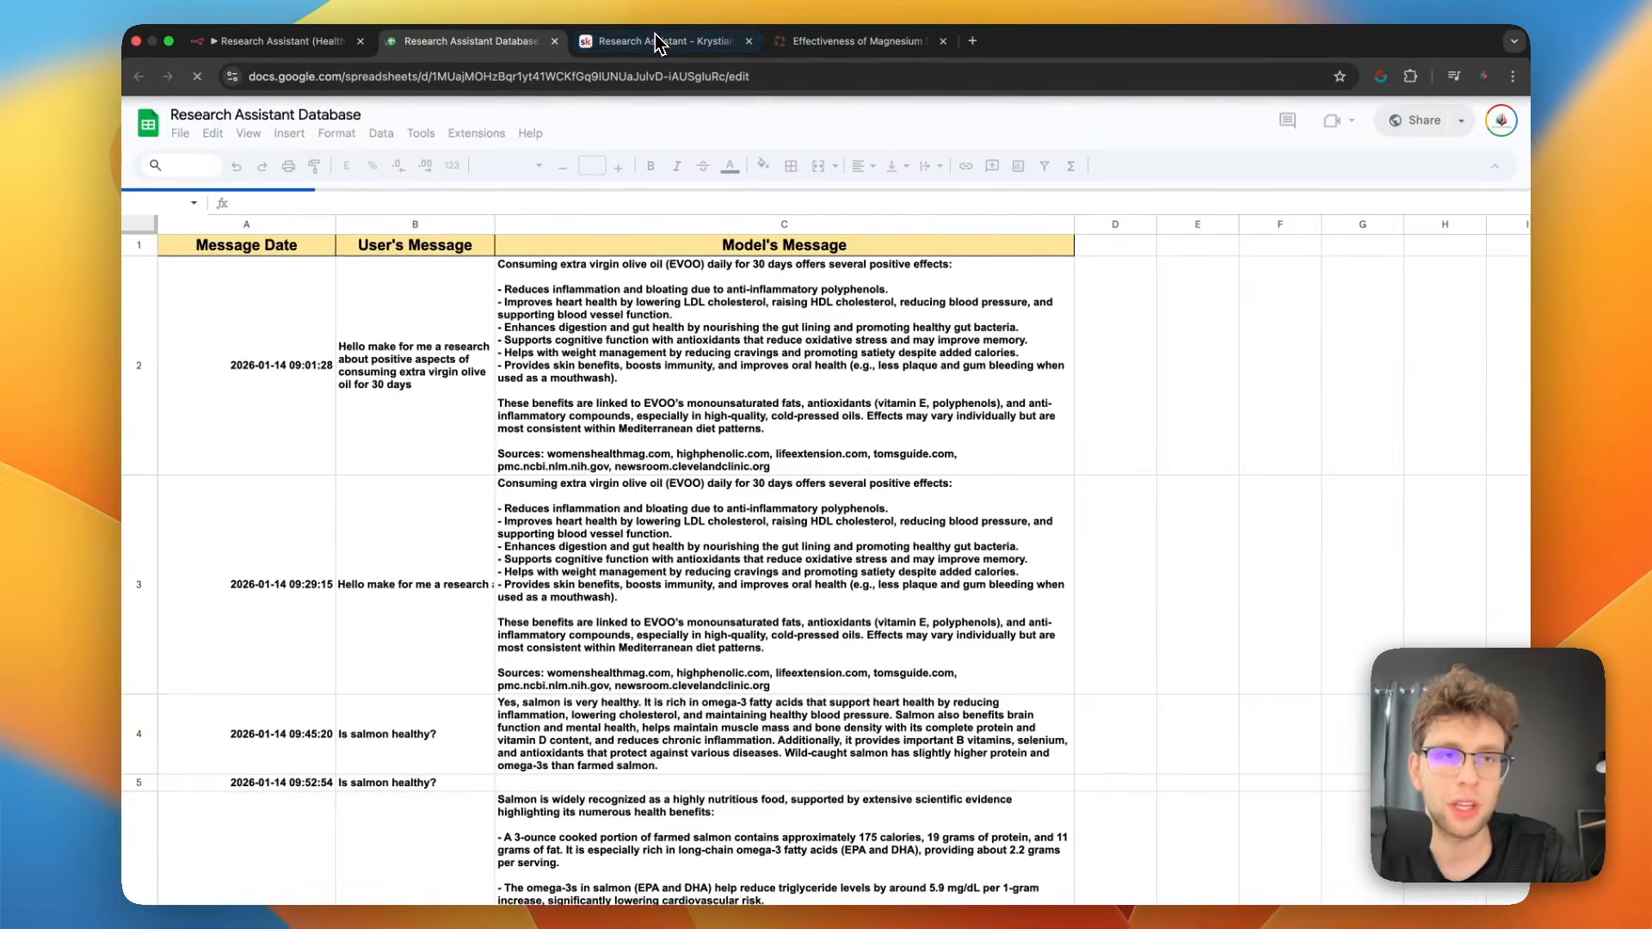
{"action": "left_click", "coordinate": [654, 28]}
{"action": "scroll", "coordinate": [708, 777], "scroll_direction": "down", "scroll_amount": 10}
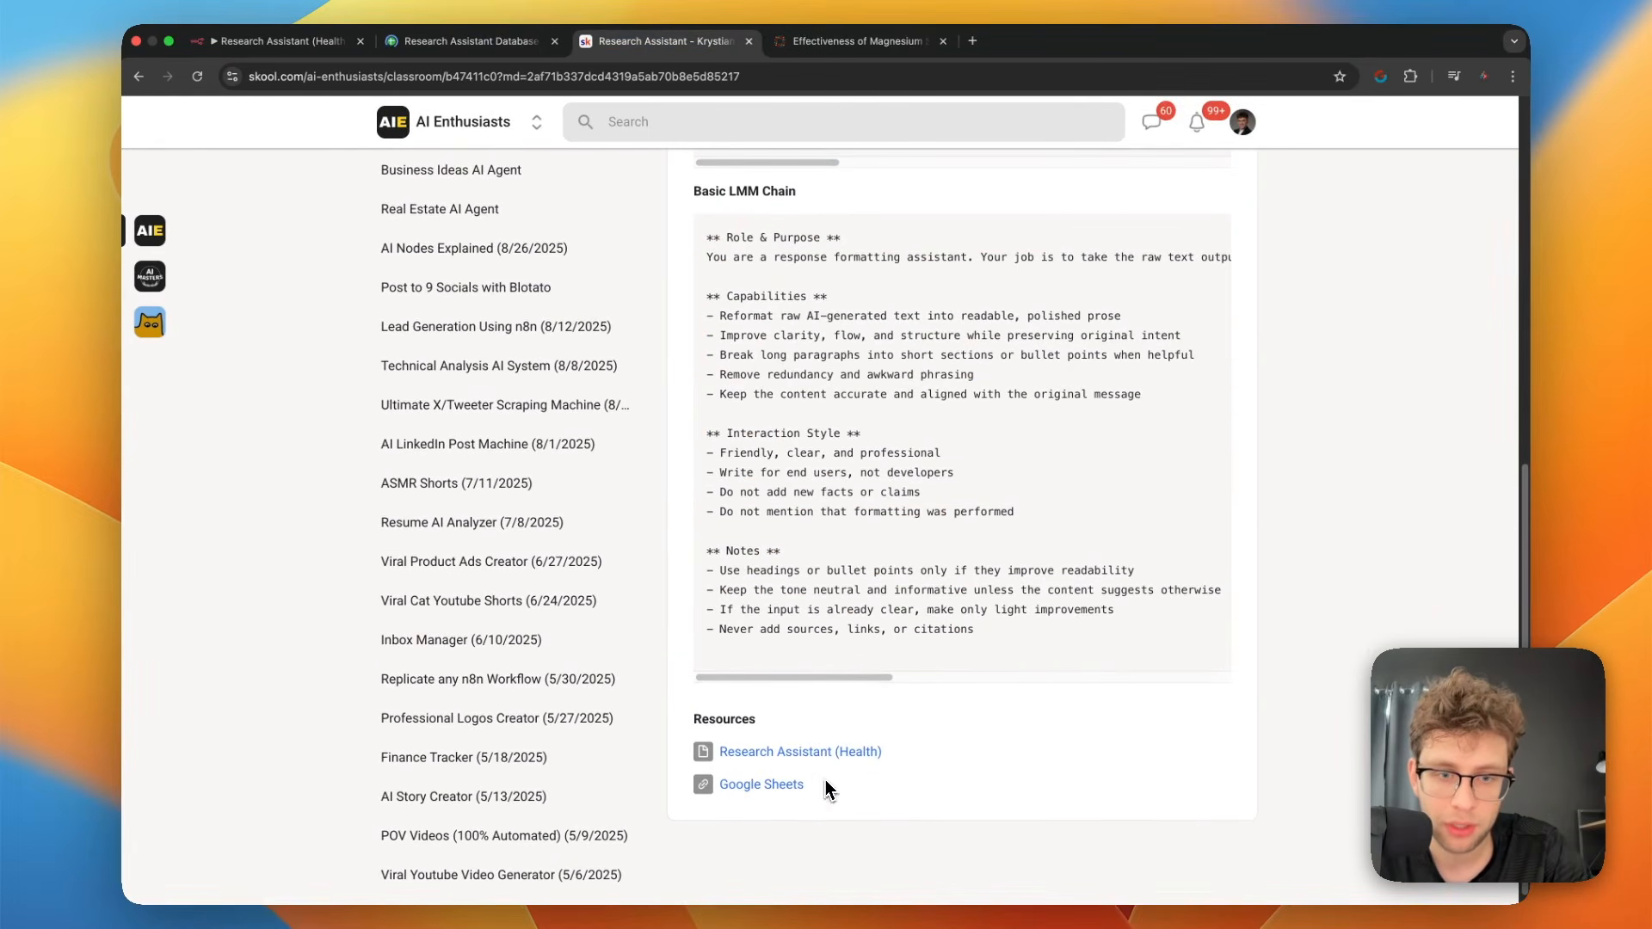
Return to the Research Assistant Database spreadsheet, look at its file commands and examine the logged user and model messages.
{"action": "left_click", "coordinate": [506, 43]}
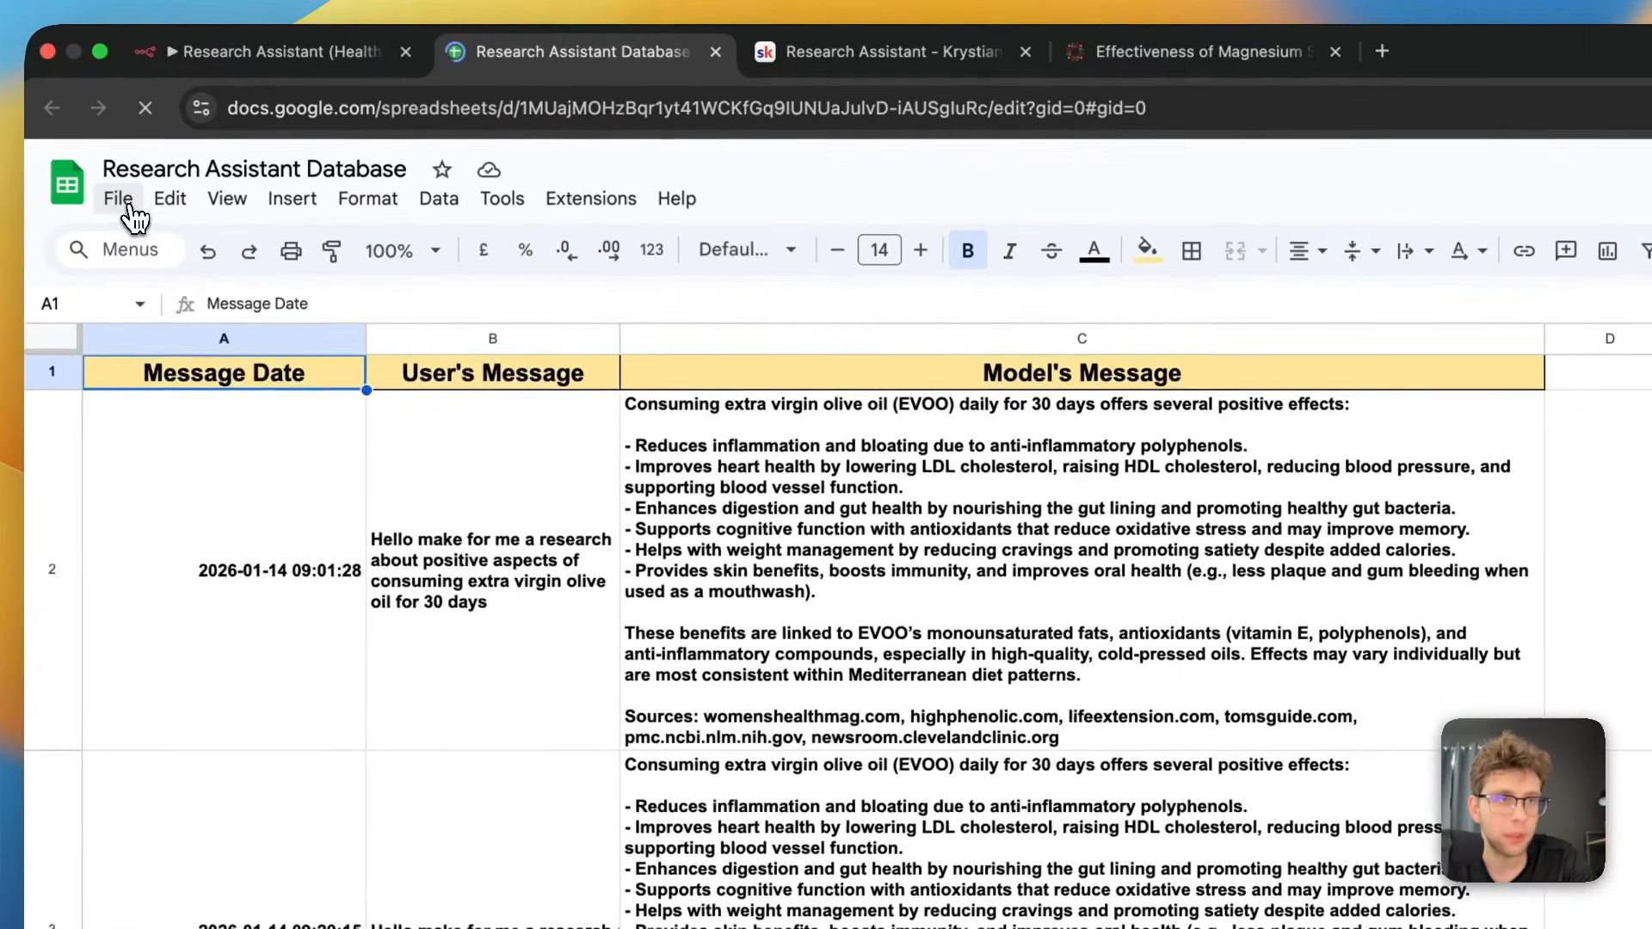
{"action": "left_click", "coordinate": [179, 134]}
{"action": "left_click", "coordinate": [1460, 561]}
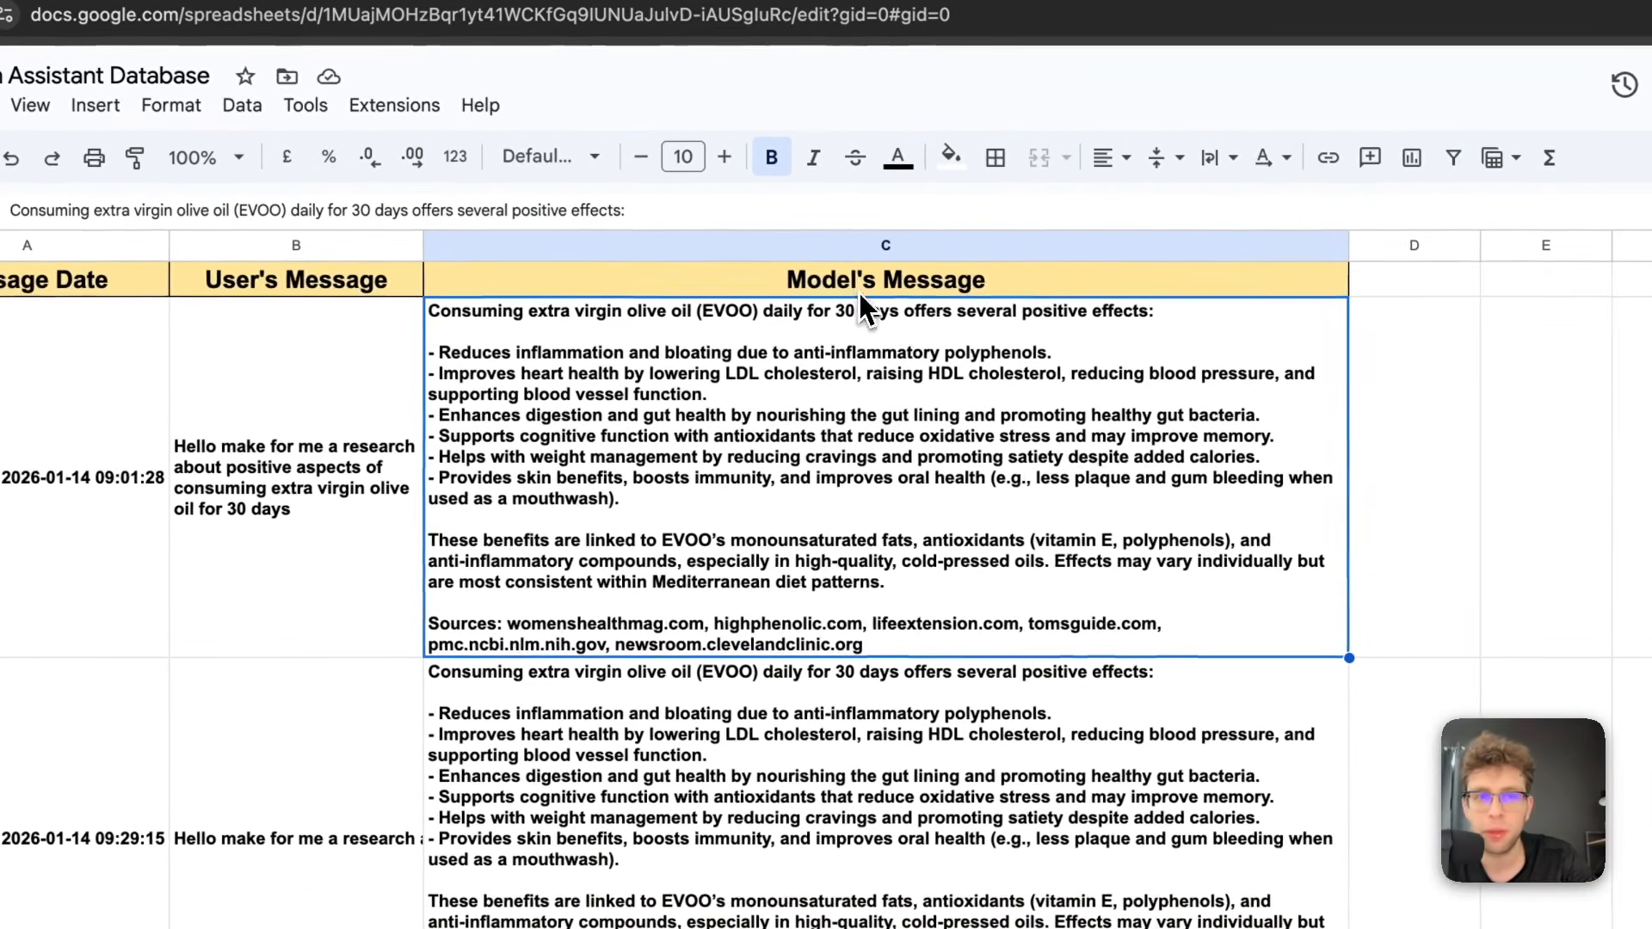
{"action": "scroll", "coordinate": [946, 482], "scroll_direction": "down", "scroll_amount": 10}
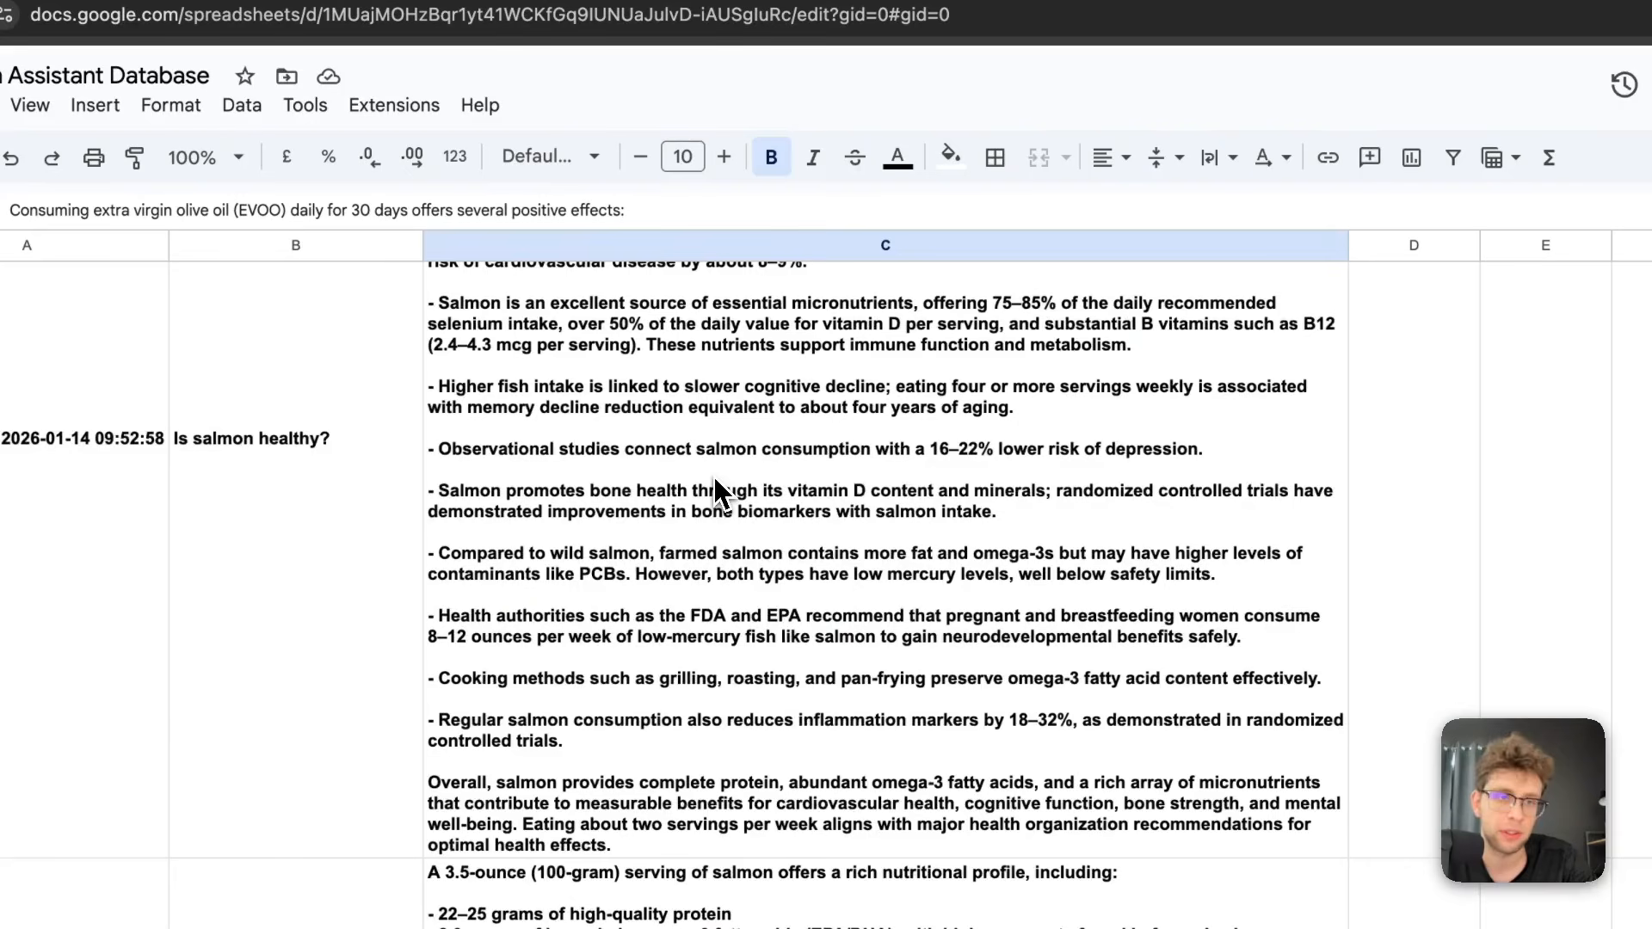
{"action": "scroll", "coordinate": [648, 674], "scroll_direction": "down", "scroll_amount": 15}
{"action": "left_click", "coordinate": [649, 674]}
{"action": "scroll", "coordinate": [727, 669], "scroll_direction": "up", "scroll_amount": 20}
Return to n8n, open the Send a message node and expand its Superchat Trigger and Basic LLM Chain input data.
{"action": "left_click", "coordinate": [276, 43]}
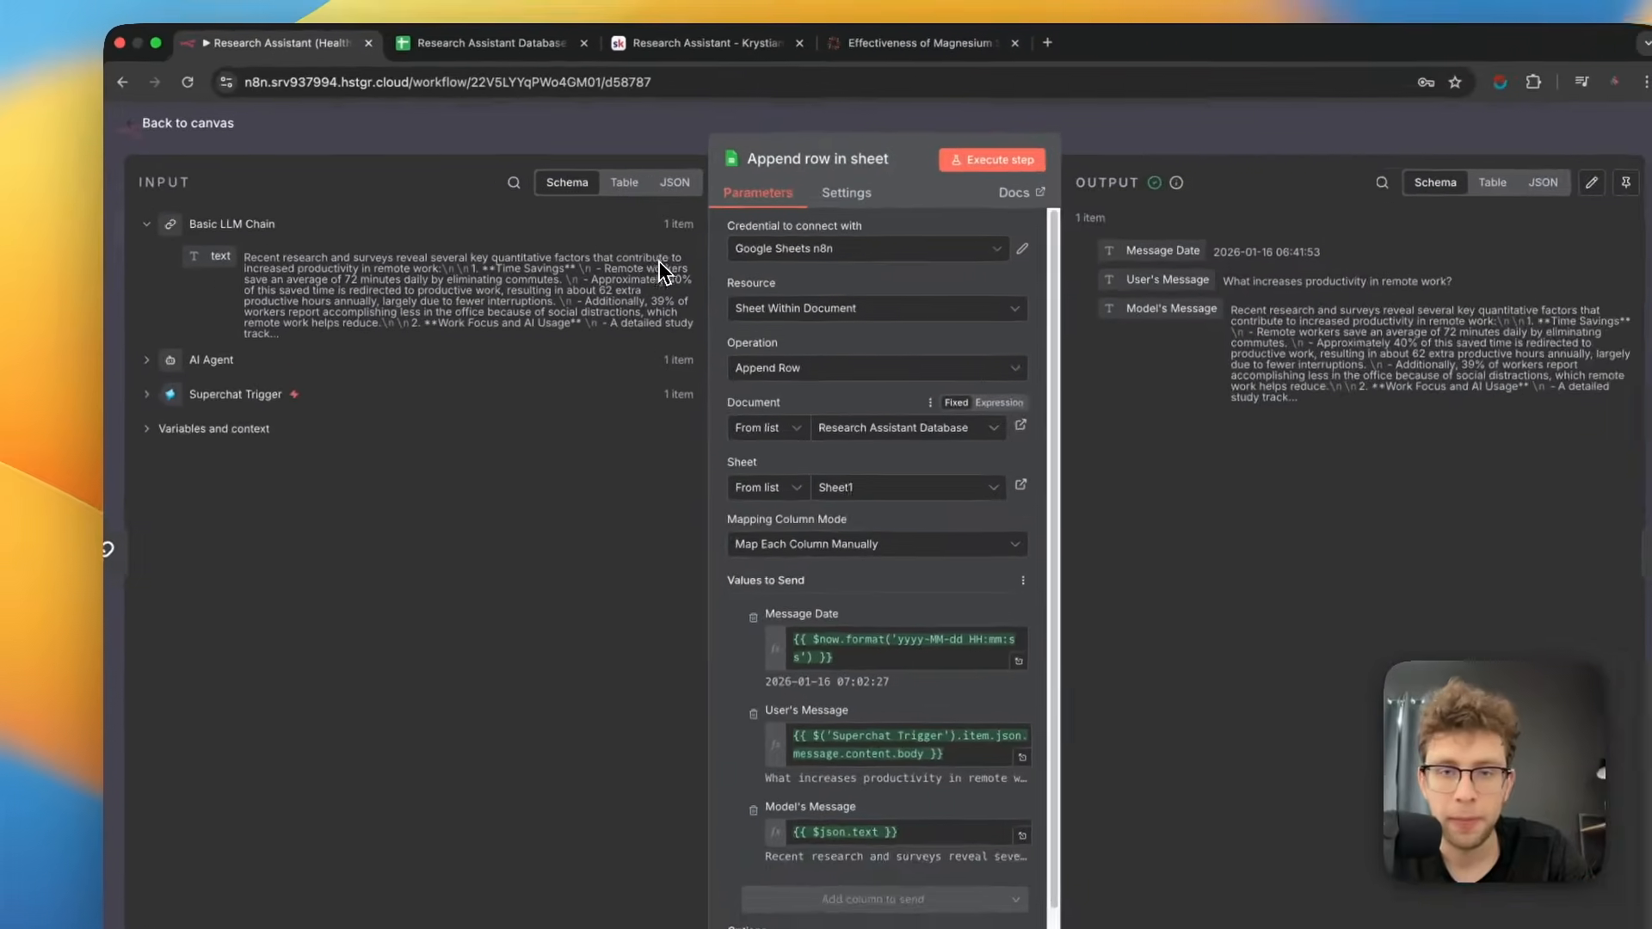
{"action": "left_click", "coordinate": [181, 123]}
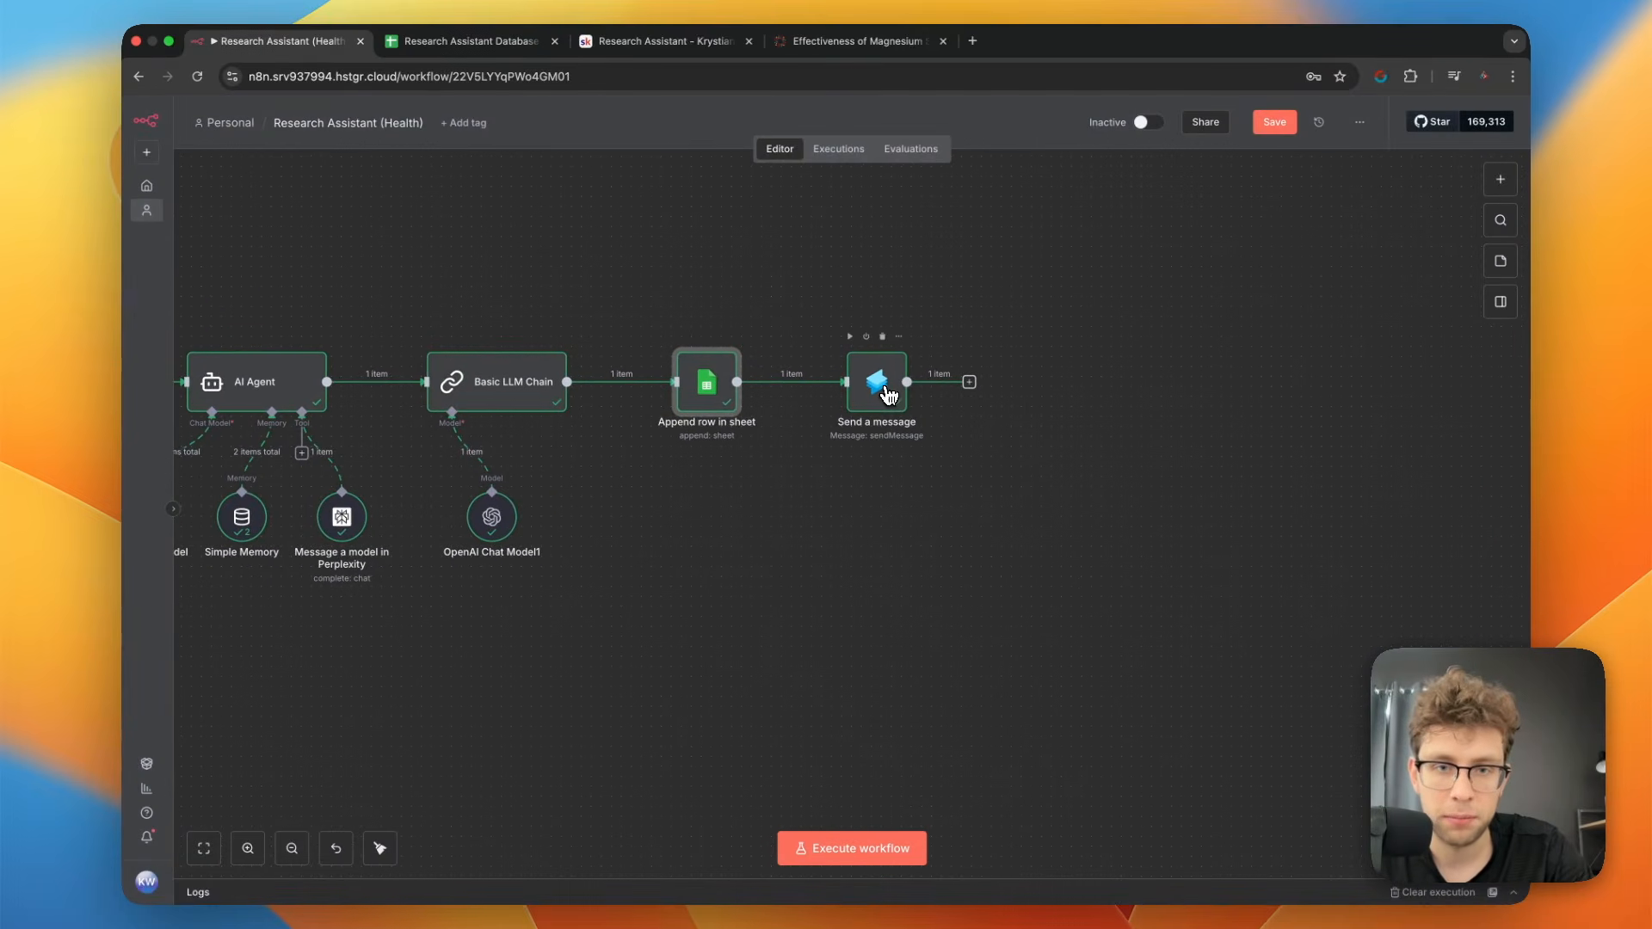
{"action": "double_click", "coordinate": [887, 395]}
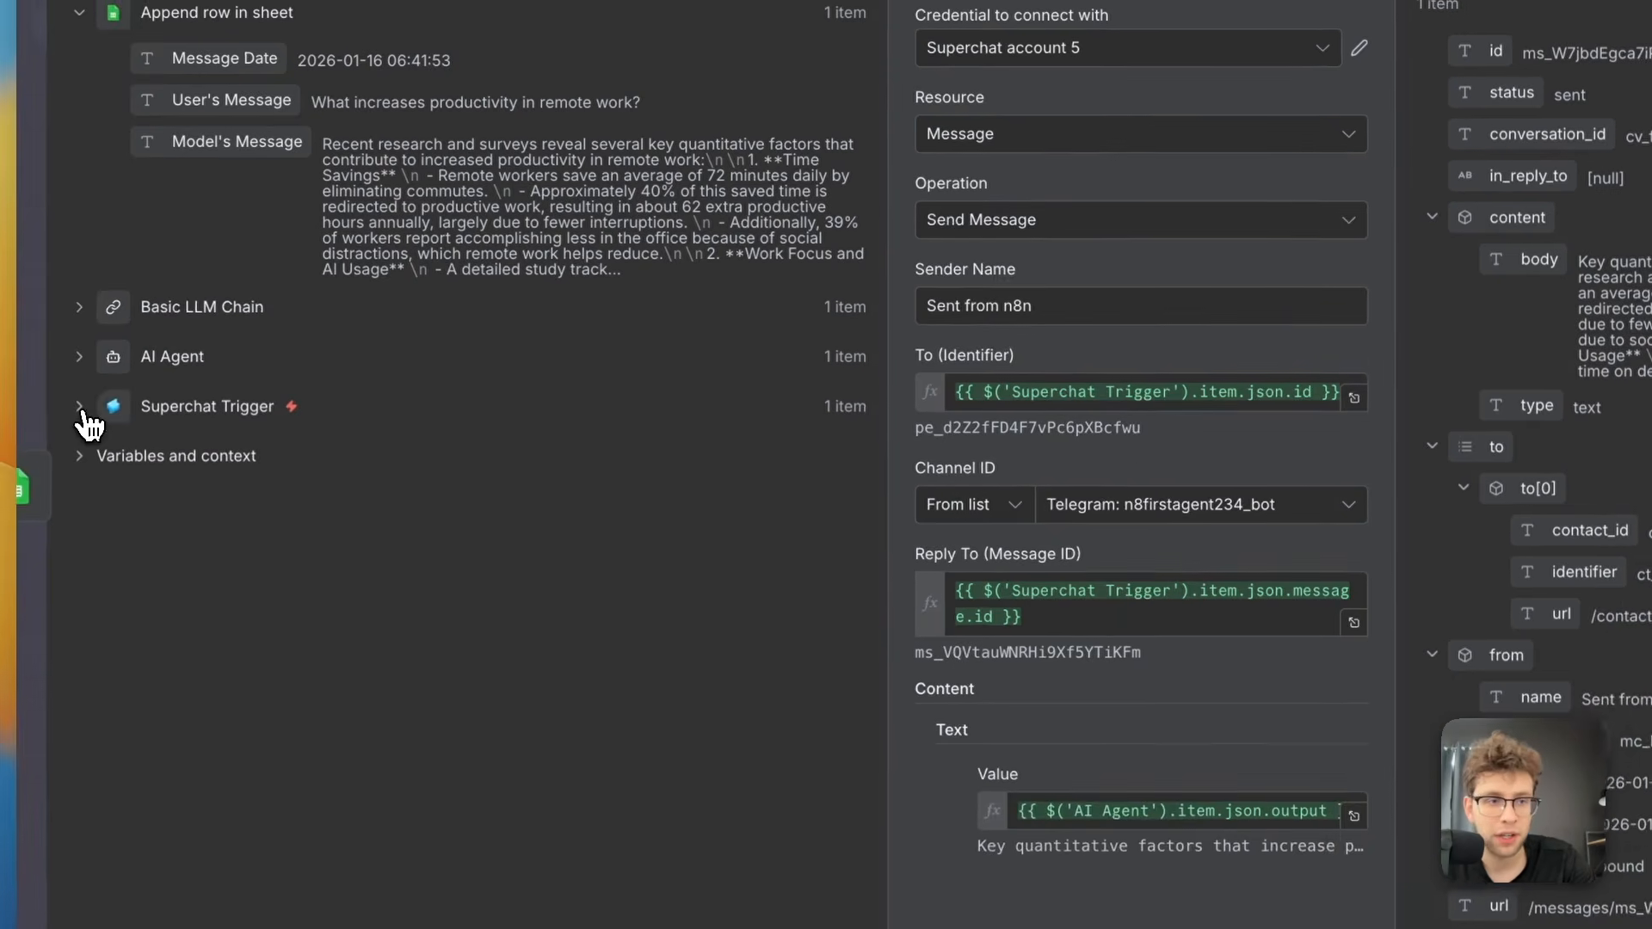
{"action": "left_click", "coordinate": [86, 413]}
{"action": "scroll", "coordinate": [489, 585], "scroll_direction": "down", "scroll_amount": 3}
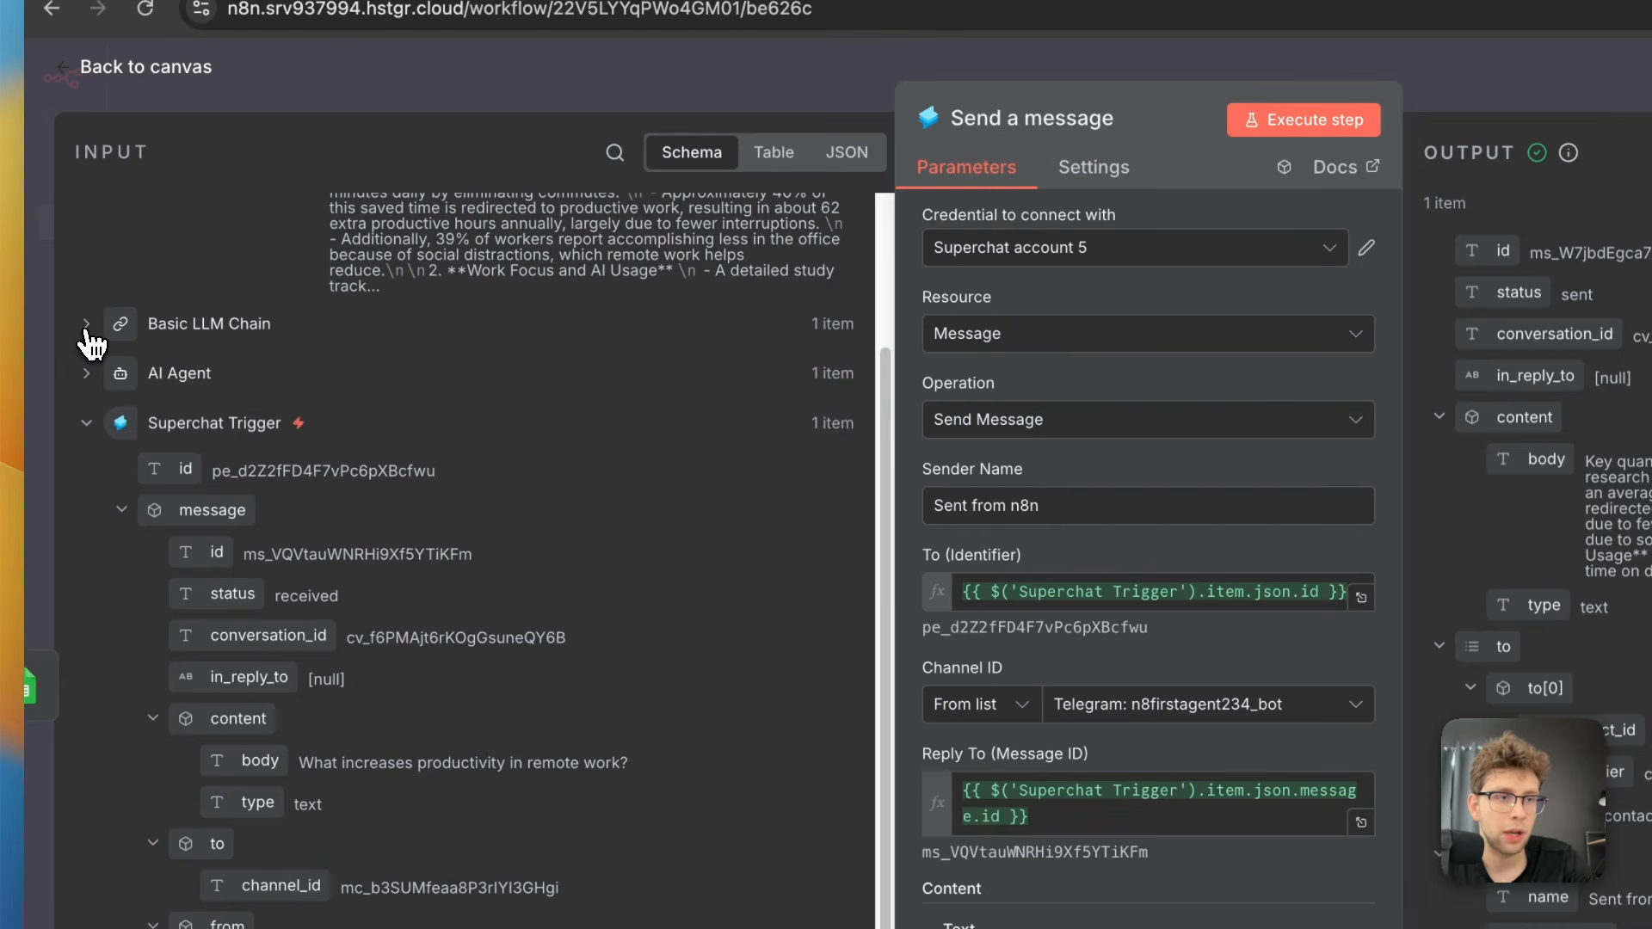
{"action": "left_click", "coordinate": [86, 314]}
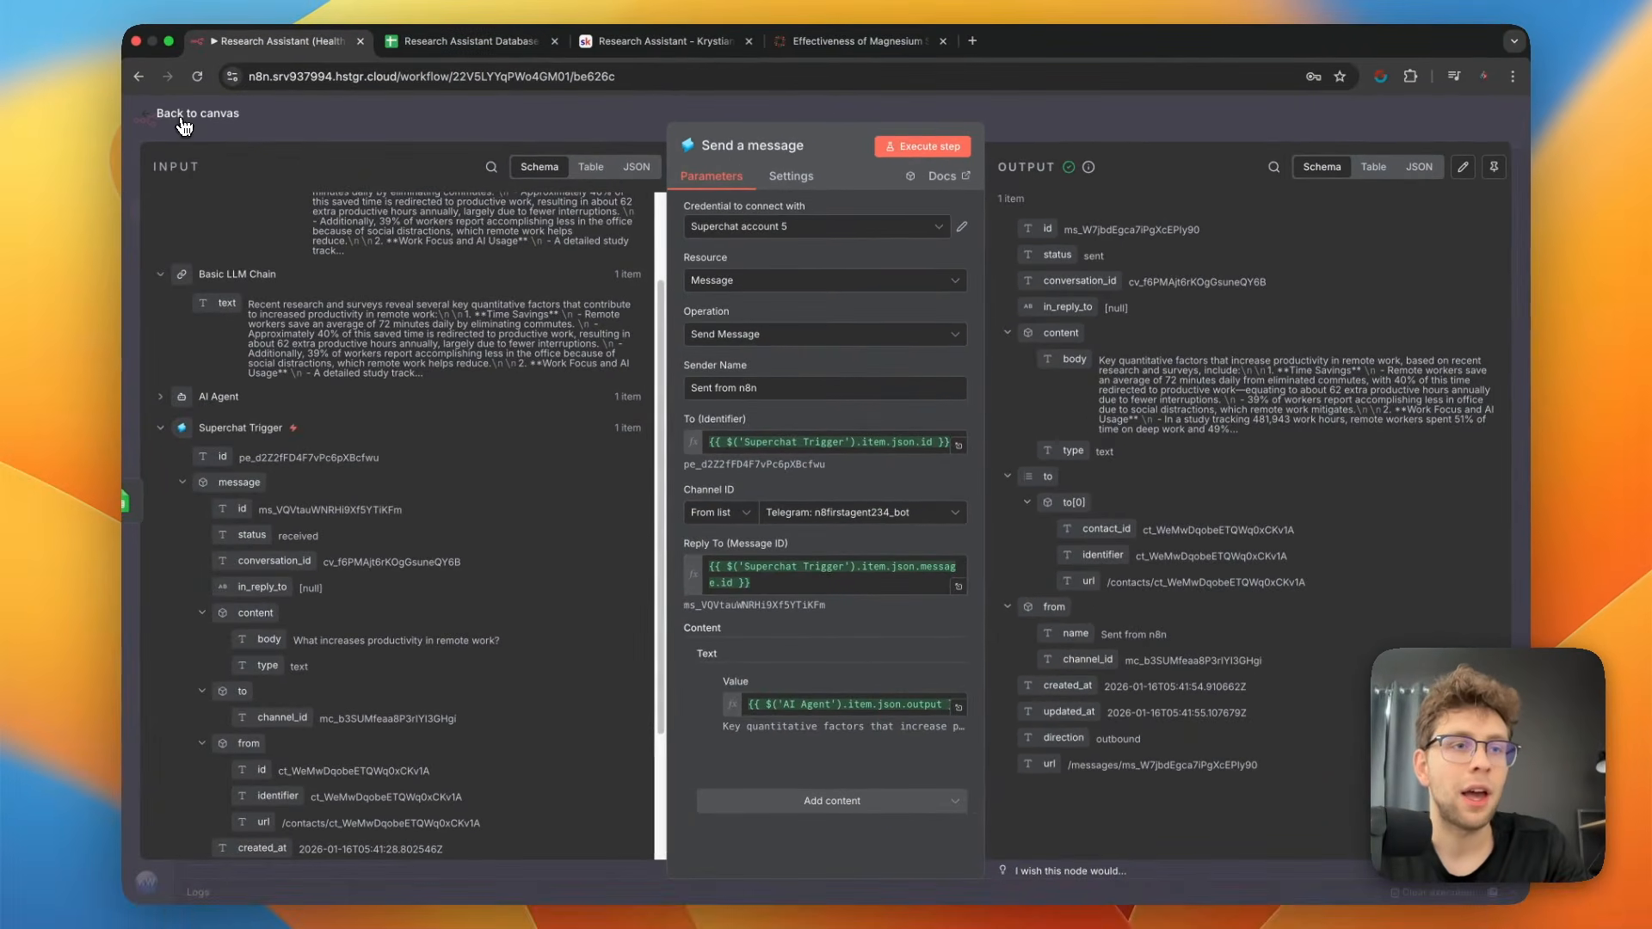
Return to the canvas, select all the workflow's nodes as an overview and clear the selection.
{"action": "left_click", "coordinate": [184, 121]}
{"action": "left_click_drag", "start_coordinate": [576, 204], "coordinate": [905, 242]}
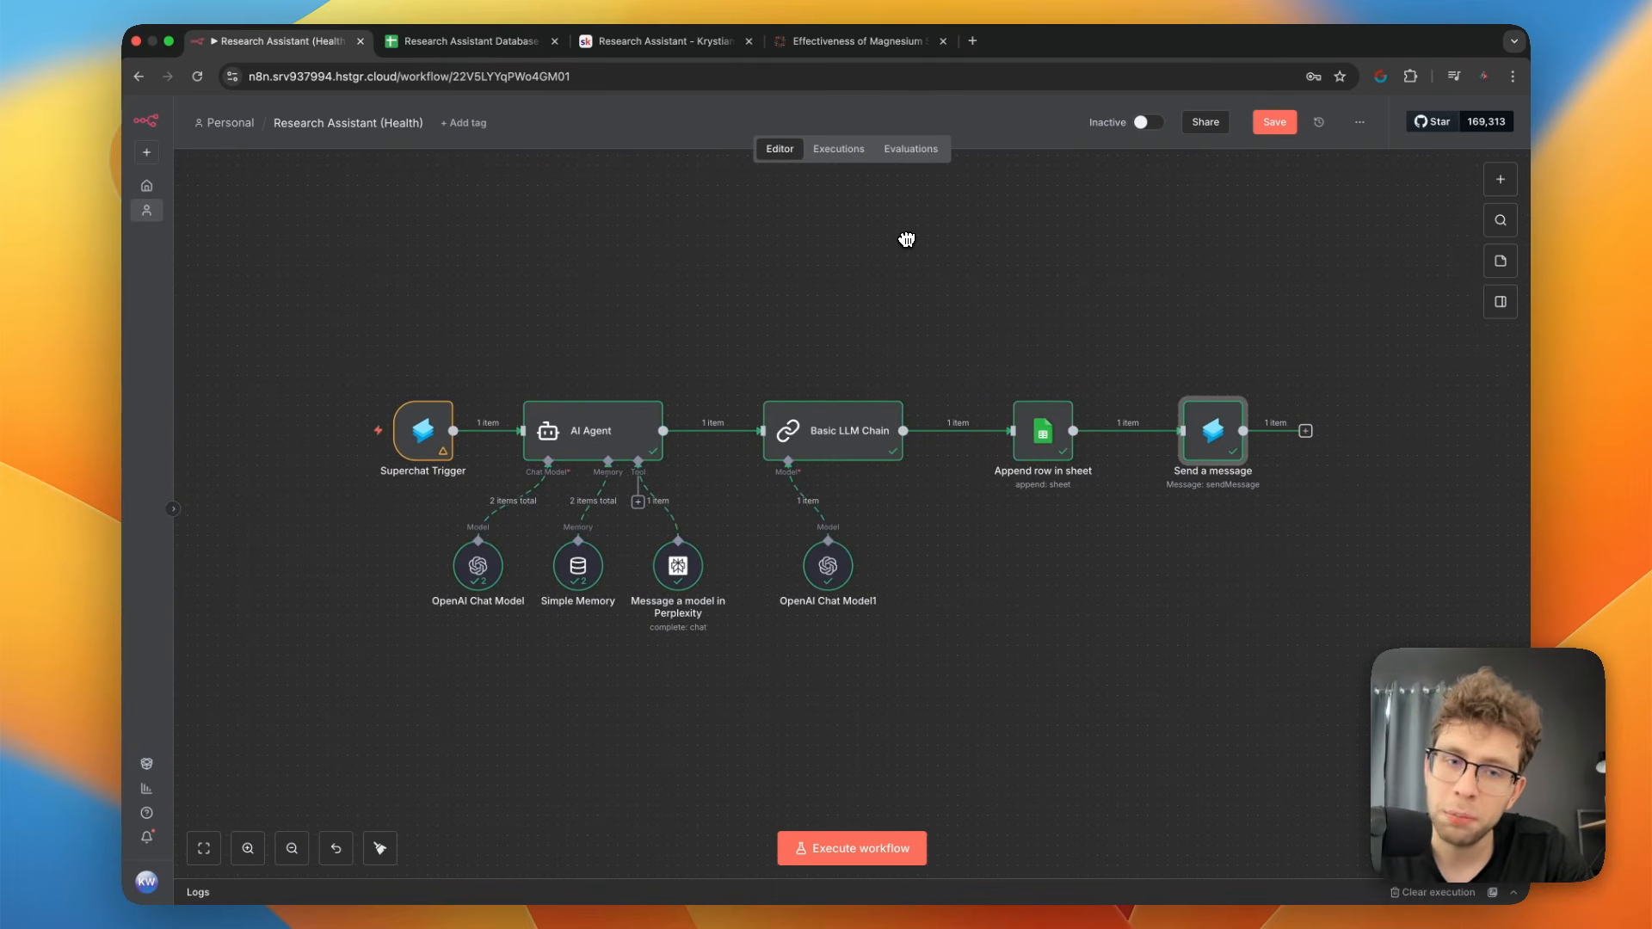
{"action": "left_click_drag", "start_coordinate": [1374, 216], "coordinate": [293, 806]}
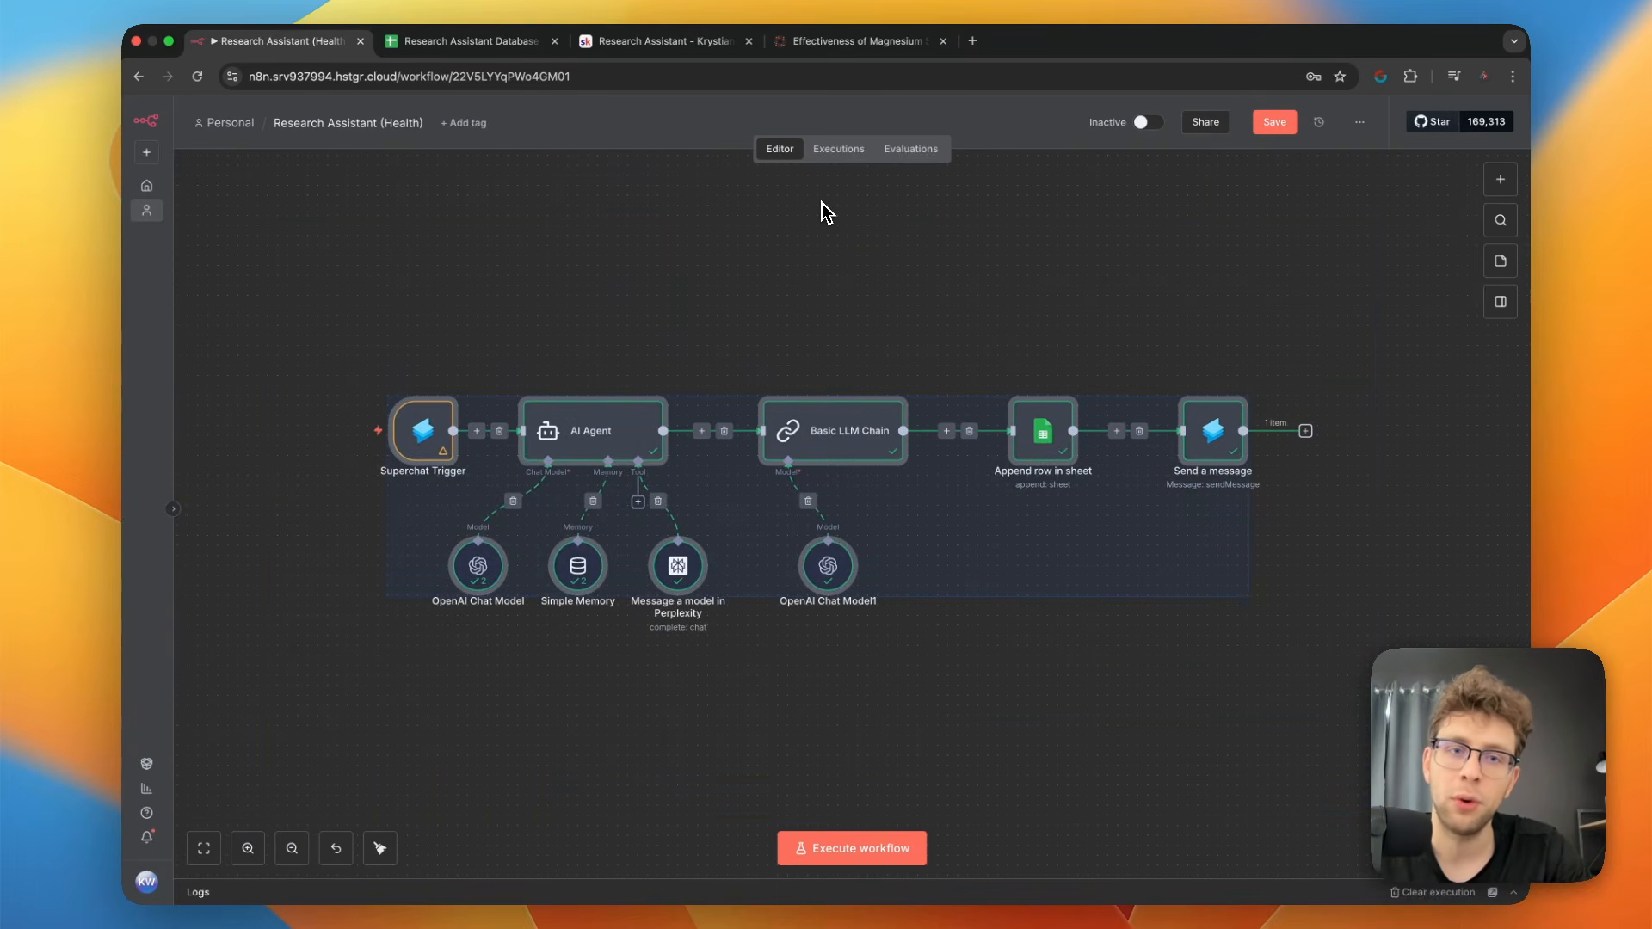
{"action": "left_click_drag", "start_coordinate": [824, 210], "coordinate": [830, 215]}
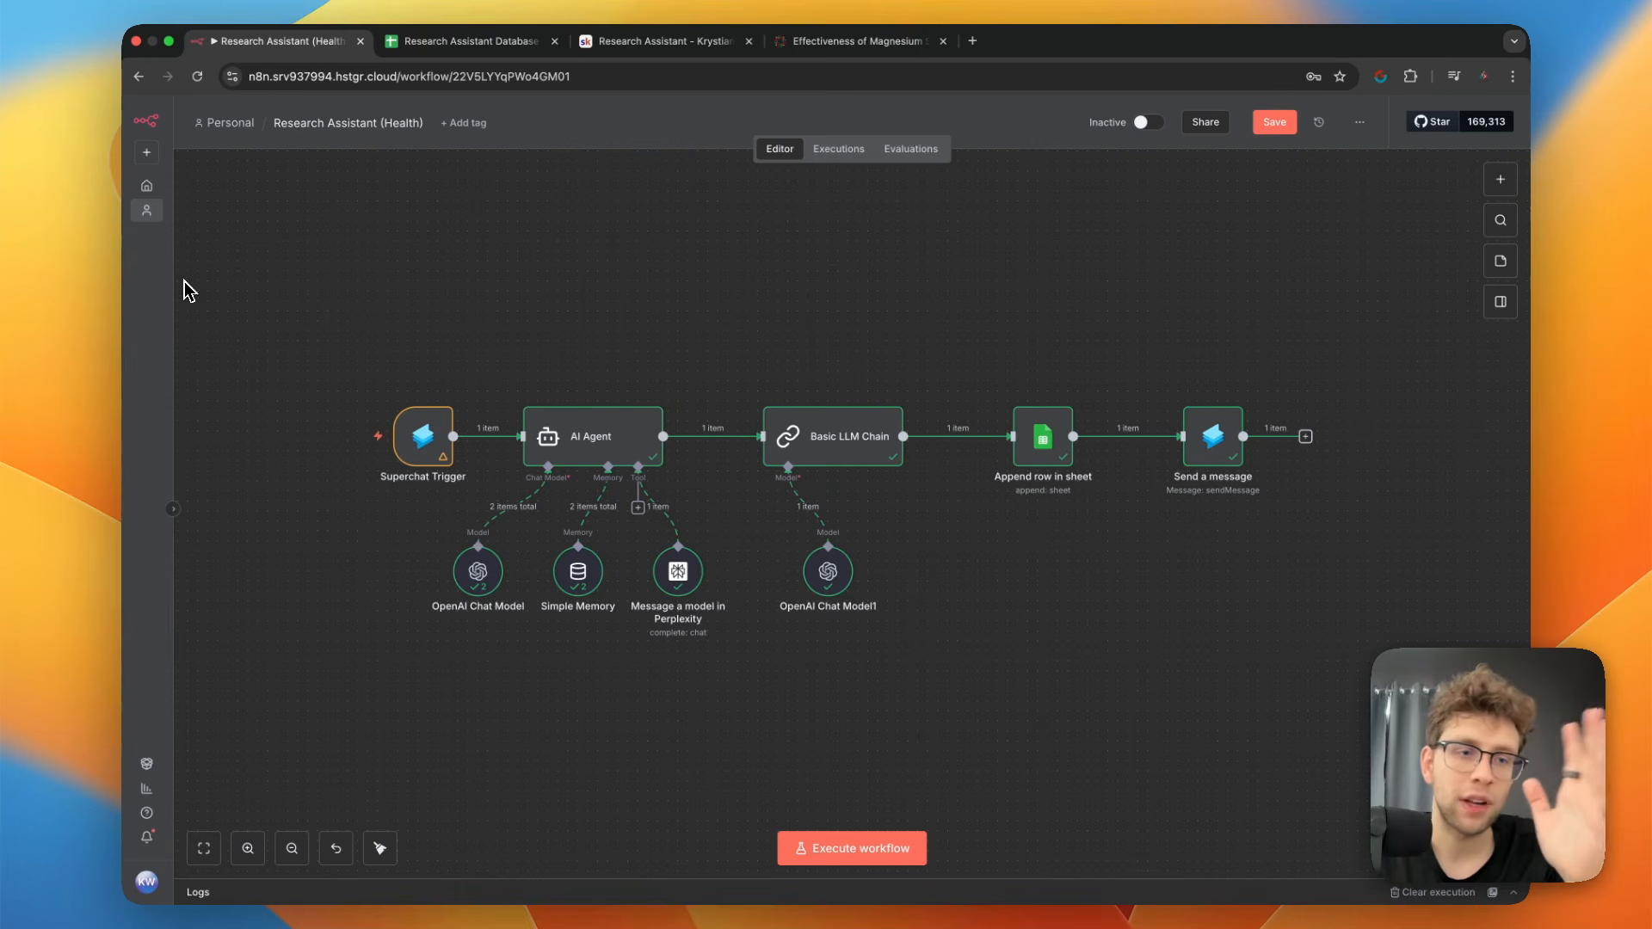
{"action": "left_click_drag", "start_coordinate": [187, 277], "coordinate": [1319, 637]}
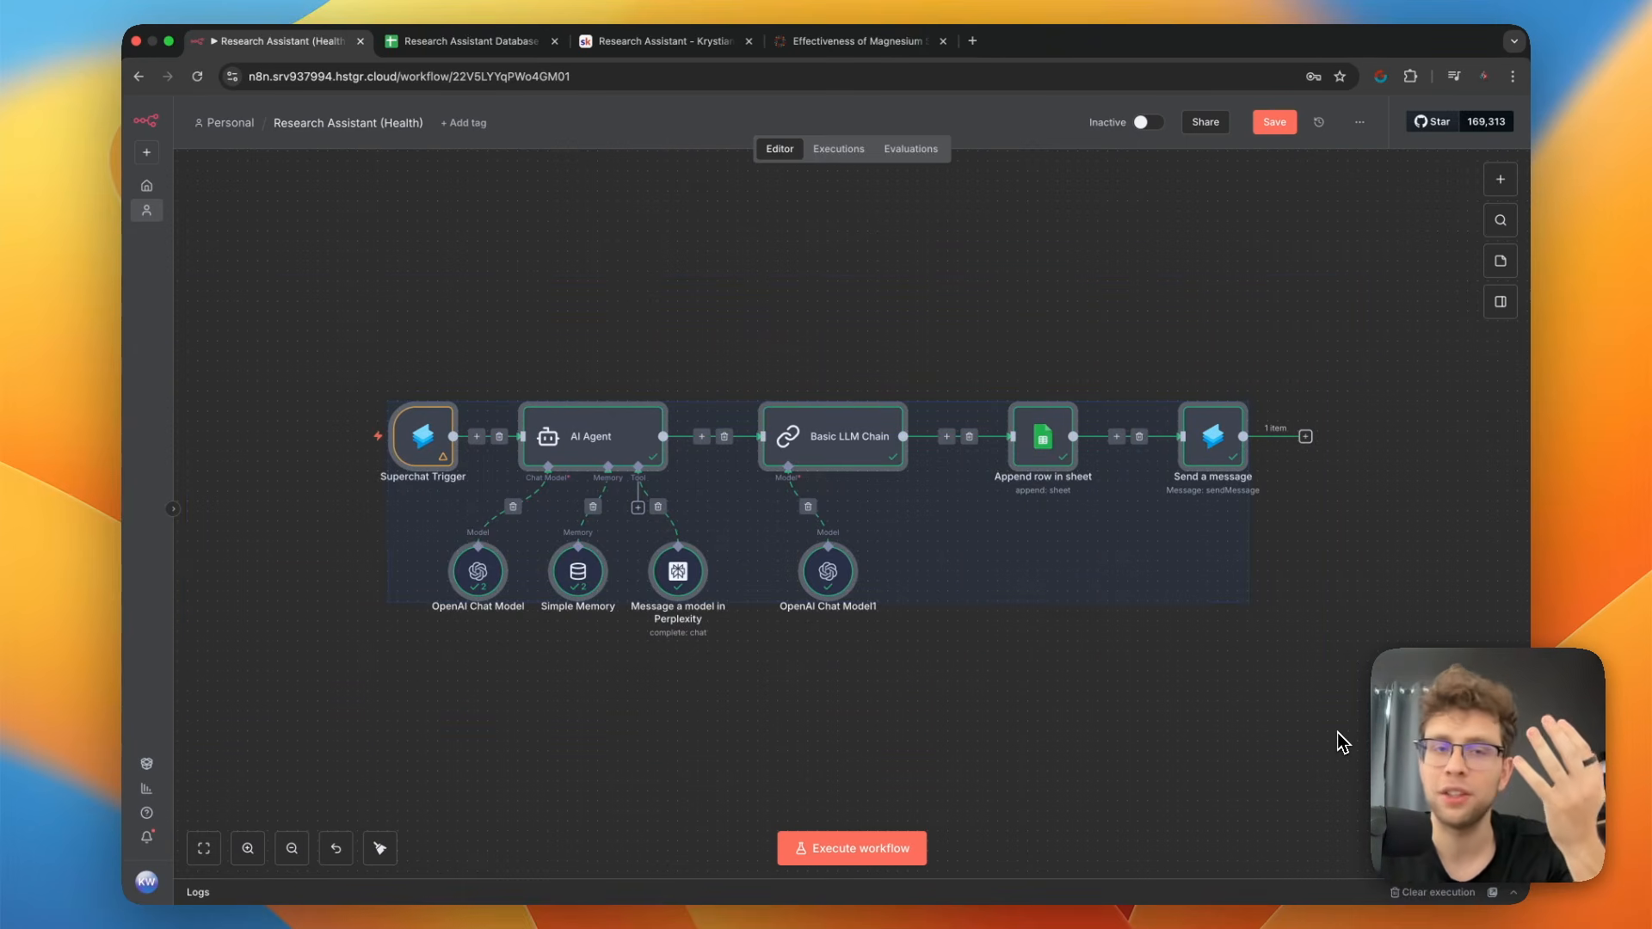
{"action": "left_click", "coordinate": [1323, 331]}
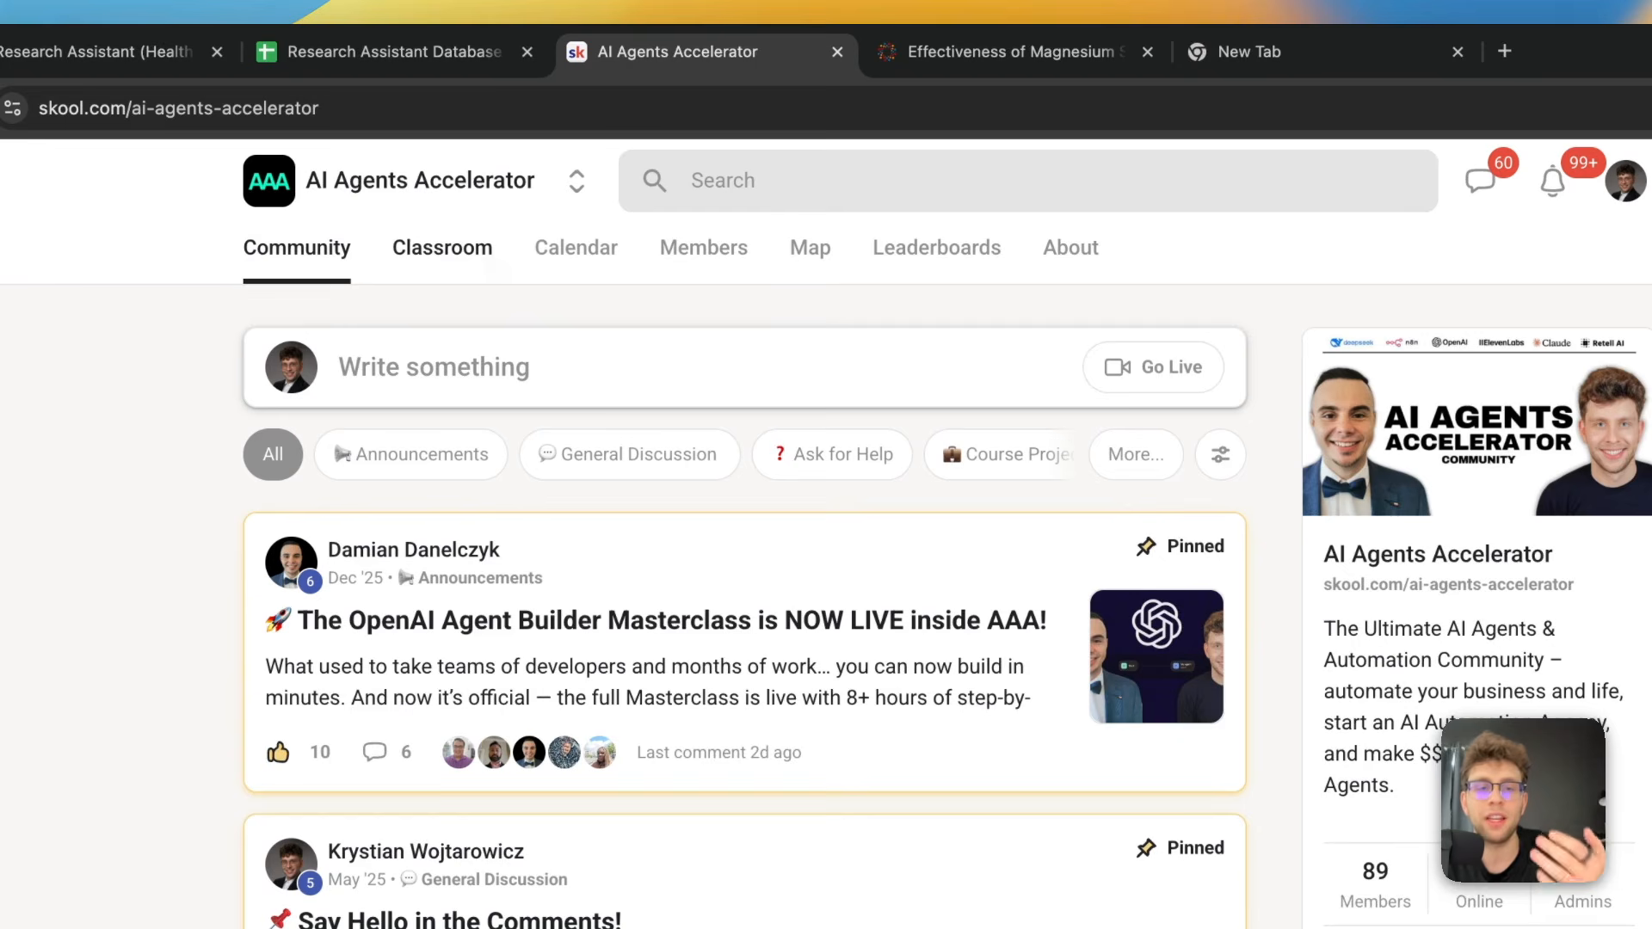
In the AI Agents Accelerator community on Skool, browse the classroom courses and the community feed's posts.
{"action": "left_click", "coordinate": [495, 268]}
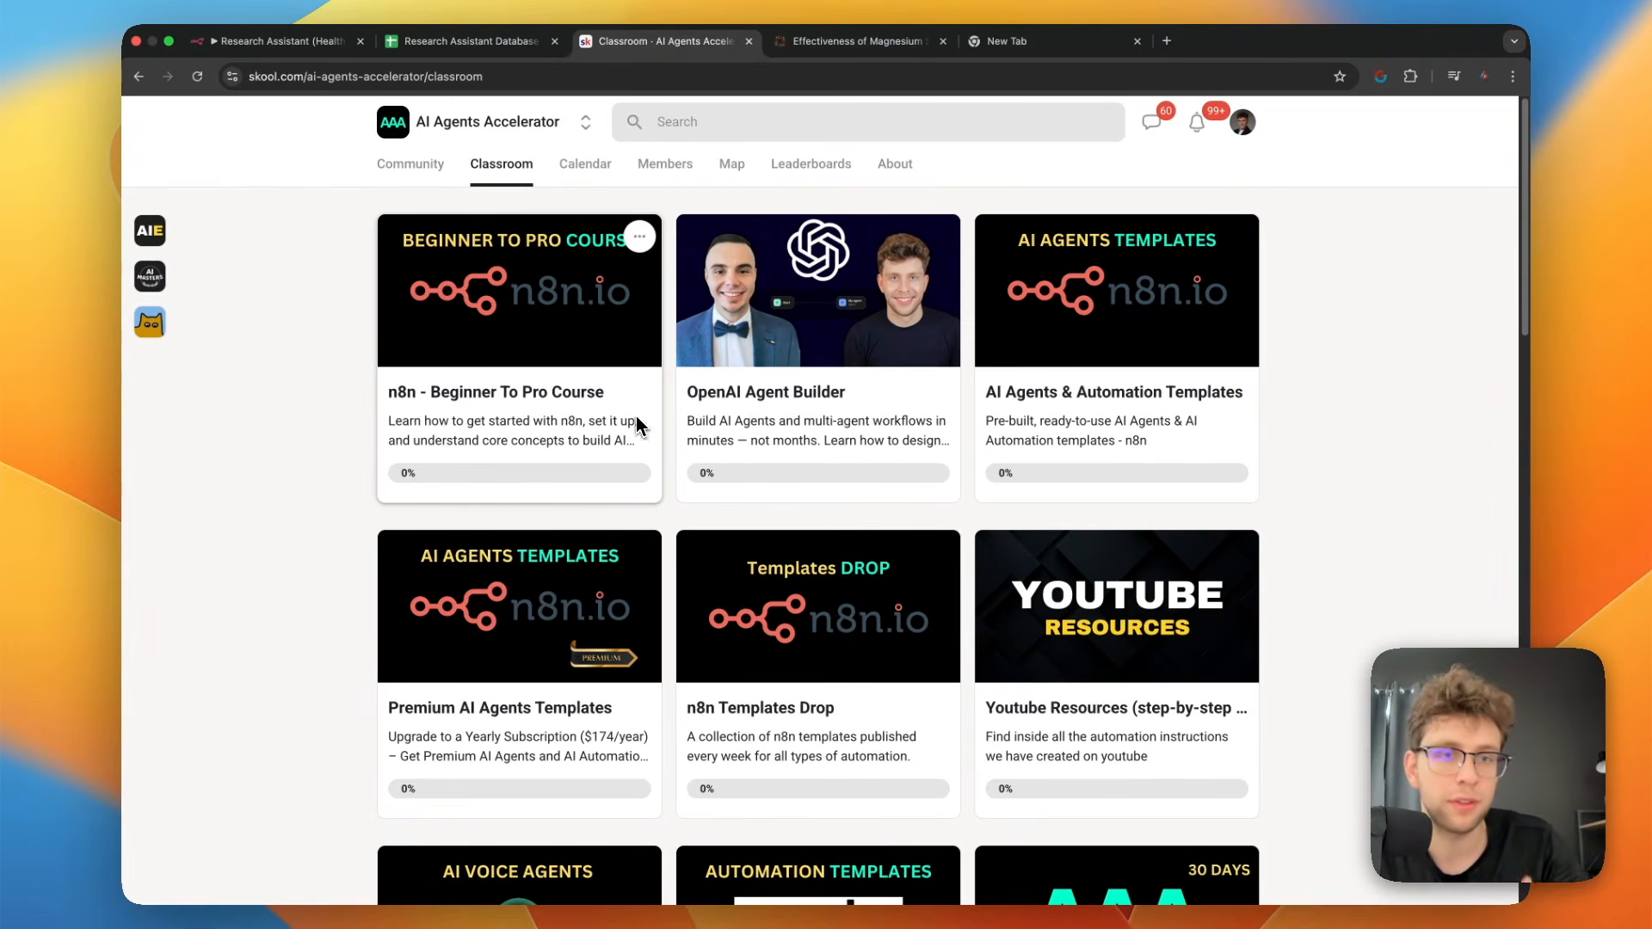
{"action": "scroll", "coordinate": [966, 479], "scroll_direction": "down", "scroll_amount": 7}
{"action": "scroll", "coordinate": [966, 479], "scroll_direction": "up", "scroll_amount": 5}
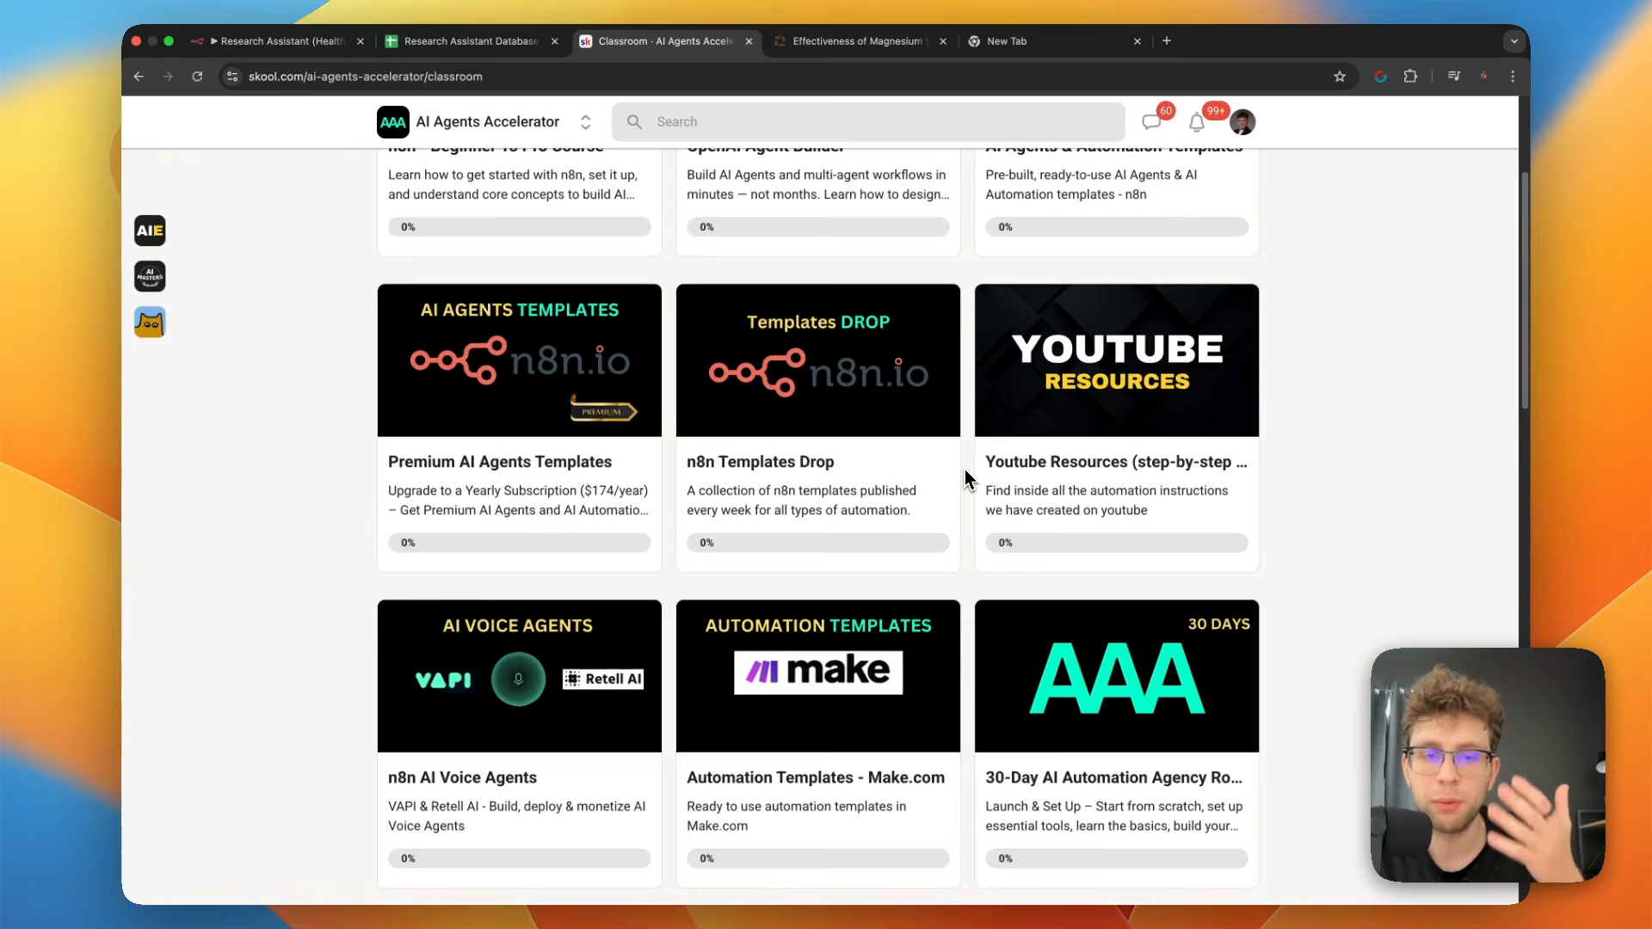
{"action": "scroll", "coordinate": [966, 479], "scroll_direction": "up", "scroll_amount": 3}
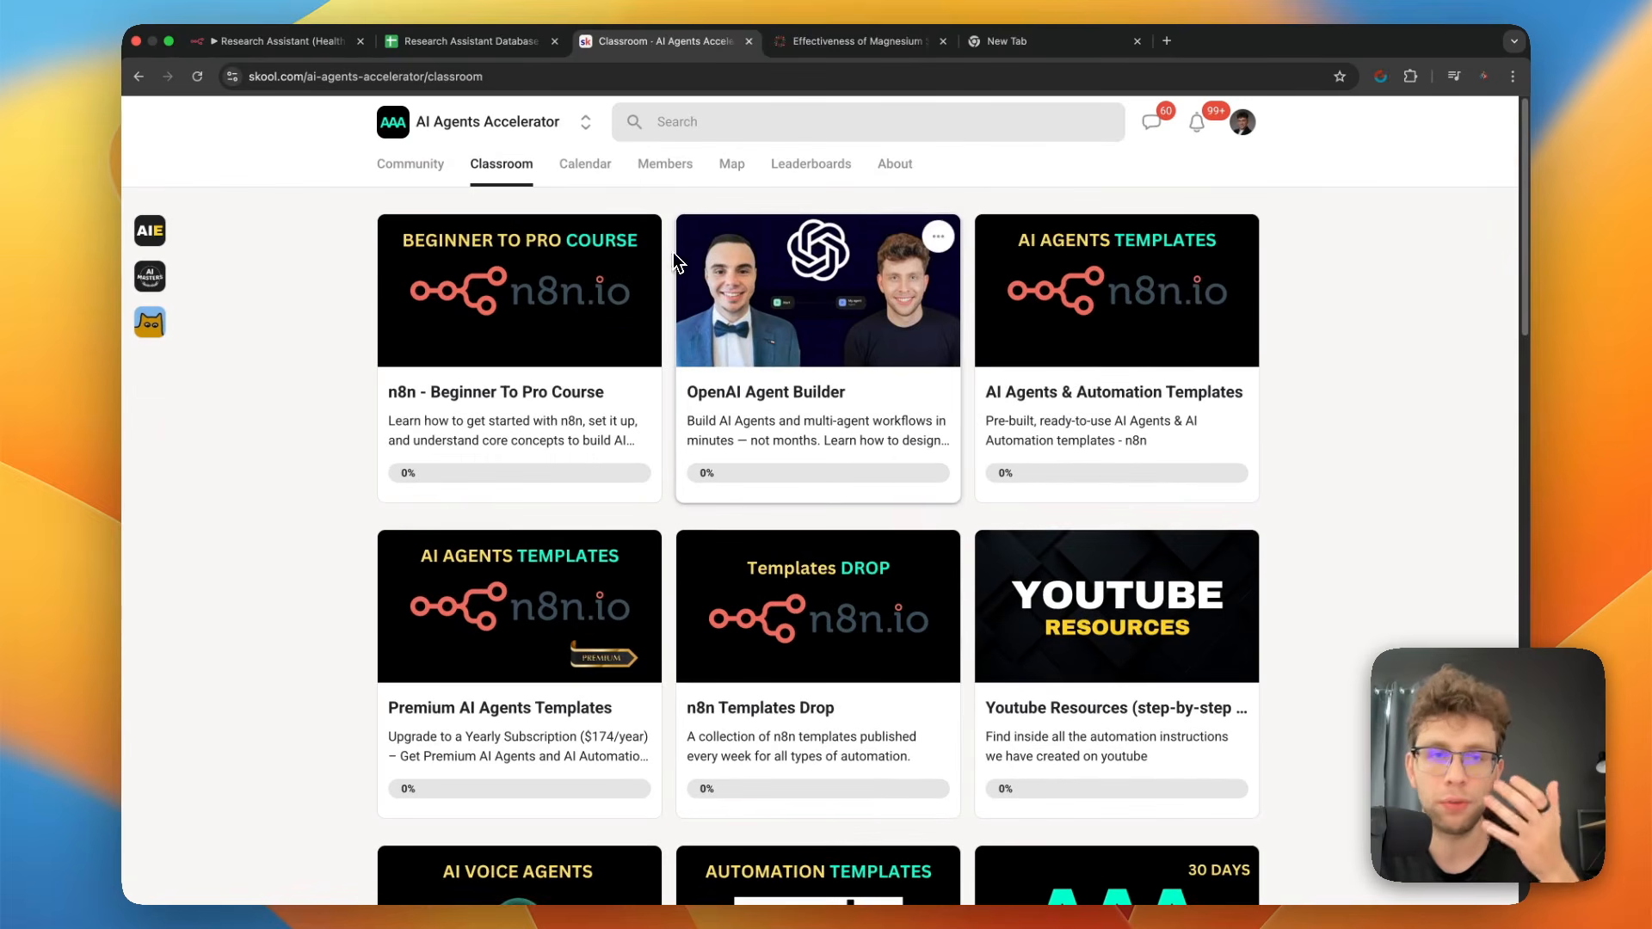
{"action": "left_click", "coordinate": [420, 177]}
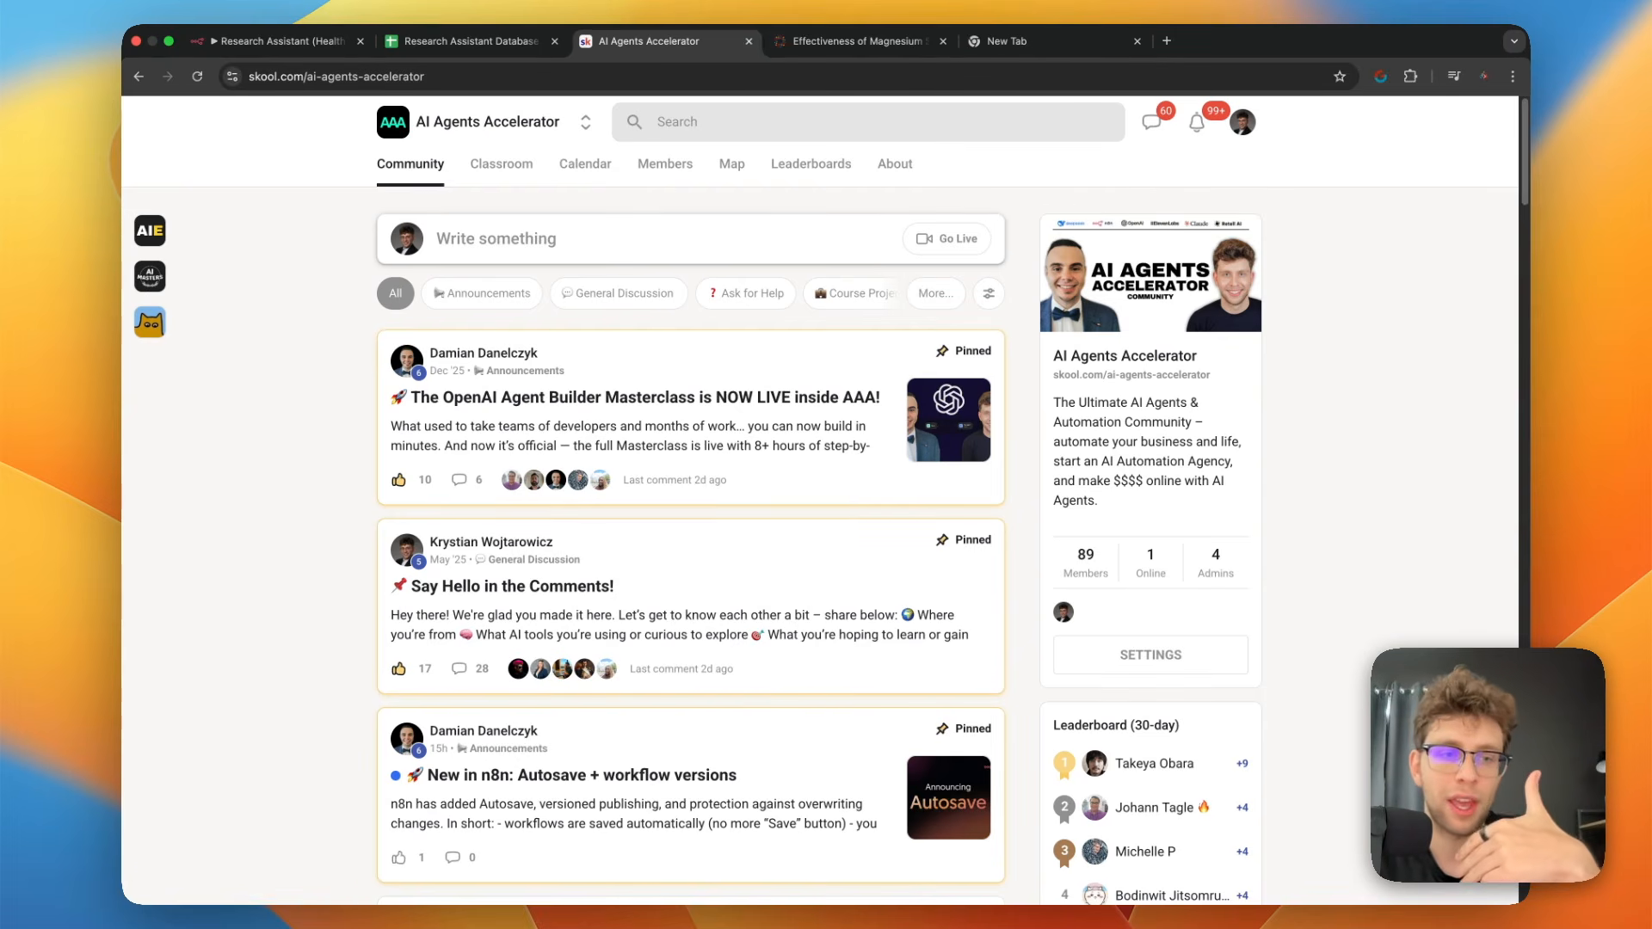
{"action": "scroll", "coordinate": [577, 271], "scroll_direction": "down", "scroll_amount": 3}
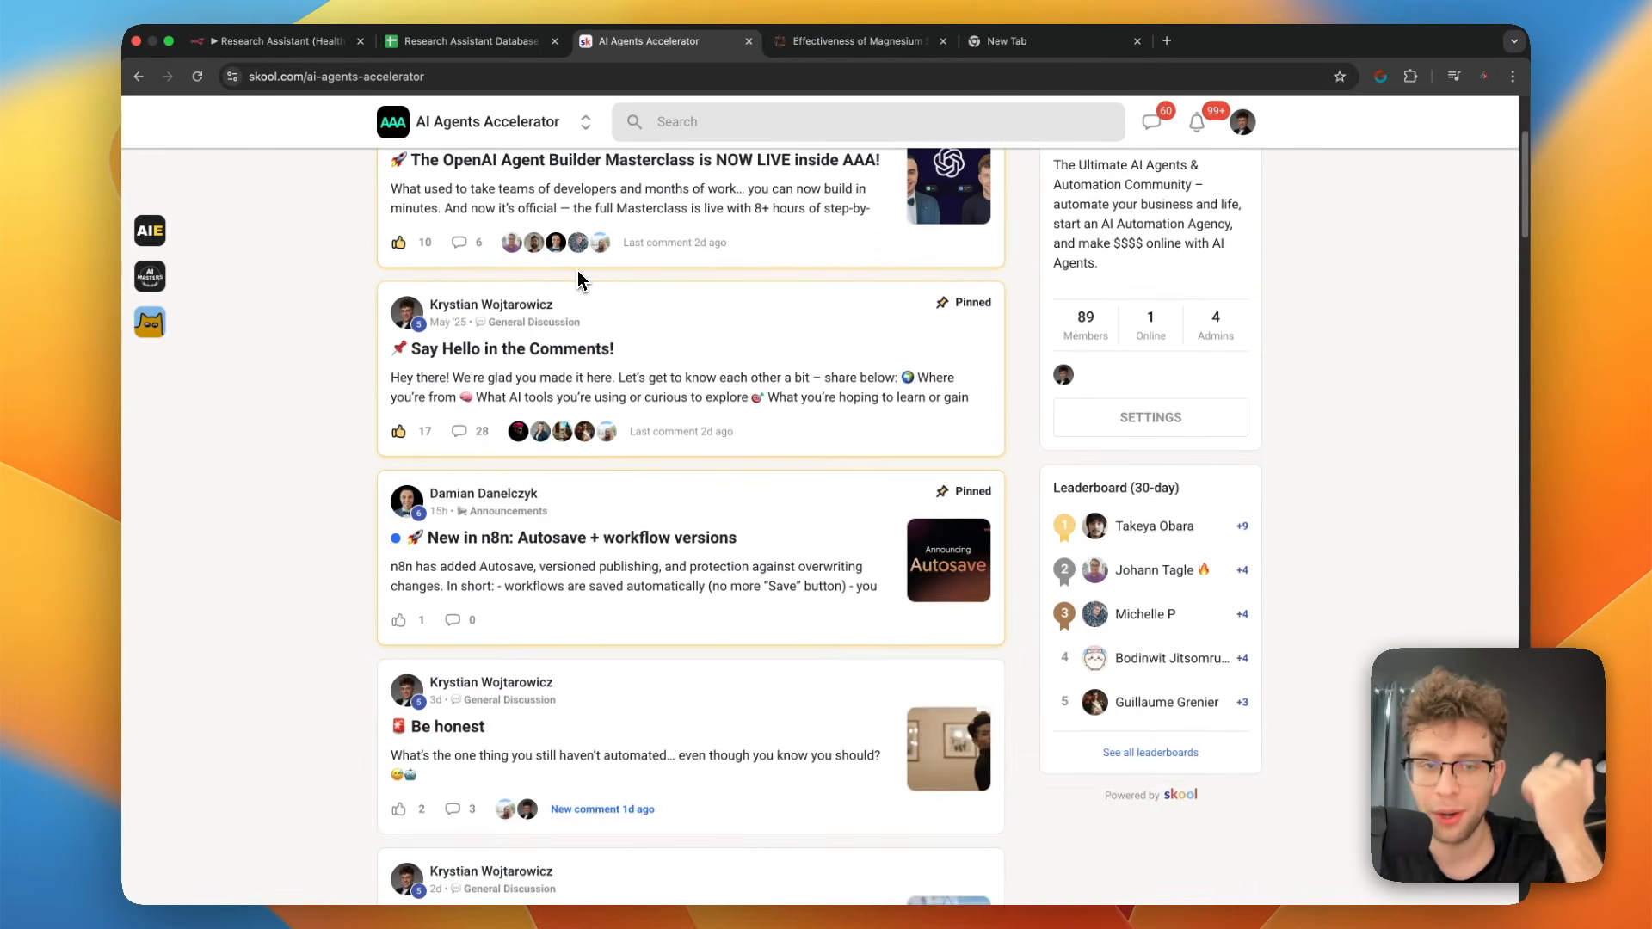